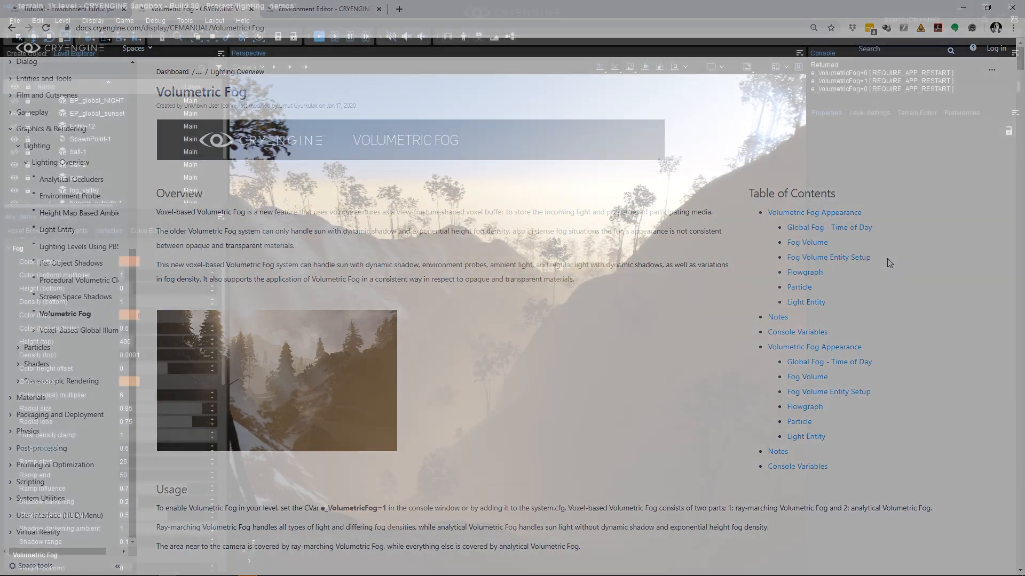
# - Activate the fog_valley fog volume and set its Global Density to 0.2
pyautogui.press('a')
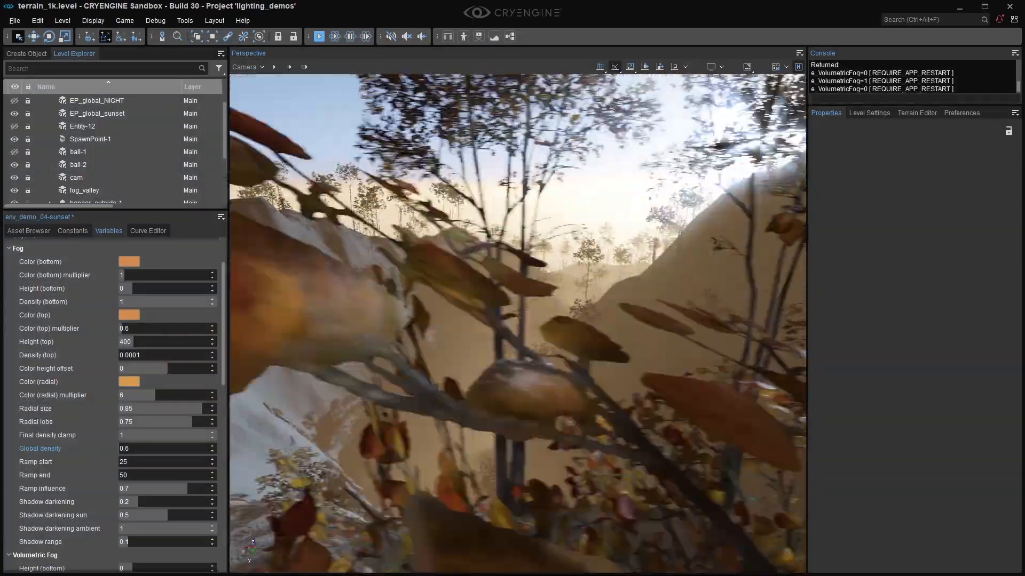
pyautogui.press('a')
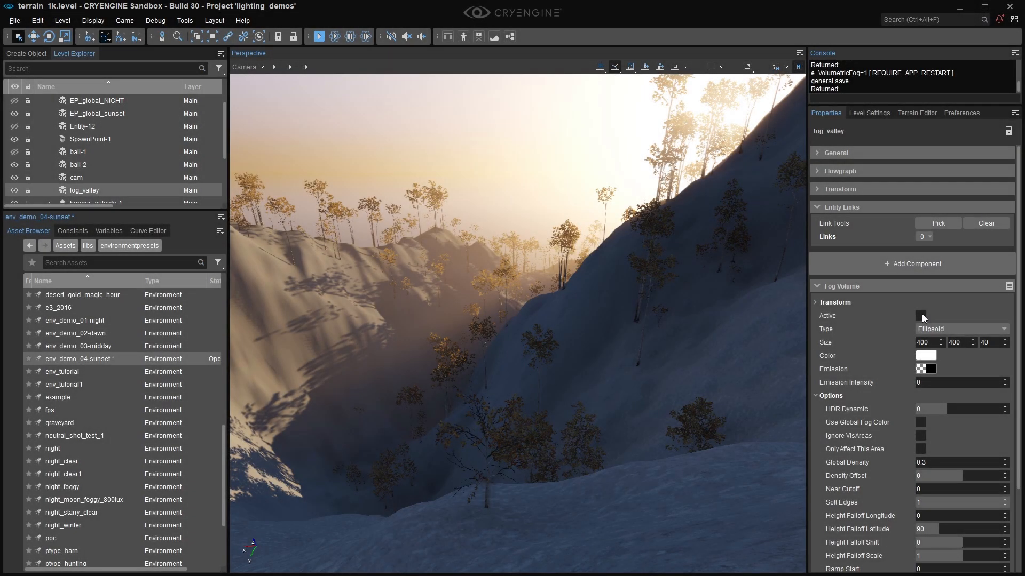
pyautogui.click(921, 315)
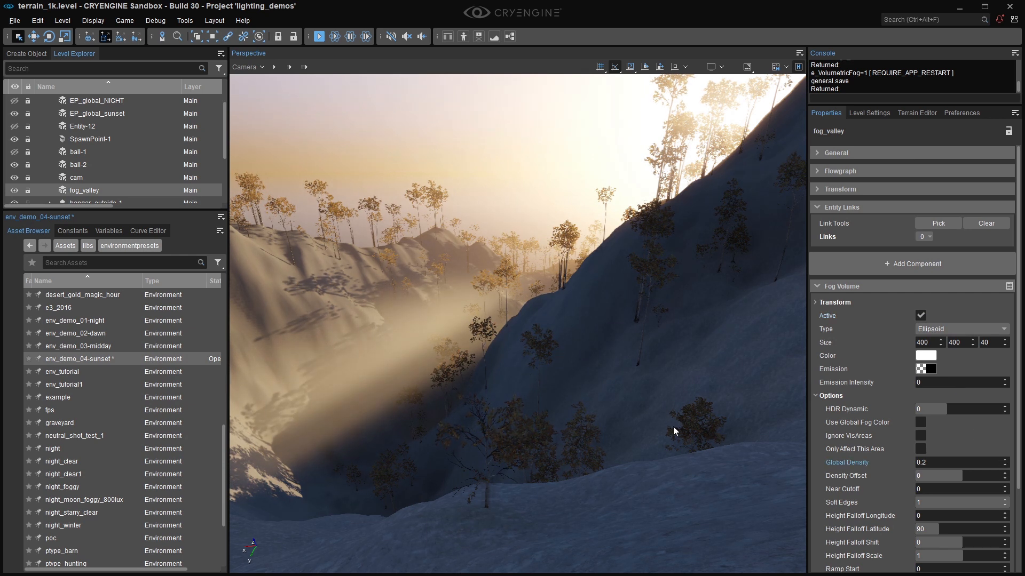
pyautogui.press('a')
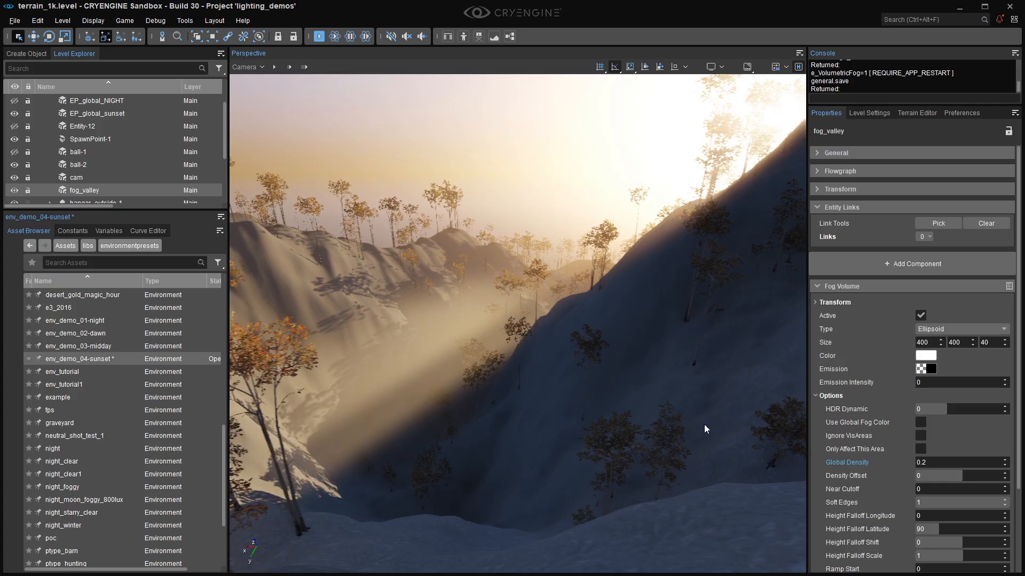
pyautogui.scroll(-2, 704, 425)
pyautogui.moveTo(705, 425); pyautogui.dragTo(794, 425, button='right')
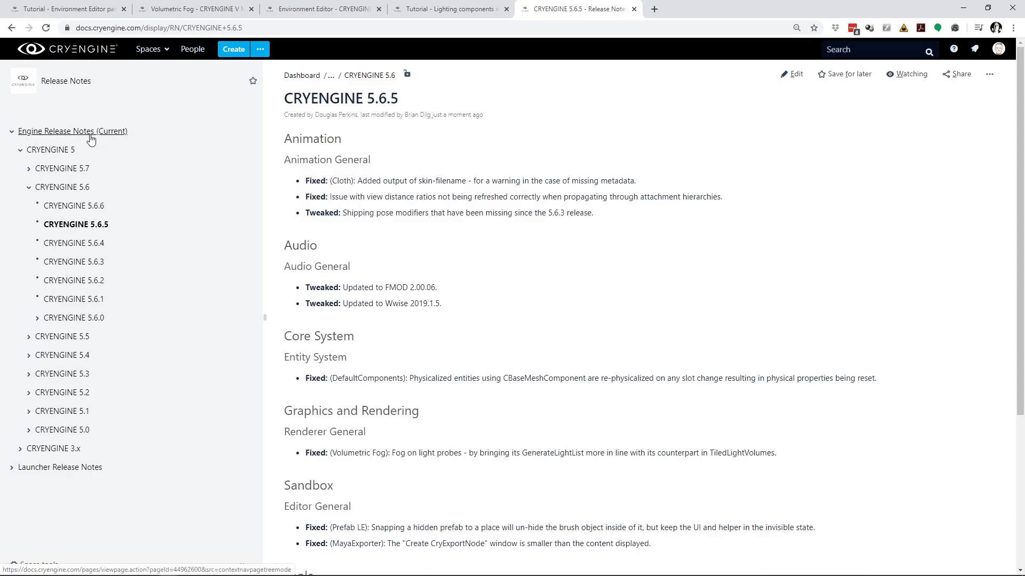
# - Switch to the web browser and read through the fixes in the CRYENGINE 5.6.5 release notes
pyautogui.scroll(-4, 306, 232)
pyautogui.moveTo(305, 232); pyautogui.dragTo(815, 235)
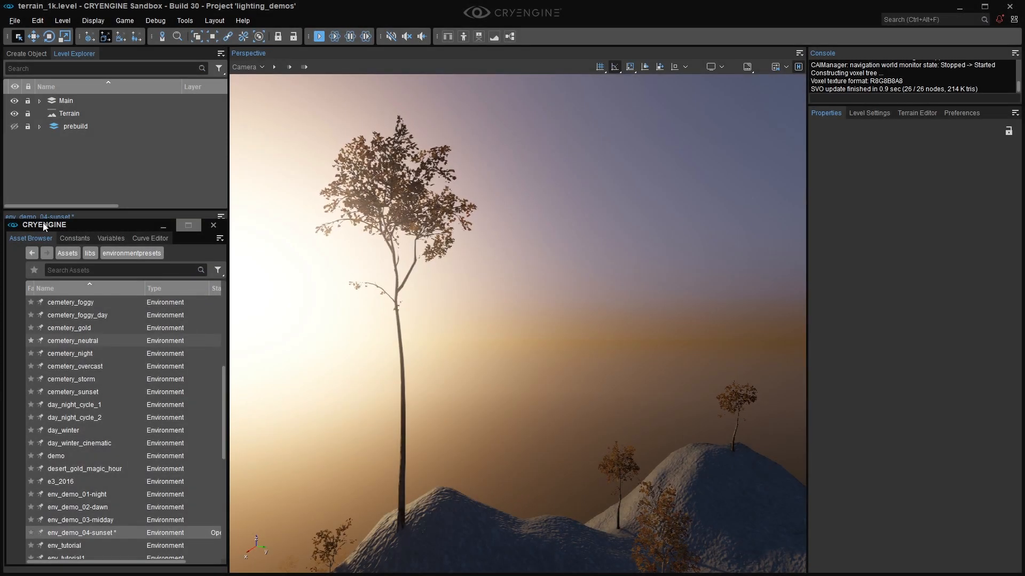
# - Dock the floating Environment Editor below the Level Explorer and create a new environment preset named tutorial in libs/environmentpresets
pyautogui.moveTo(42, 222); pyautogui.dragTo(121, 232)
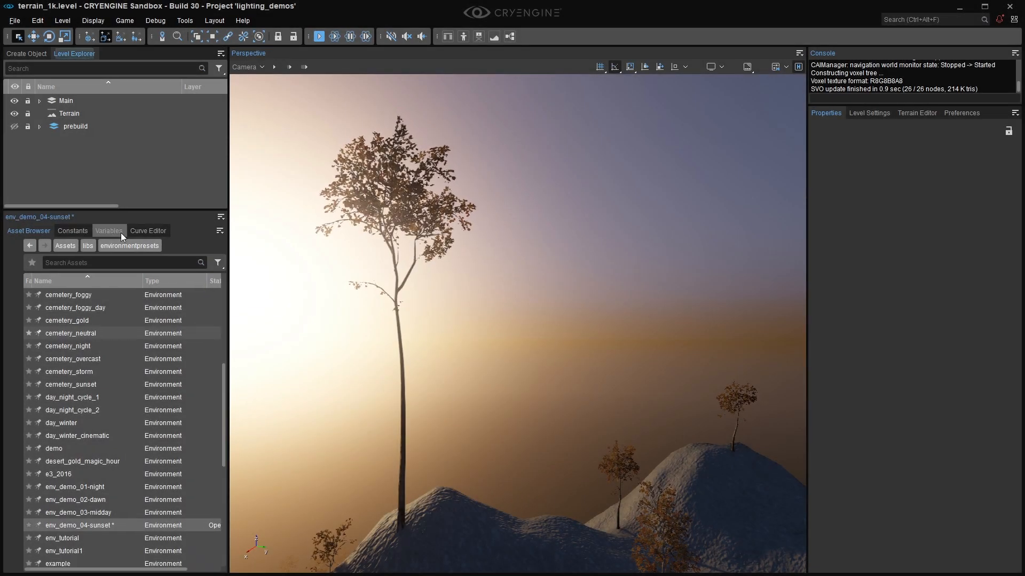
pyautogui.click(220, 216)
pyautogui.moveTo(244, 232)
pyautogui.click(296, 230)
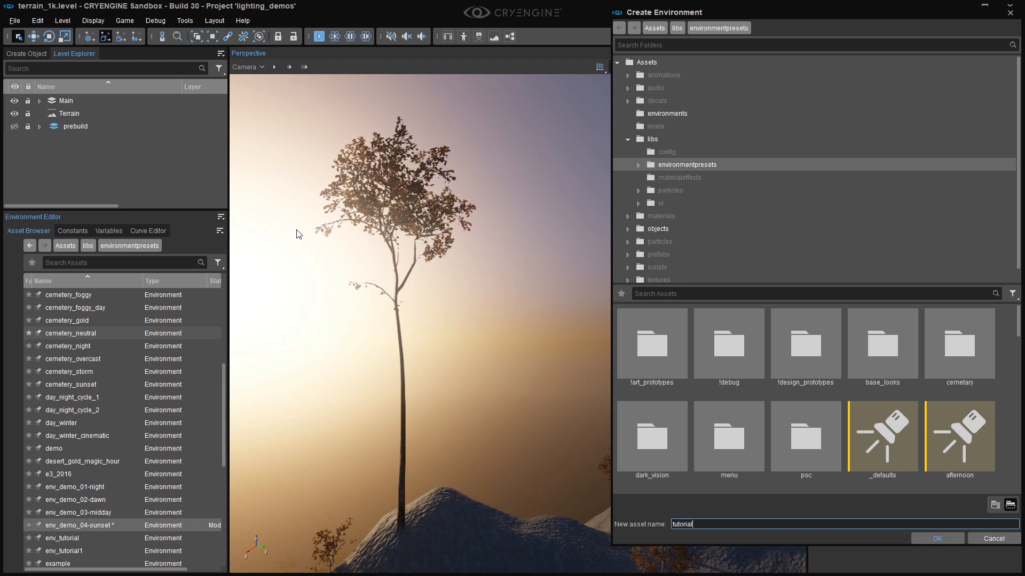
pyautogui.press('Return')
pyautogui.click(864, 114)
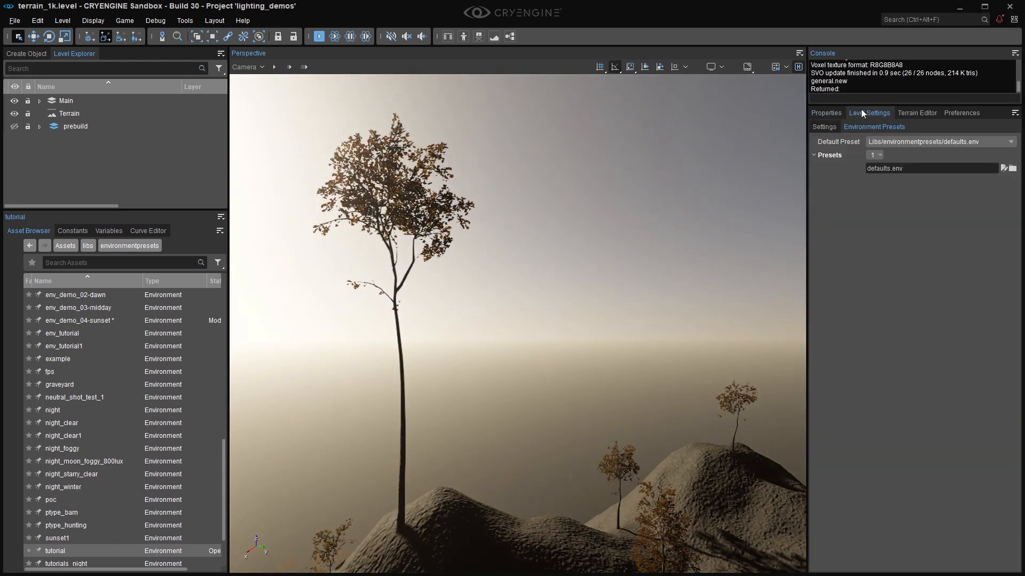
# - Set the console variable r_HDREyeAdaptationMode to 1
pyautogui.click(870, 98)
pyautogui.write('eyeadapt')
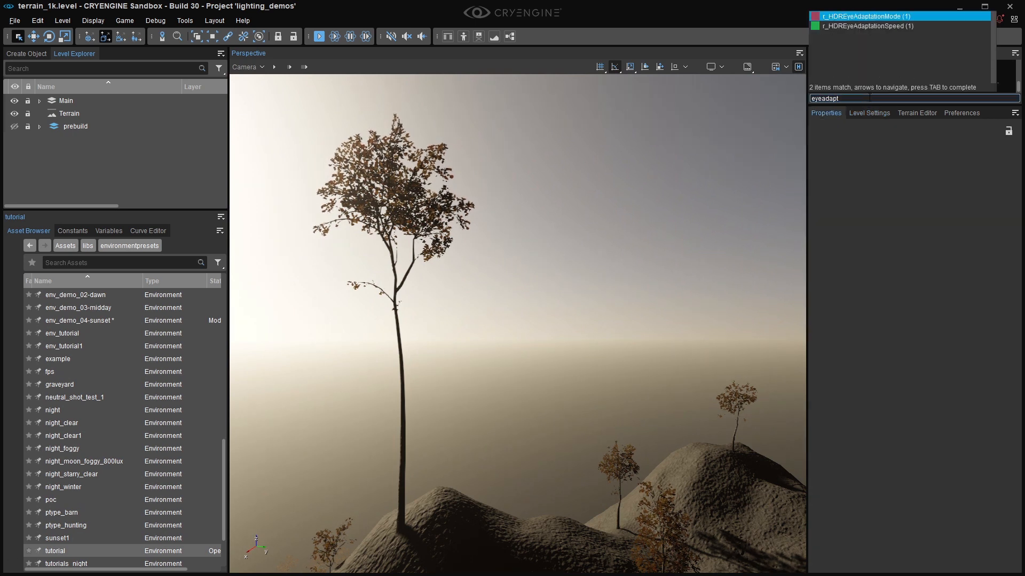
pyautogui.write('1')
pyautogui.press('Return')
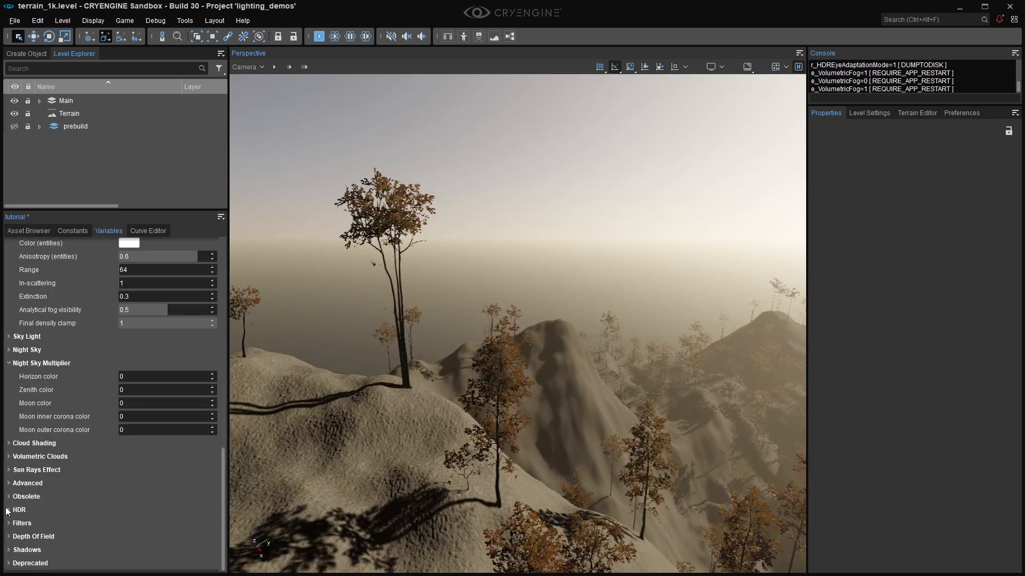
# - Set the saturation of the tutorial preset's HDR Color balance to 0
pyautogui.click(16, 508)
pyautogui.scroll(-3, 105, 423)
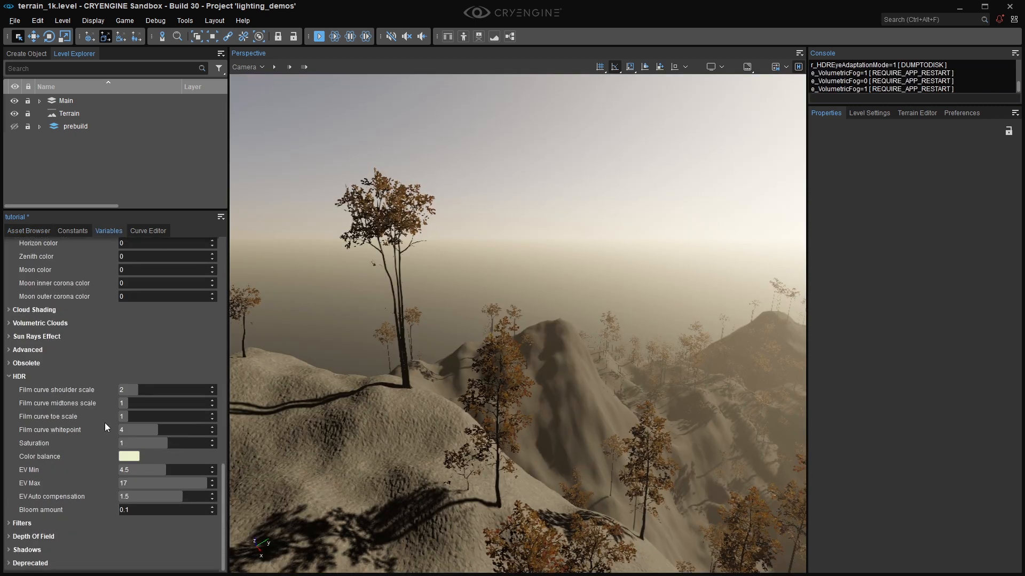
pyautogui.click(130, 456)
pyautogui.doubleClick(199, 387)
pyautogui.write('0')
pyautogui.press('Return')
pyautogui.click(141, 540)
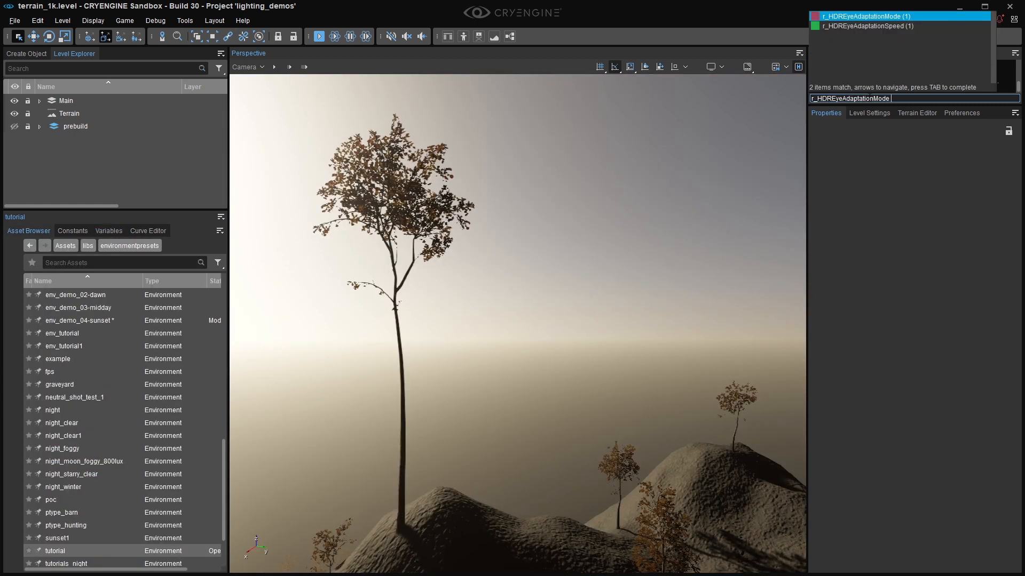
# - Run r_HDREyeAdaptationMode with the value 1 and display the tutorial preset's time-of-day curve
pyautogui.write('1')
pyautogui.press('Return')
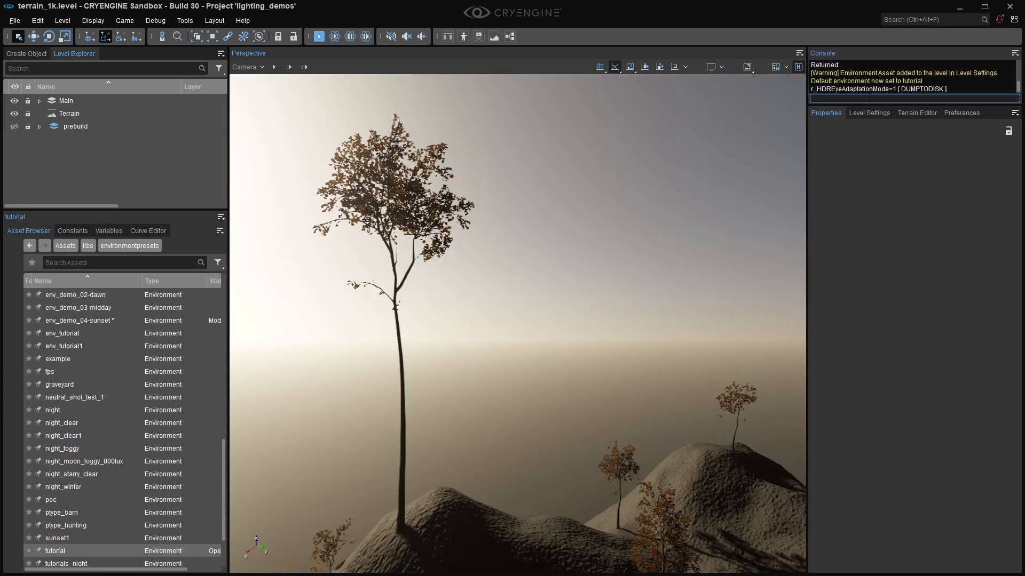
pyautogui.click(150, 231)
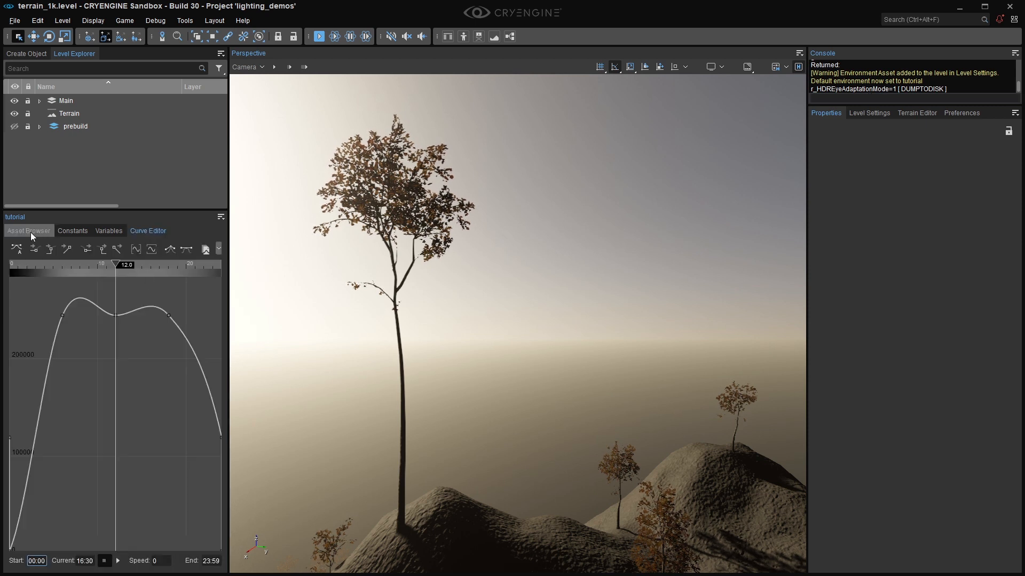
# - Unlink the sun from the time of day in the tutorial preset and set the sun's Longitude to 30
pyautogui.click(73, 230)
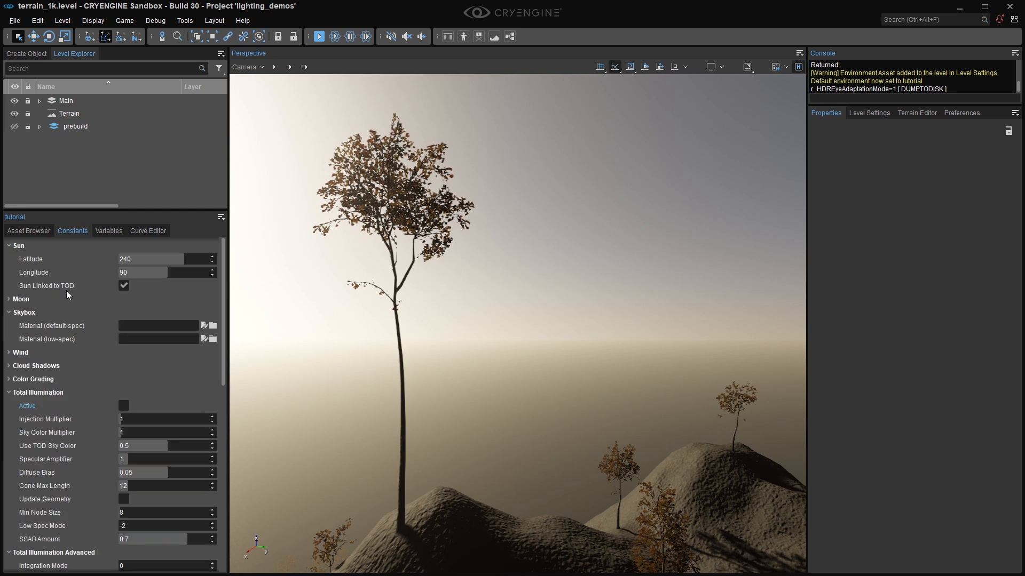
pyautogui.click(123, 286)
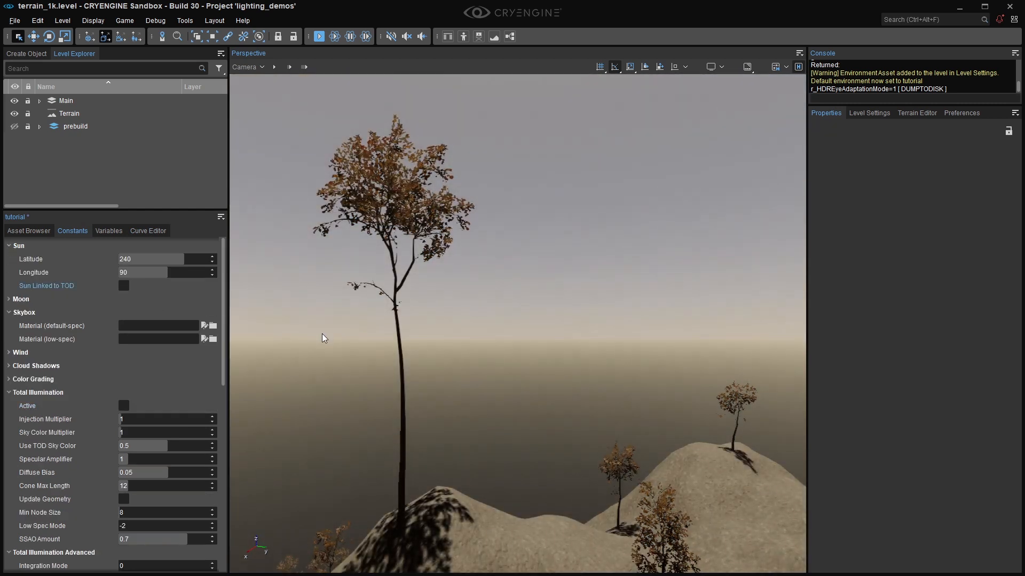
pyautogui.click(178, 274)
pyautogui.write('3')
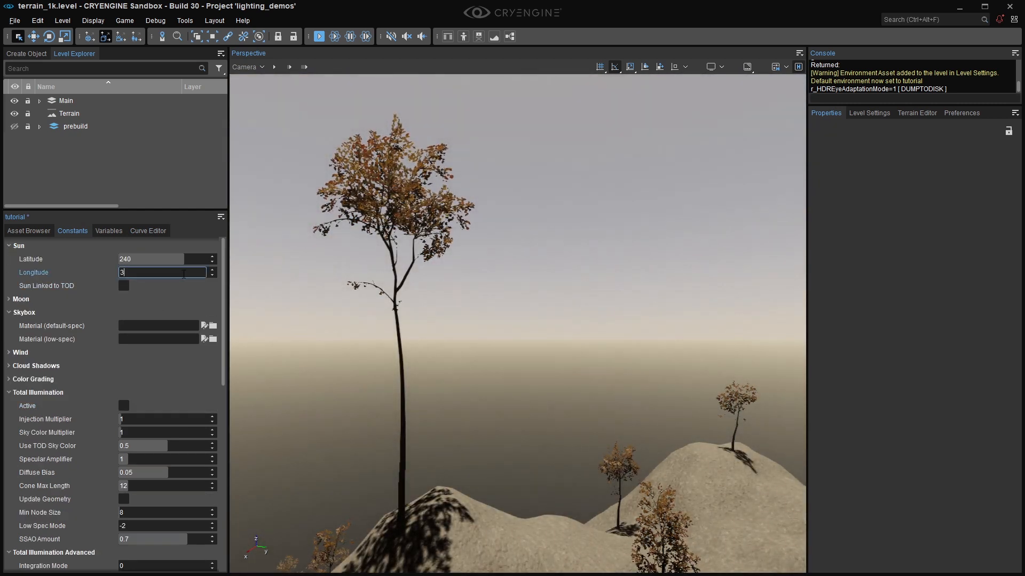
pyautogui.write('0')
pyautogui.press('Return')
pyautogui.moveTo(423, 347); pyautogui.dragTo(539, 396, button='right')
pyautogui.press('w')
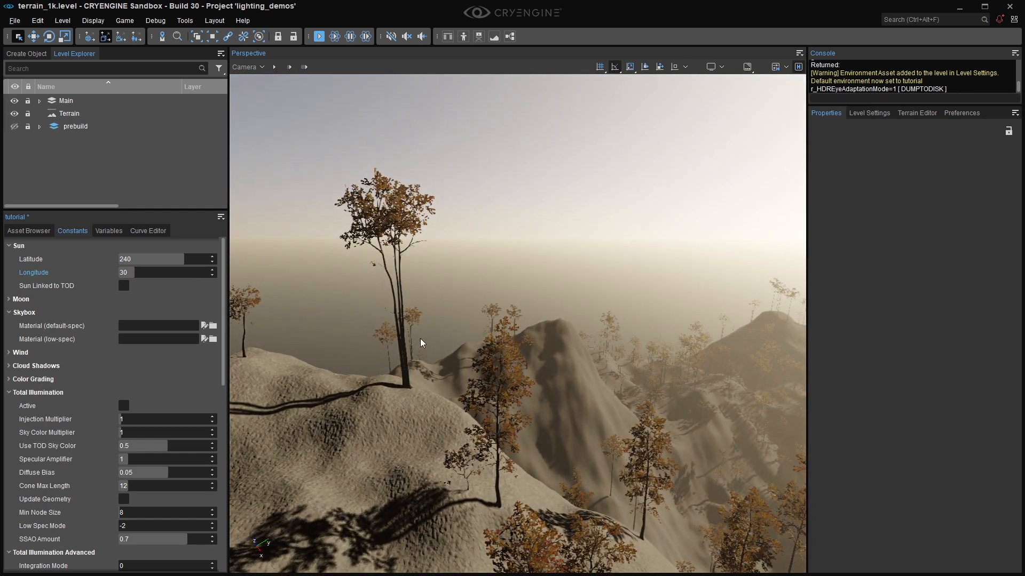
pyautogui.click(99, 231)
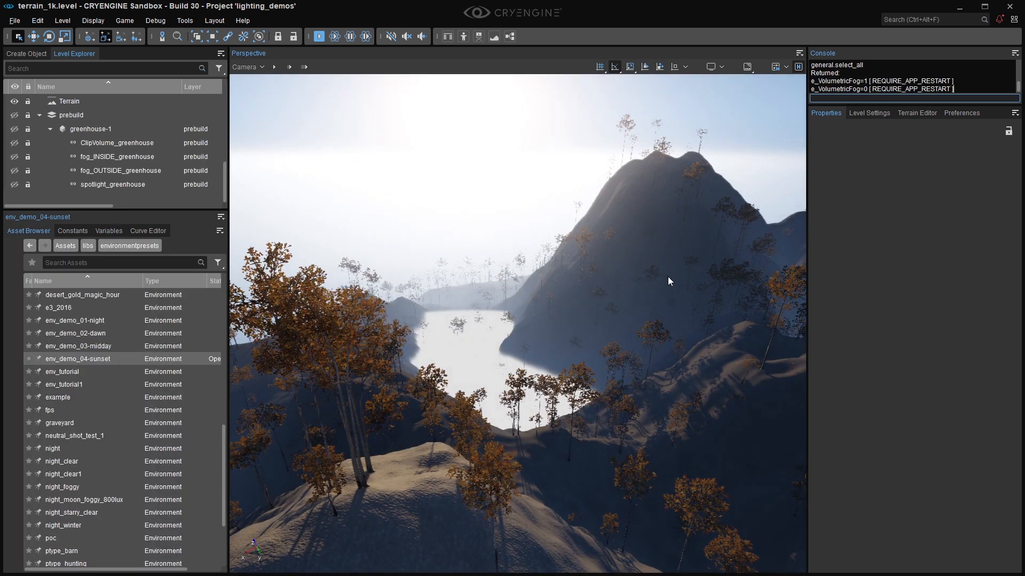
# - Open the Console tool and enable volumetric fog by setting e_VolumetricFog to 1
pyautogui.click(181, 21)
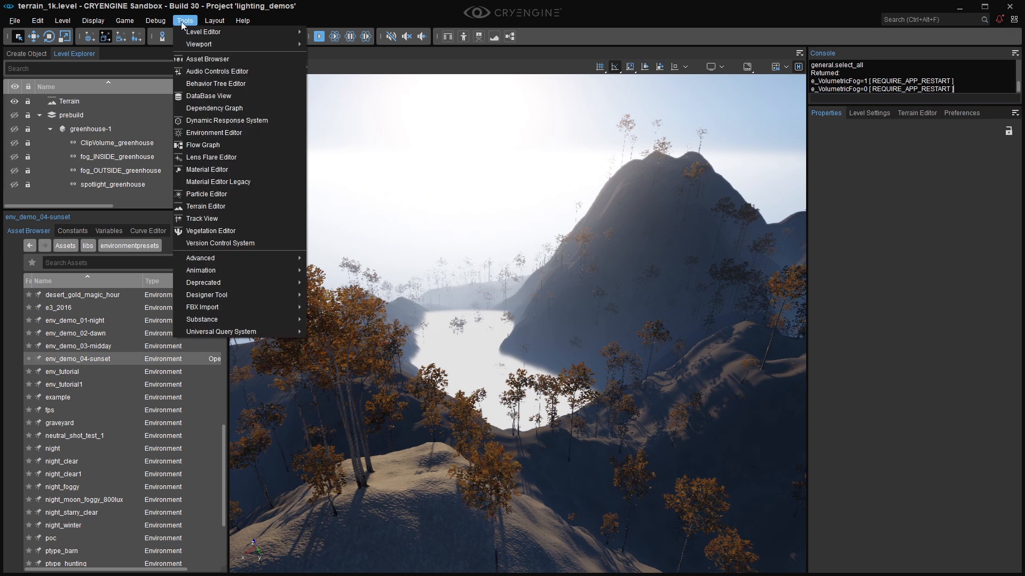
pyautogui.moveTo(224, 258)
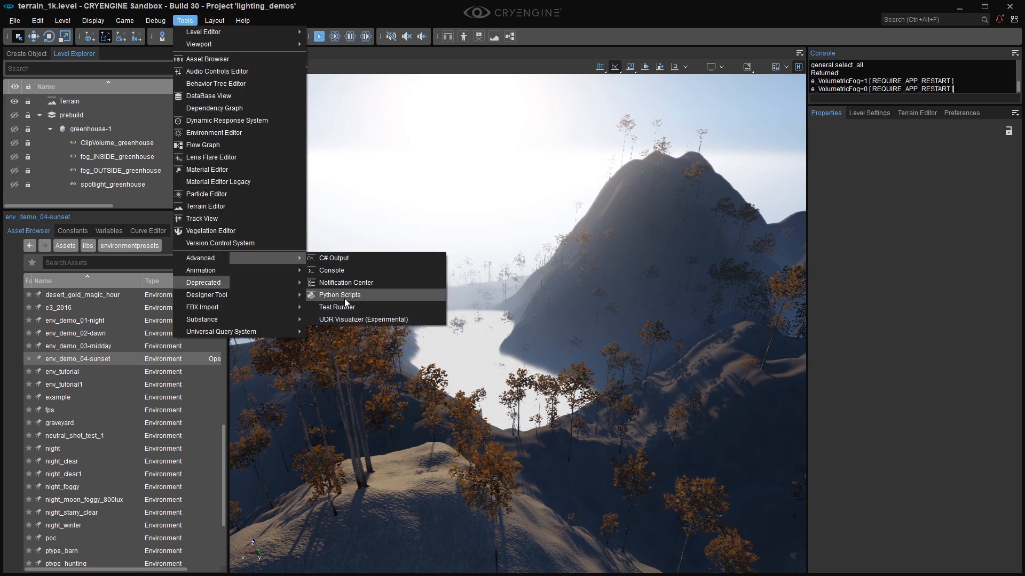
pyautogui.click(332, 271)
pyautogui.write('e_volumetricfog')
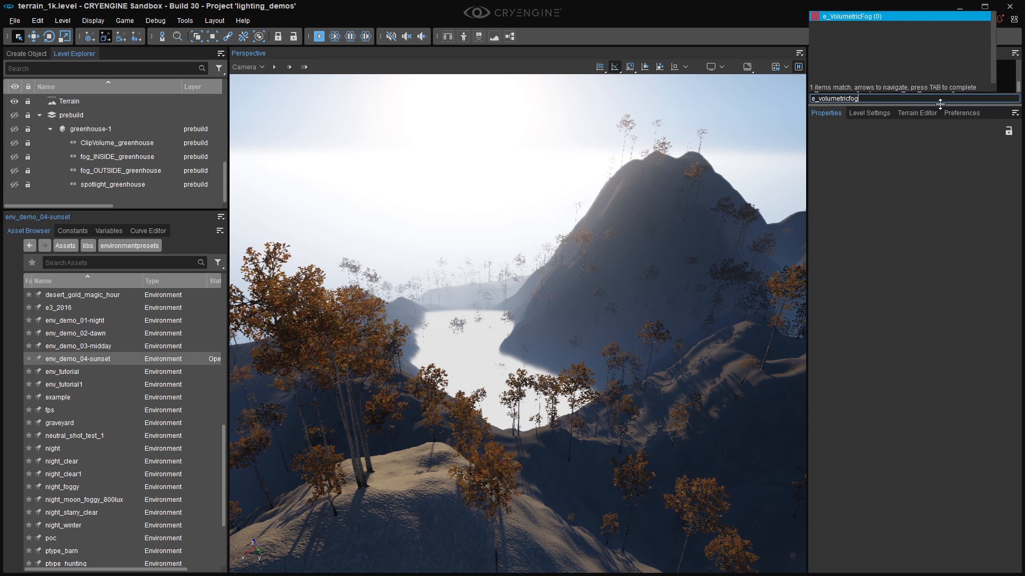
pyautogui.press('Tab')
pyautogui.write('1')
pyautogui.press('Return')
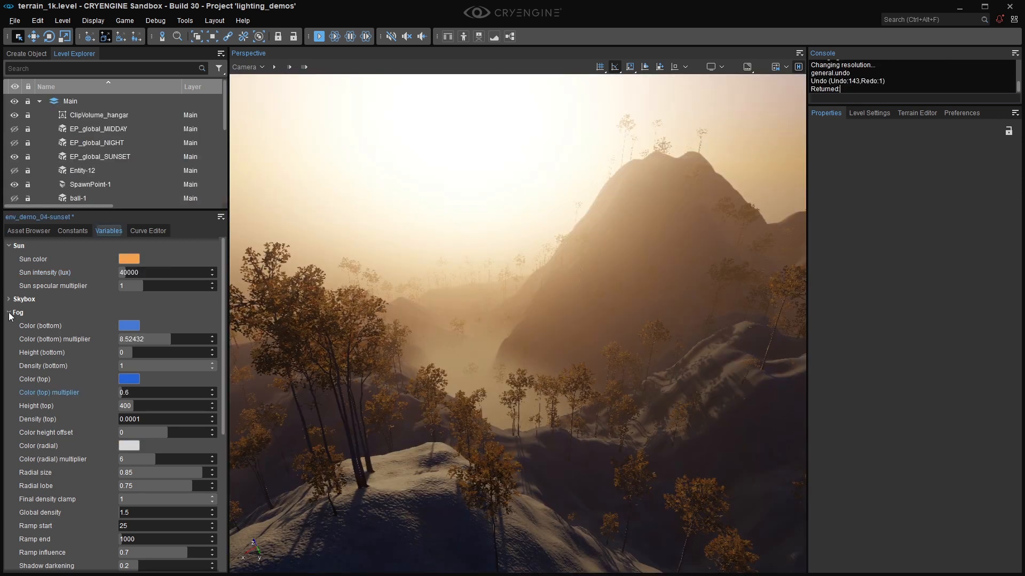
# - Set the Fog Color (bottom) multiplier to about 2.16 and try a different Color (bottom) for env_demo_04-sunset
pyautogui.click(9, 313)
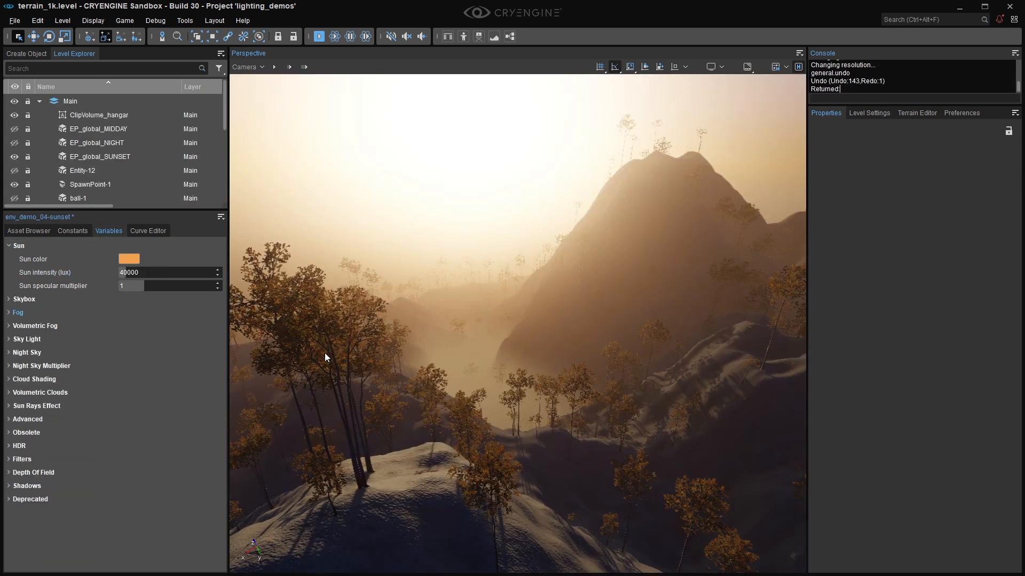
pyautogui.click(9, 313)
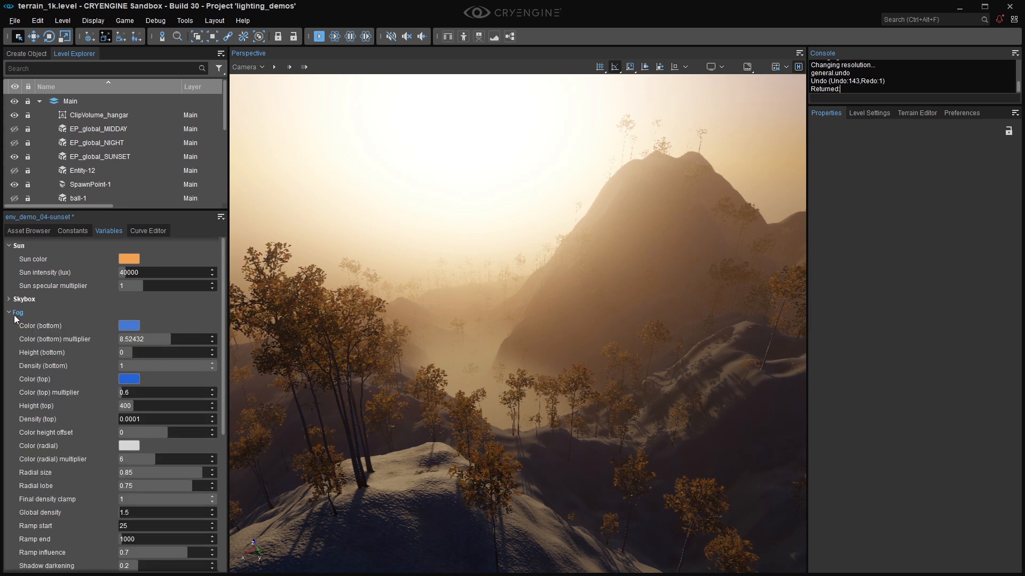
pyautogui.moveTo(165, 340); pyautogui.dragTo(131, 361)
pyautogui.click(134, 328)
pyautogui.moveTo(192, 386); pyautogui.dragTo(181, 360)
pyautogui.press('Escape')
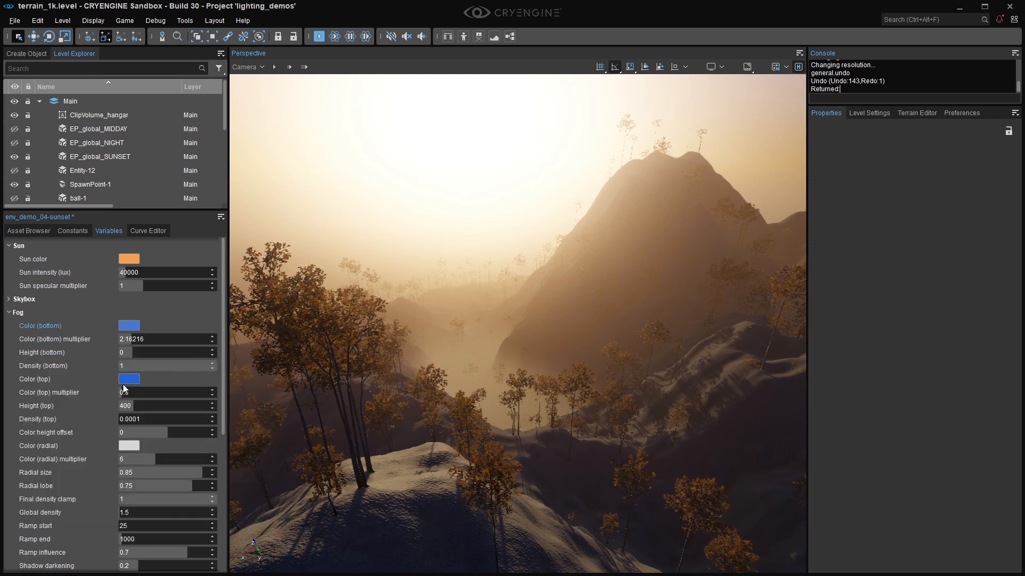
# - Activate Total Illumination in the env_demo_04-sunset preset
pyautogui.click(62, 232)
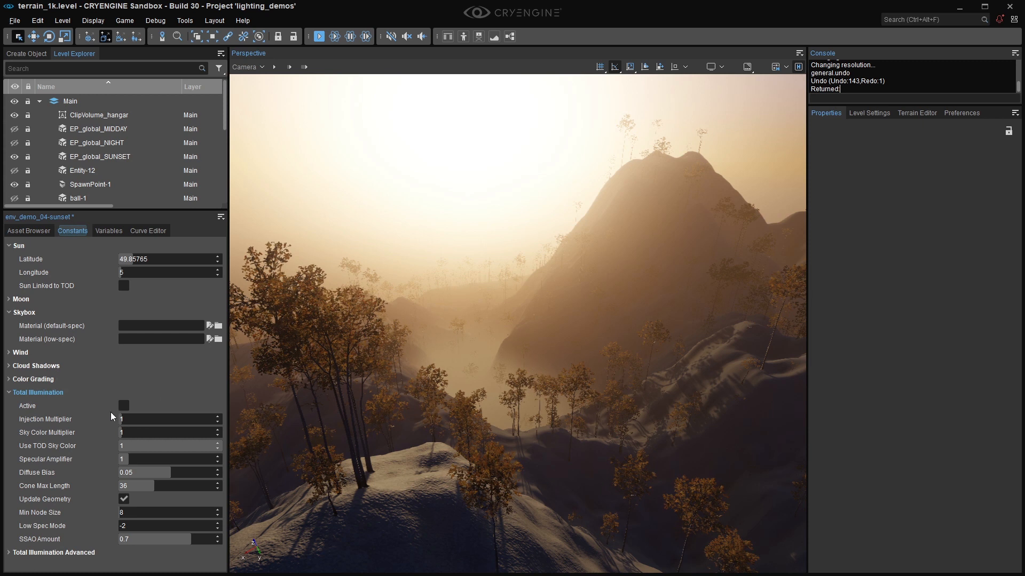
pyautogui.click(124, 406)
# - Try a green Color (top) for the fog and increase the Color (top) multiplier
pyautogui.click(107, 233)
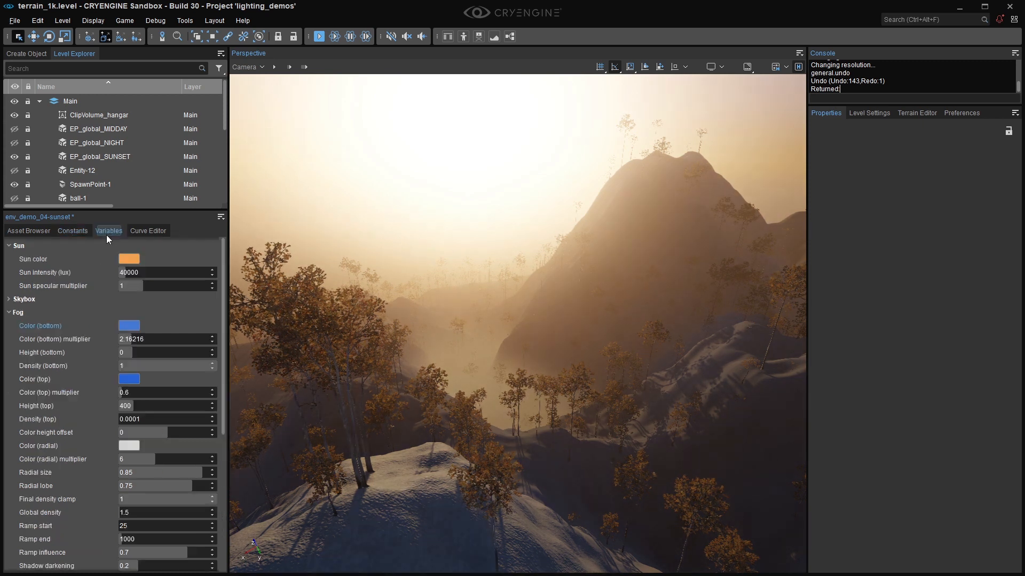
pyautogui.click(131, 380)
pyautogui.moveTo(193, 238); pyautogui.dragTo(222, 194)
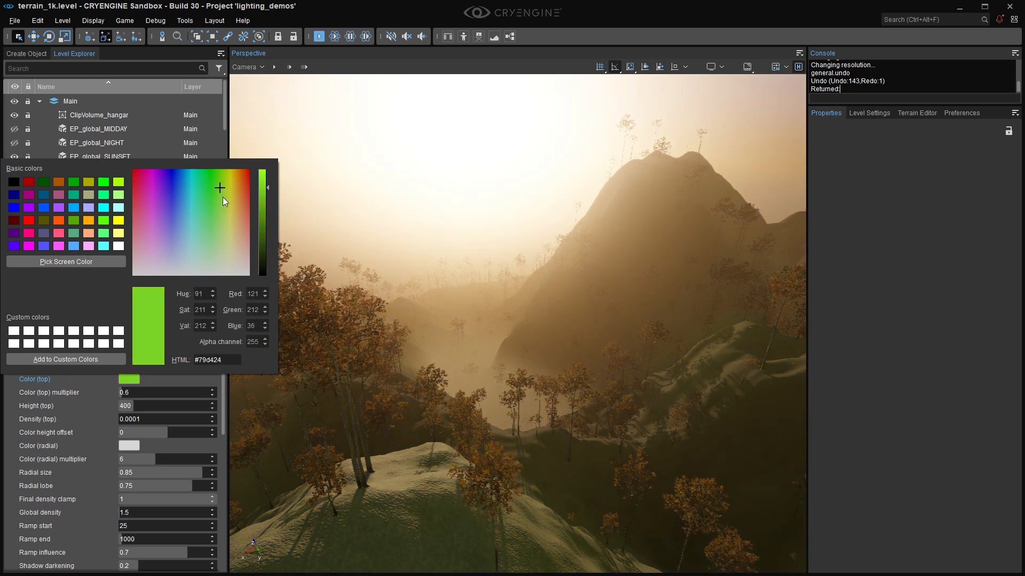
pyautogui.press('Escape')
pyautogui.moveTo(142, 392); pyautogui.dragTo(175, 393)
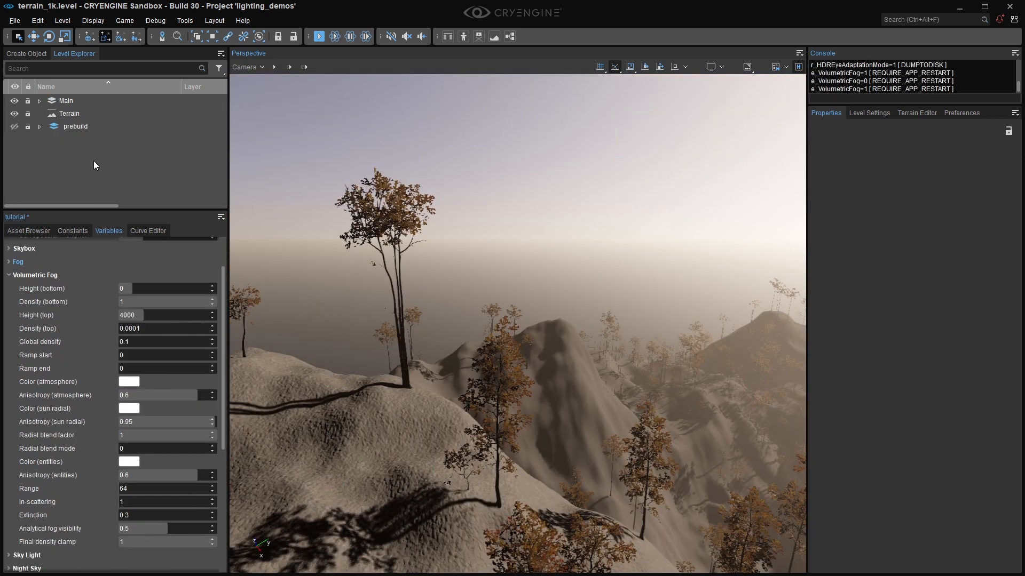
# - Make Main the active layer of the level
pyautogui.doubleClick(53, 101)
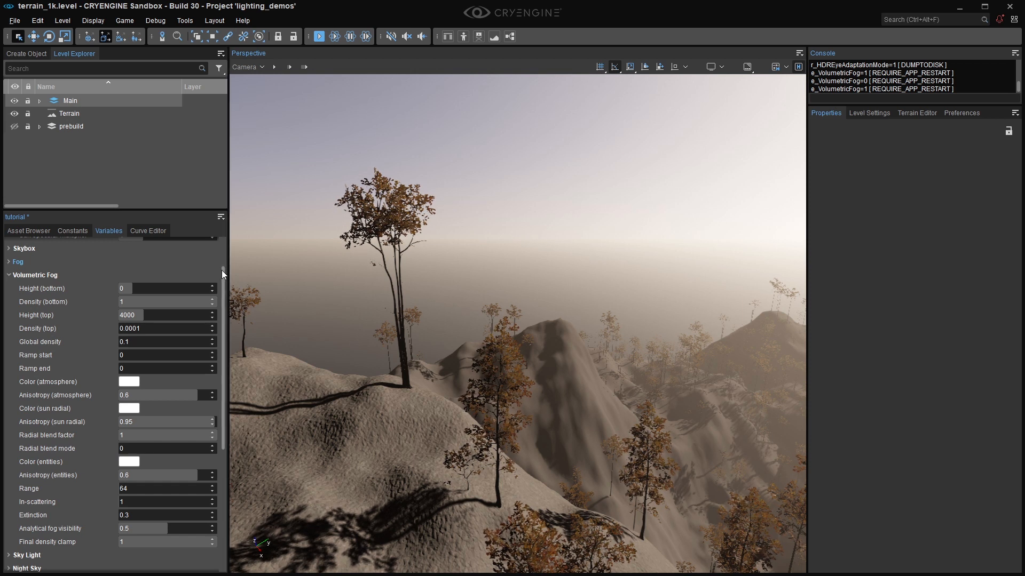
pyautogui.moveTo(222, 272); pyautogui.dragTo(220, 273)
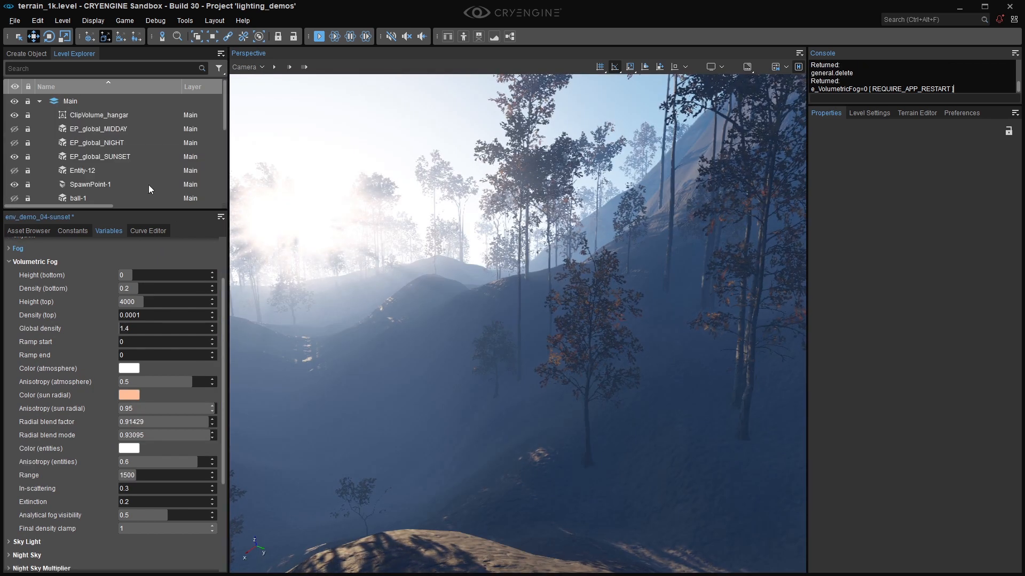
# - Place a Fog Volume component in the valley at a size of 200 × 200 × 50 and toggle its Active state
pyautogui.click(32, 54)
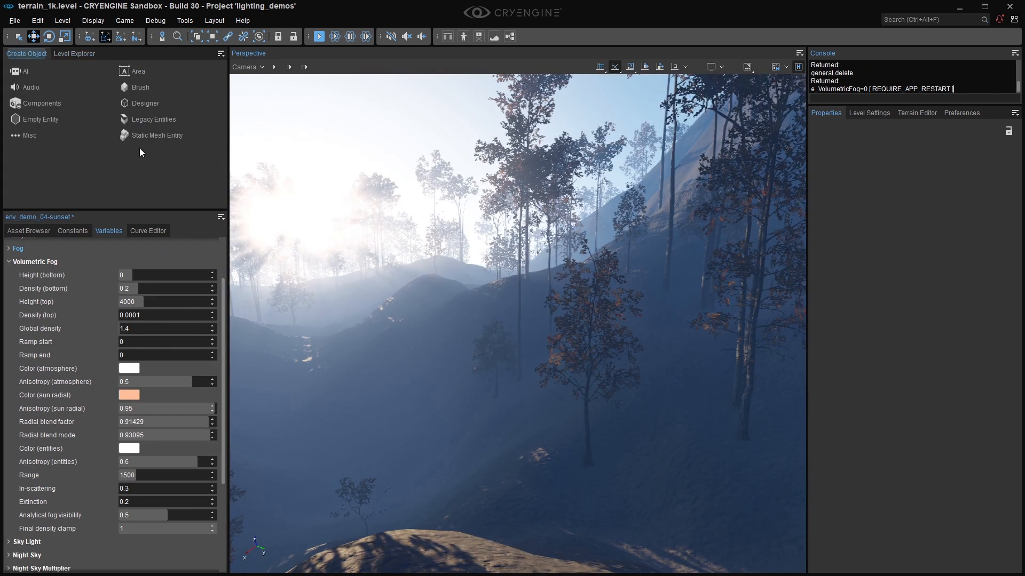
pyautogui.click(61, 103)
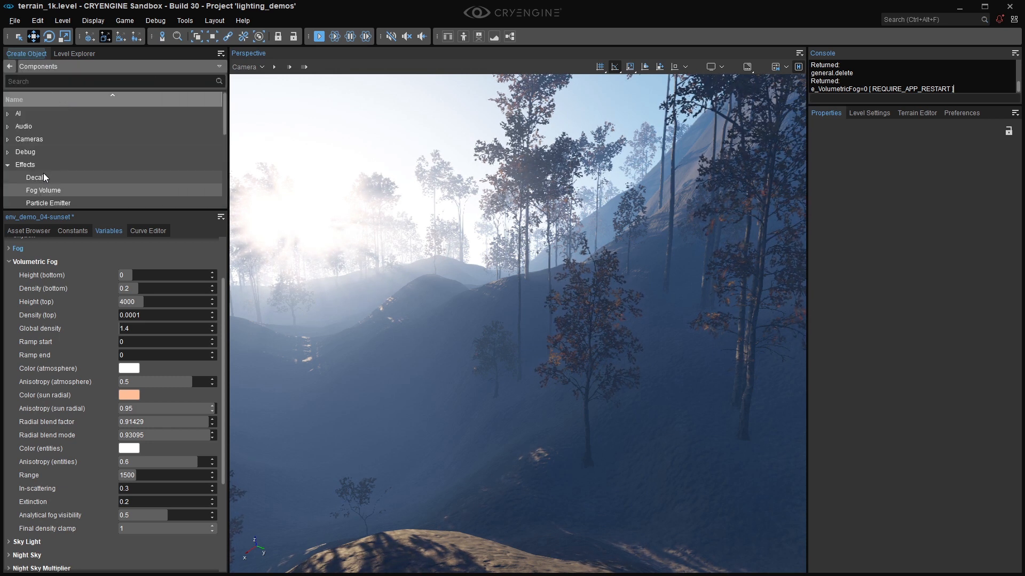
pyautogui.moveTo(46, 190); pyautogui.dragTo(603, 485)
pyautogui.click(926, 342)
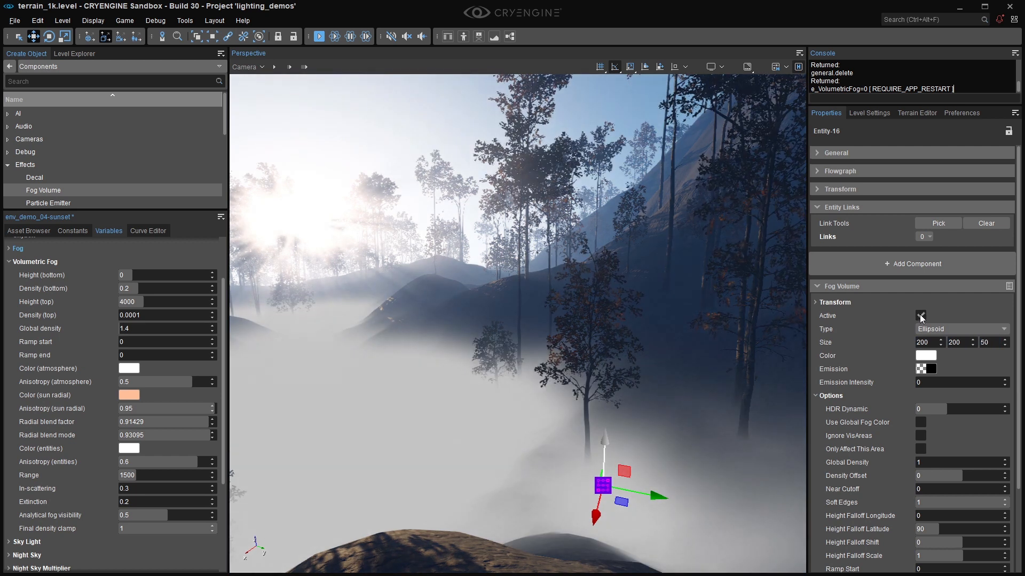
pyautogui.click(921, 319)
pyautogui.click(920, 319)
# - Set e_VolumetricFog to 1 through the console and toggle the fog volume's Active state off and on for comparison
pyautogui.click(832, 98)
pyautogui.press('Up')
pyautogui.press('BackSpace')
pyautogui.write('1')
pyautogui.press('Return')
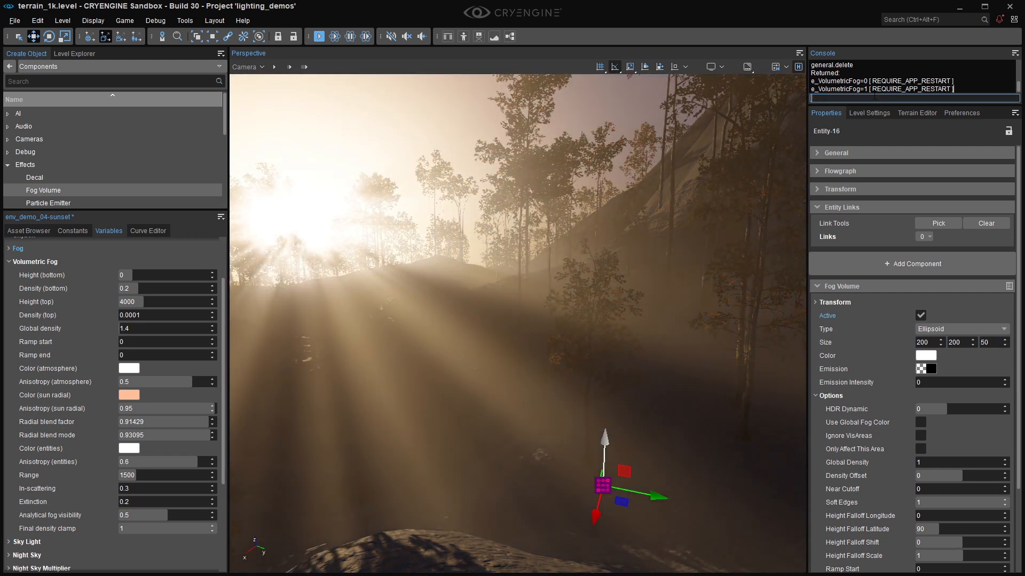
pyautogui.click(920, 316)
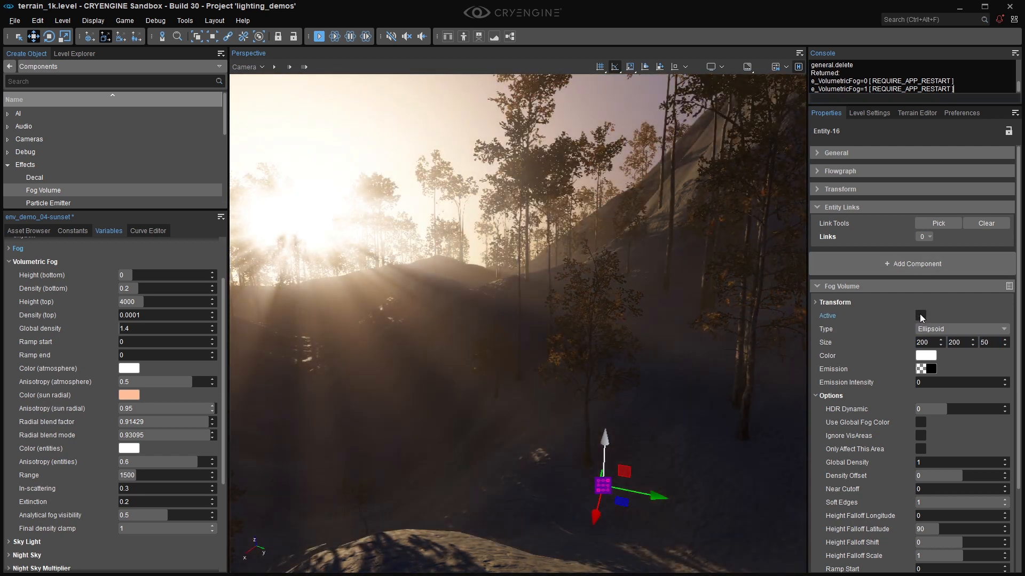
pyautogui.click(920, 316)
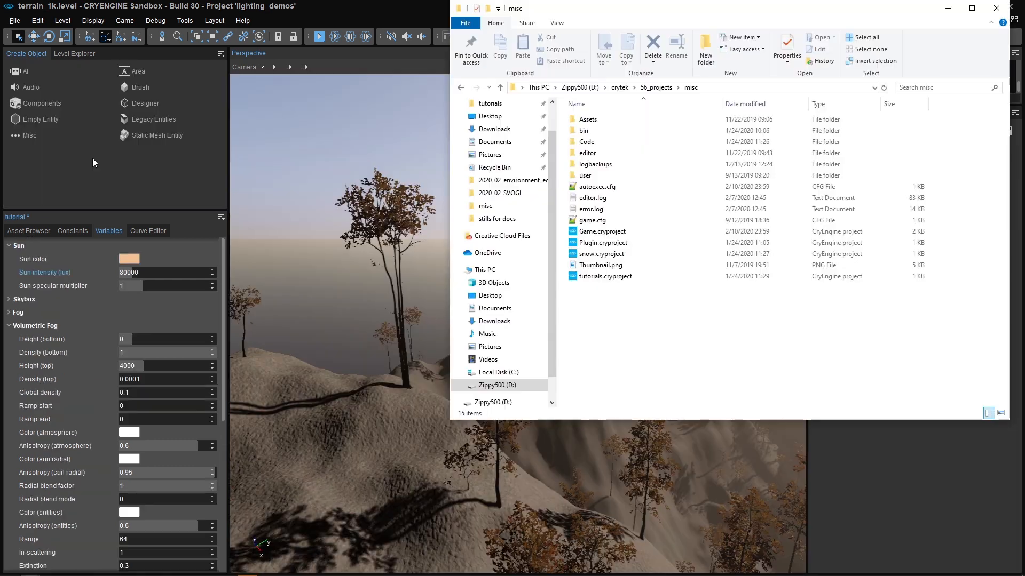
# - Review the e_volumetricfog and r_HDREyeAdaptationMode lines of autoexec.cfg in Notepad++ and the Configuration Files section of the online documentation
pyautogui.doubleClick(606, 188)
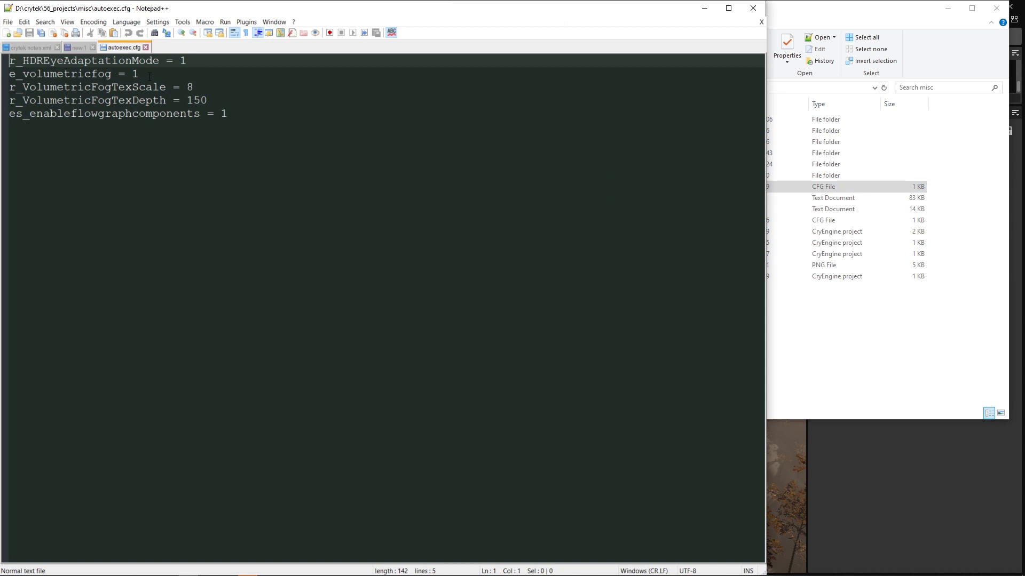
pyautogui.moveTo(150, 77); pyautogui.dragTo(2, 76)
pyautogui.moveTo(188, 60); pyautogui.dragTo(1, 62)
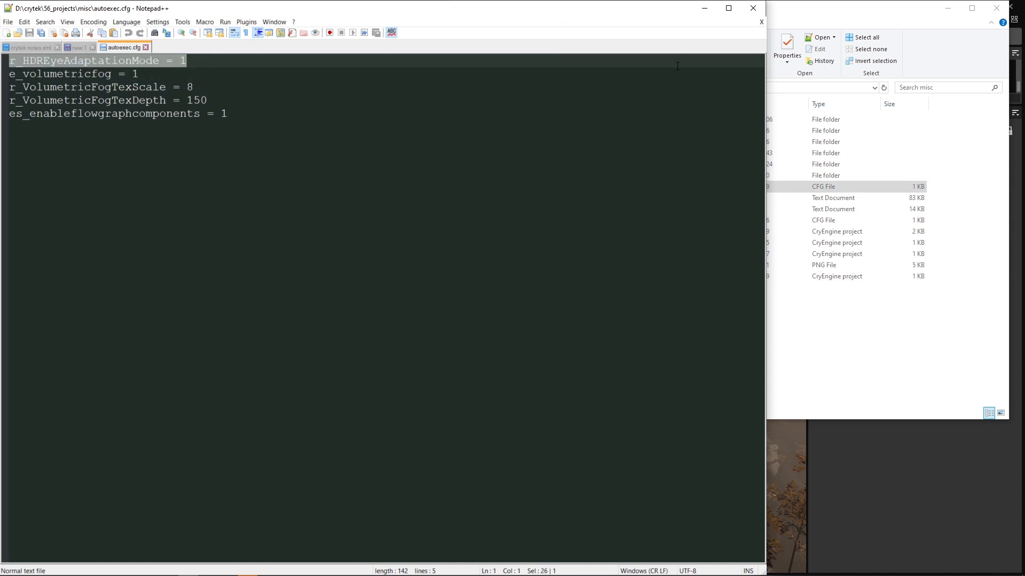
pyautogui.click(751, 14)
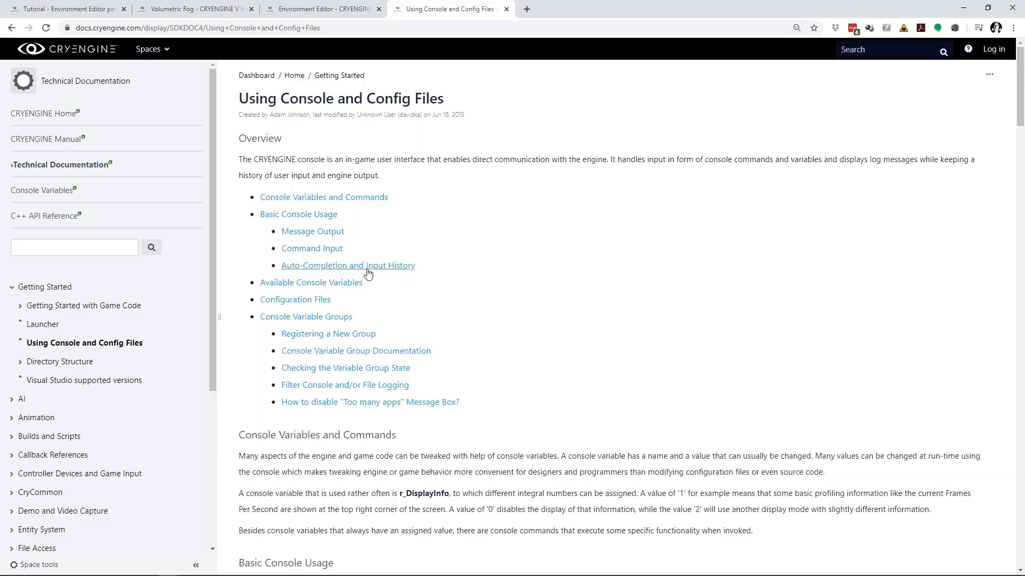
pyautogui.click(309, 302)
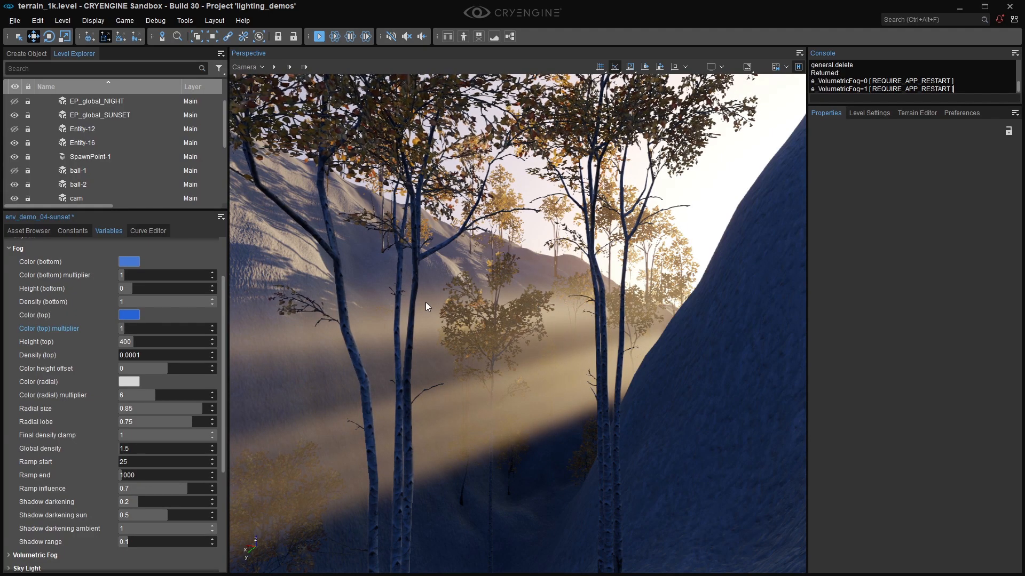
# - Collapse the Fog group of the env_demo_04-sunset preset and expand its Volumetric Fog parameters for review
pyautogui.click(14, 249)
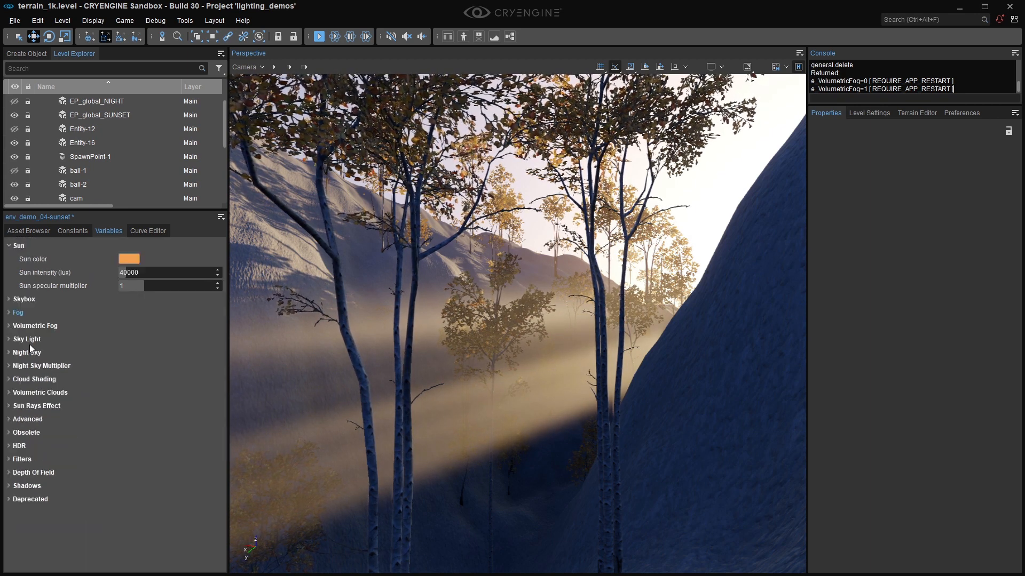
pyautogui.click(8, 326)
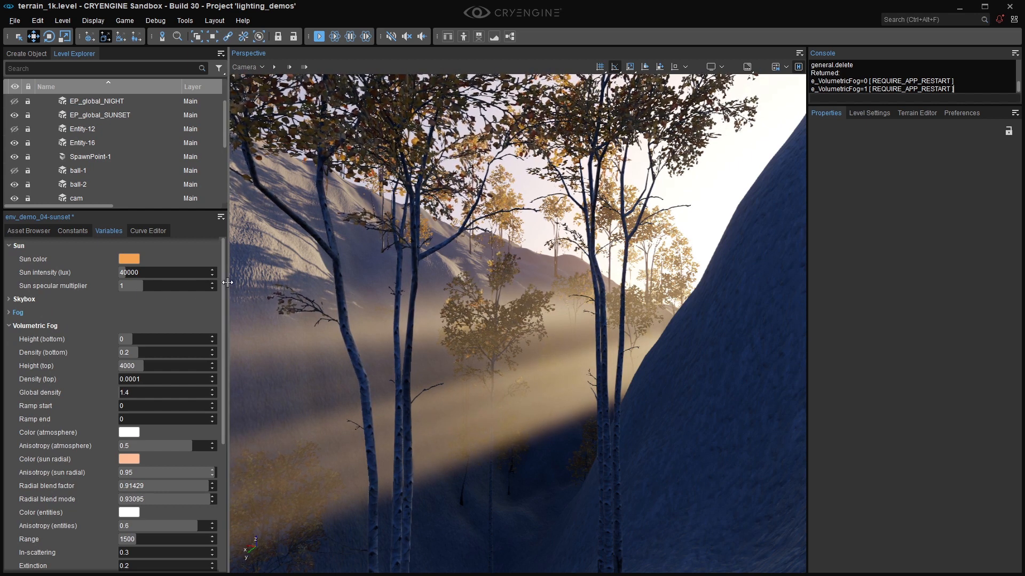
pyautogui.moveTo(223, 287); pyautogui.dragTo(220, 327)
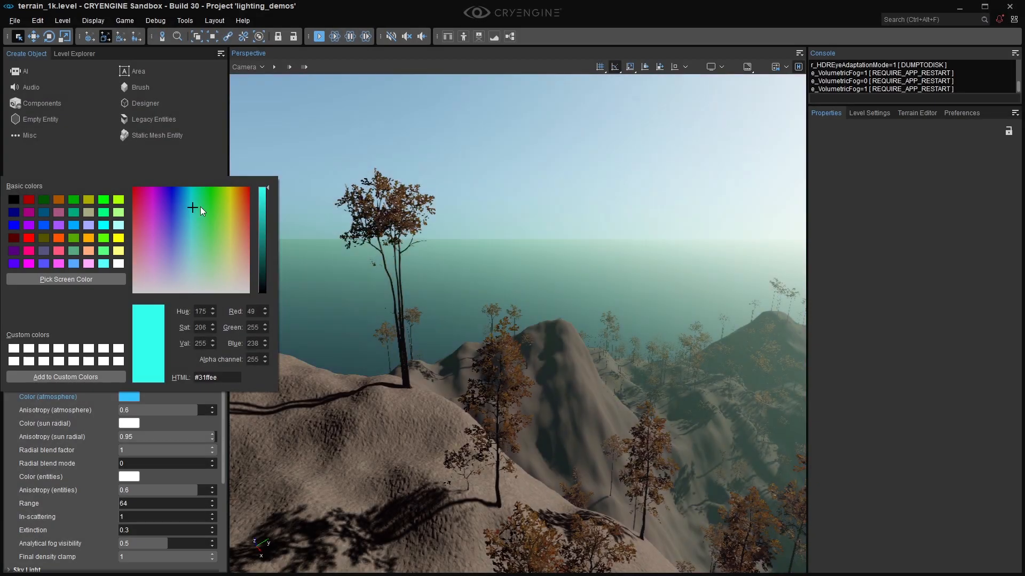
# - Try several colours, including magenta #ff00ea, for the Volumetric Fog Color (atmosphere) in the tutorial preset
pyautogui.moveTo(200, 206); pyautogui.dragTo(150, 187)
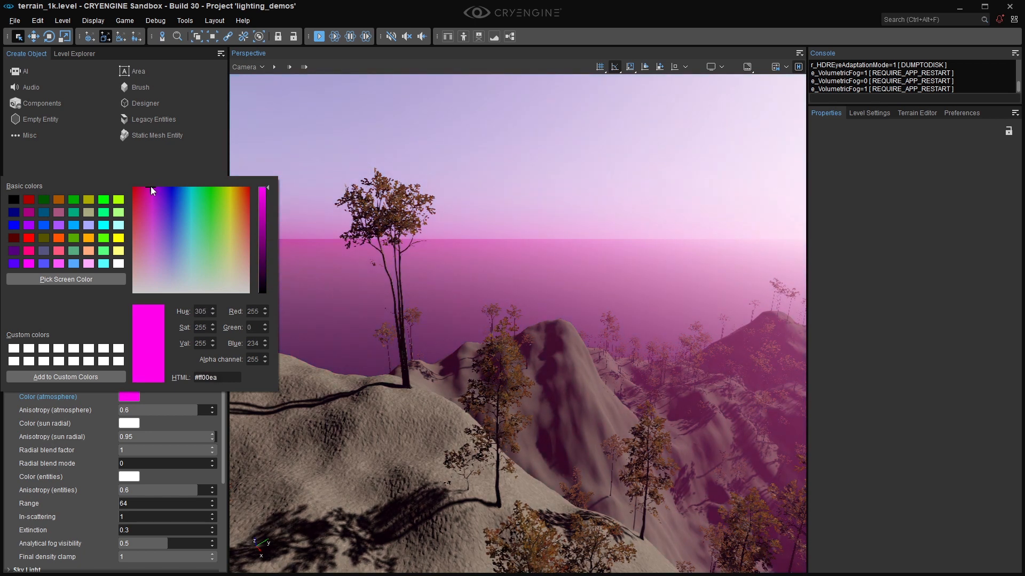
pyautogui.click(180, 279)
pyautogui.click(99, 401)
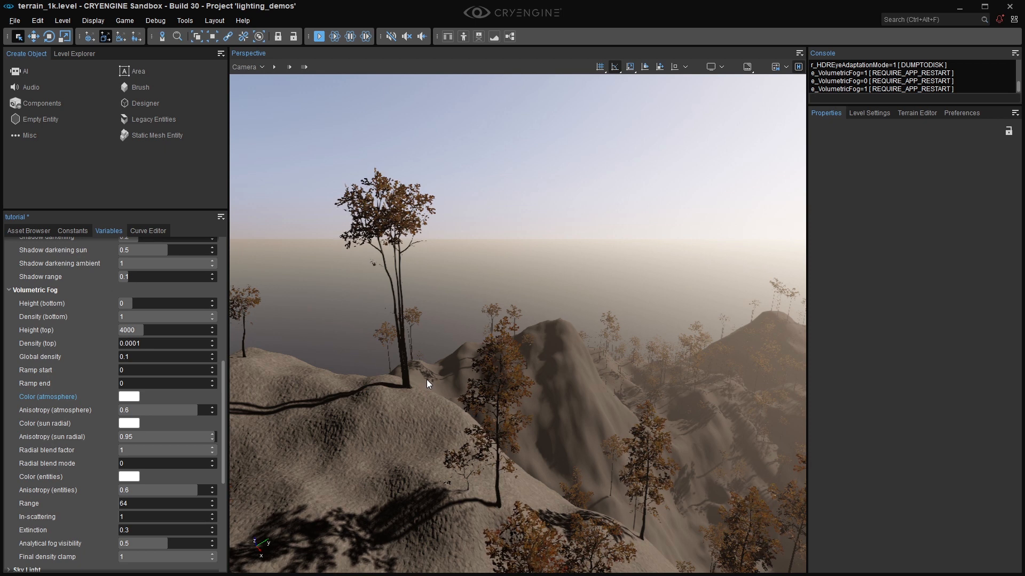
pyautogui.click(129, 397)
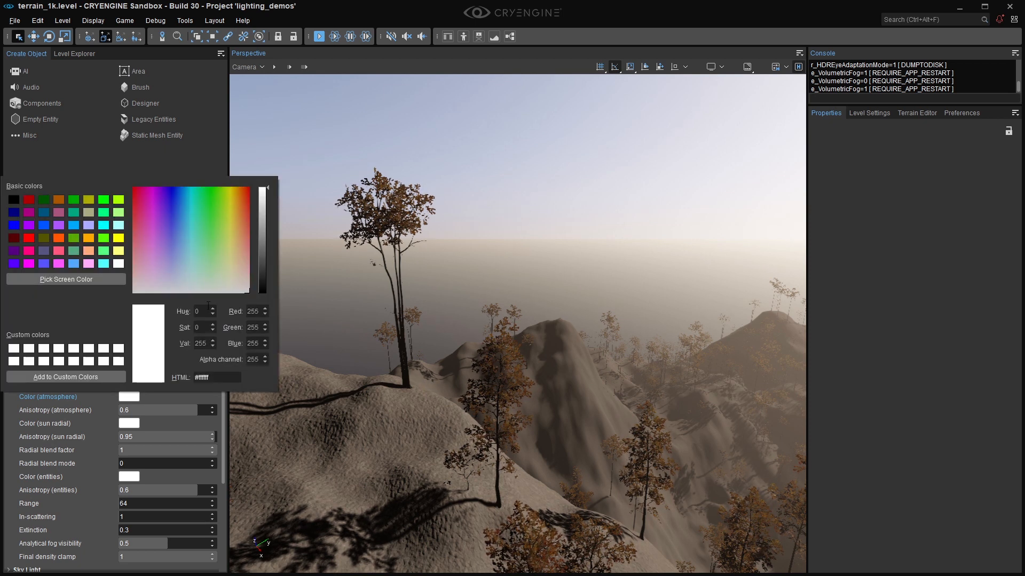
pyautogui.click(236, 205)
pyautogui.moveTo(236, 204); pyautogui.dragTo(183, 258)
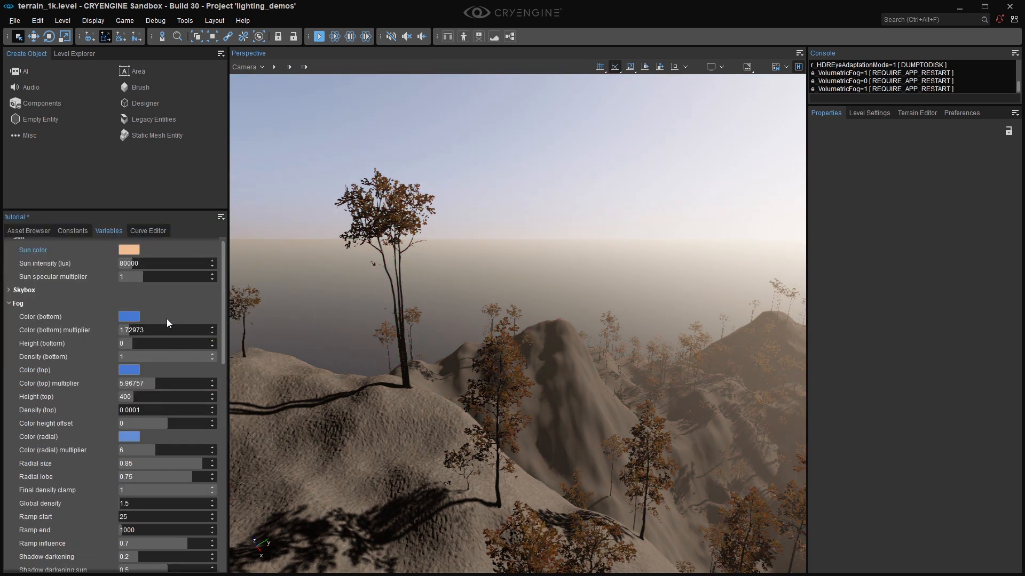
pyautogui.click(13, 303)
pyautogui.click(130, 423)
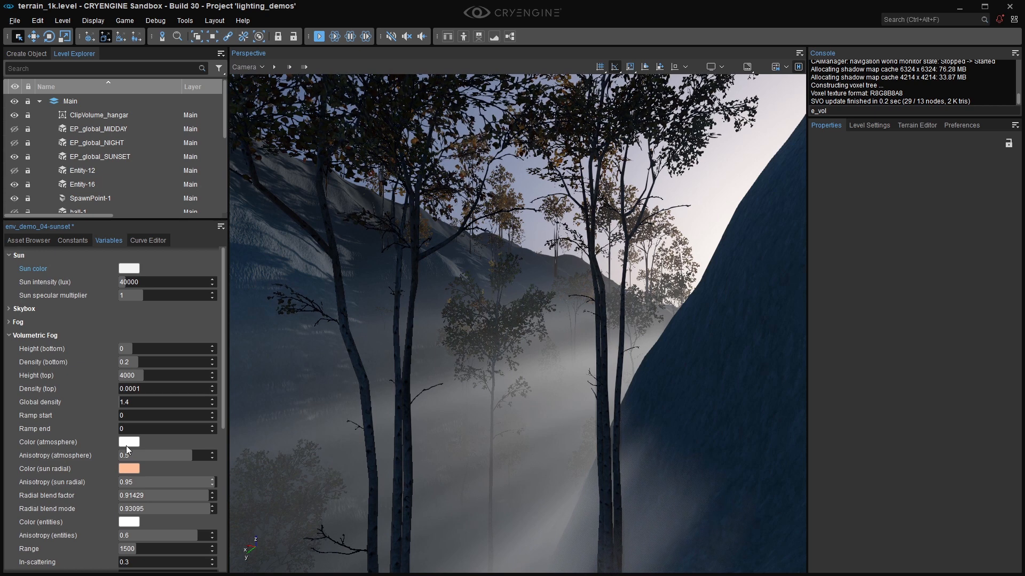
pyautogui.click(126, 445)
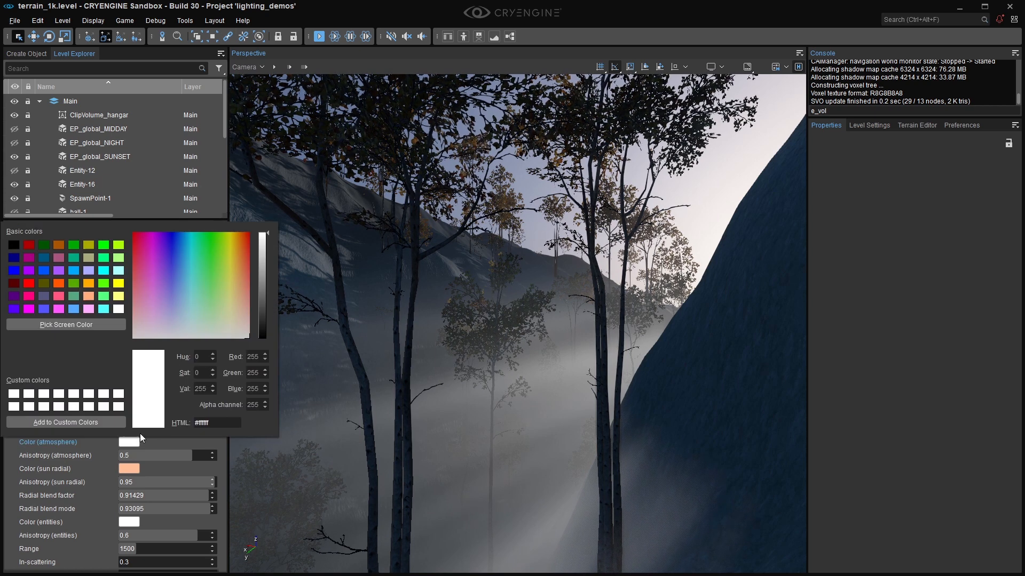
pyautogui.press('Escape')
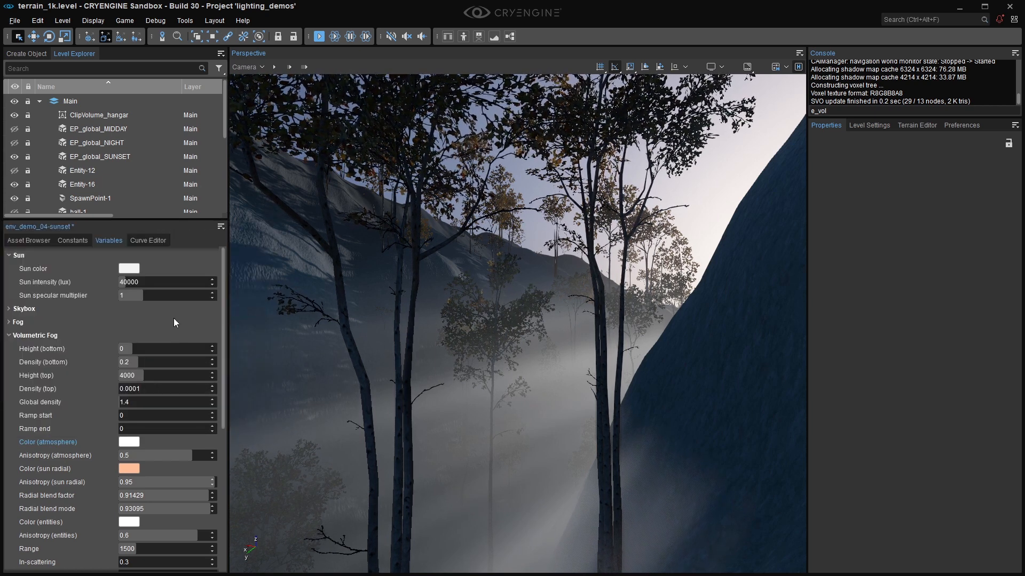
# - Change the Sun color of env_demo_04-sunset to a warm orange-yellow and try another Volumetric Fog Color (atmosphere)
pyautogui.click(130, 272)
pyautogui.click(236, 388)
pyautogui.moveTo(236, 389); pyautogui.dragTo(222, 327)
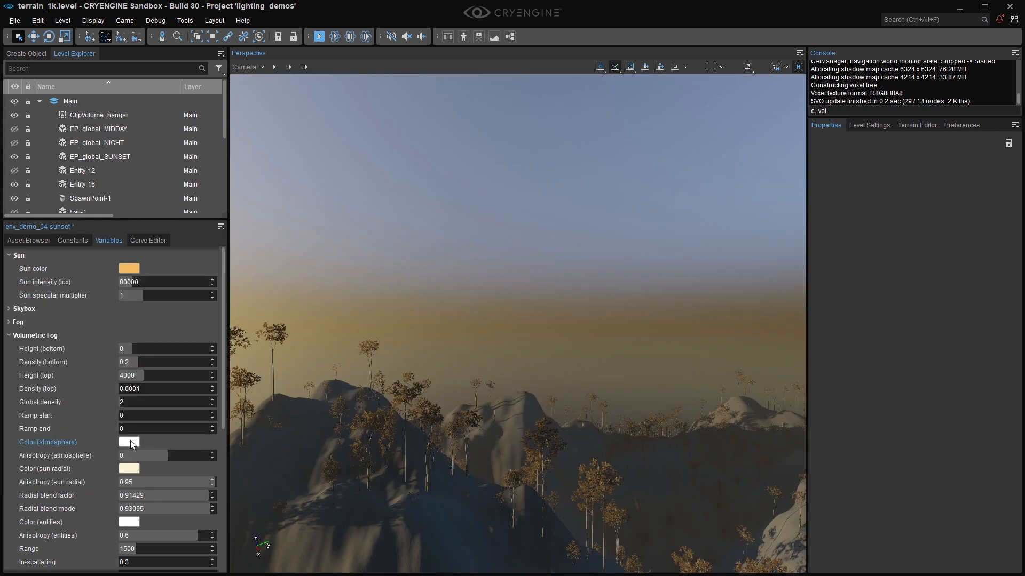
pyautogui.click(128, 442)
pyautogui.moveTo(207, 312); pyautogui.dragTo(175, 229)
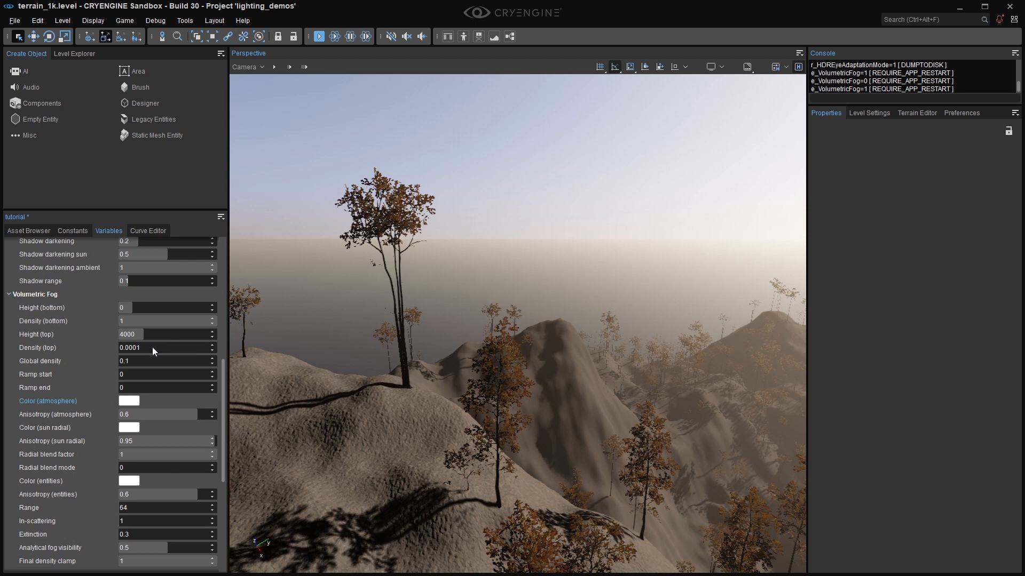
# - Try a Volumetric Fog Height (top) of 30000 in the tutorial preset and undo the change
pyautogui.scroll(5, 152, 347)
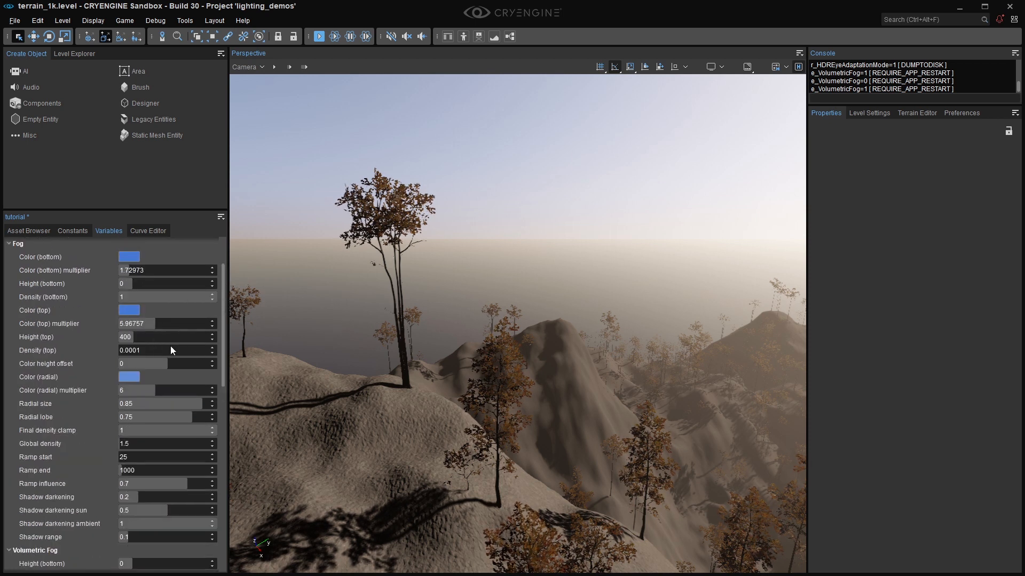
pyautogui.click(9, 244)
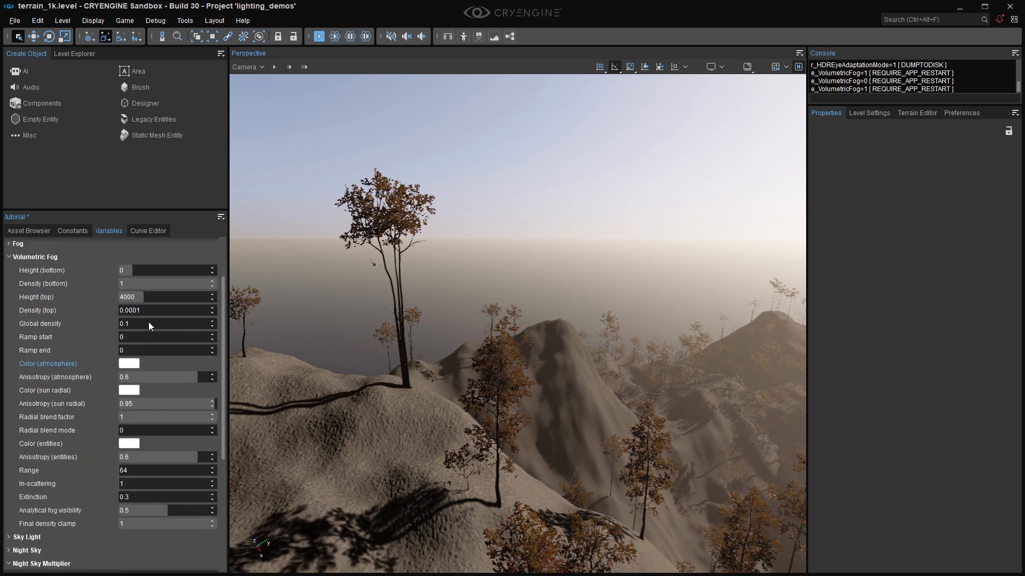
pyautogui.doubleClick(148, 297)
pyautogui.write('30000')
pyautogui.press('Return')
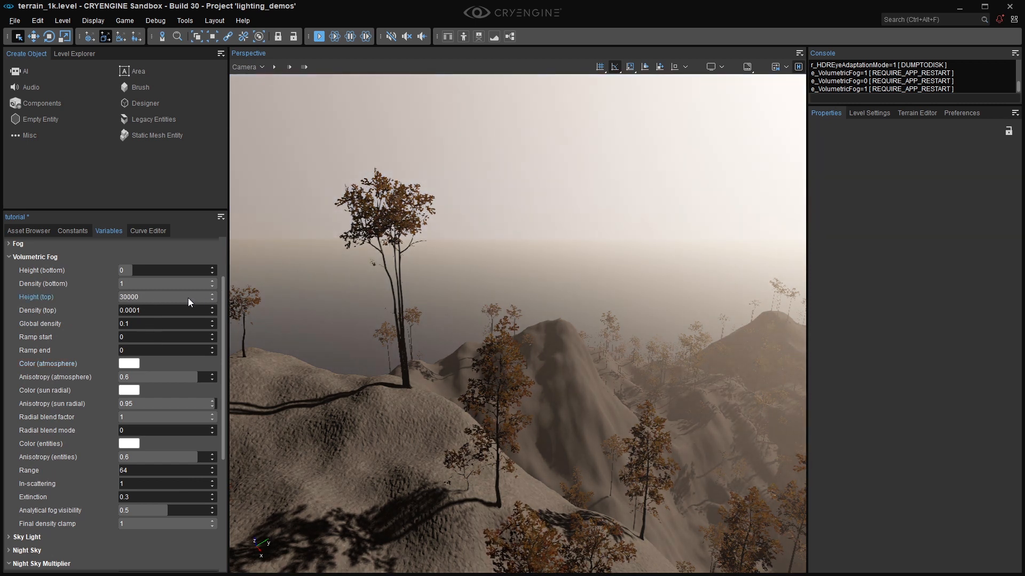
pyautogui.hotkey('ctrl', 'z')
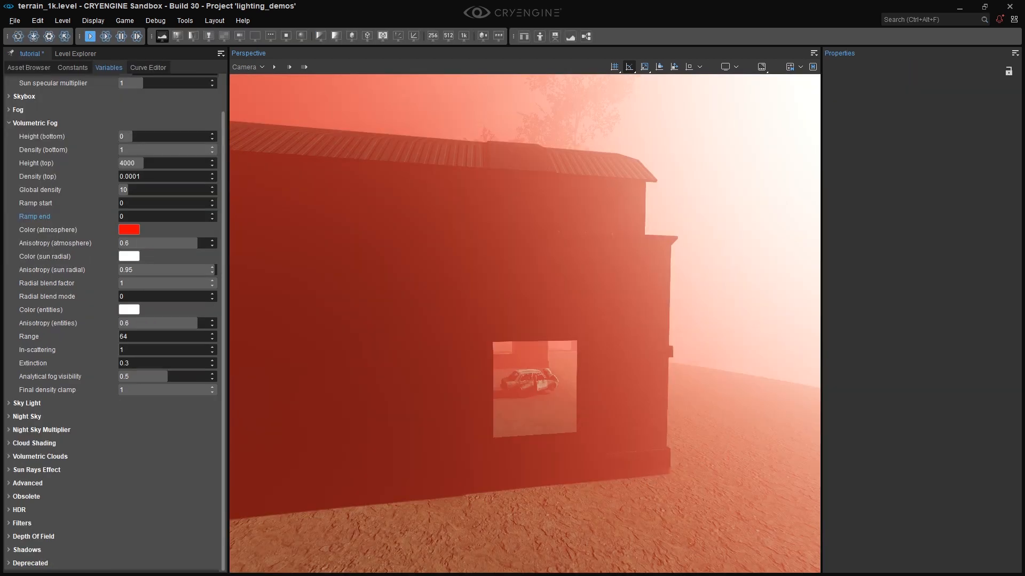
# - Examine the red volumetric fog around the hangar's exterior and throughout its interior
pyautogui.press('d')
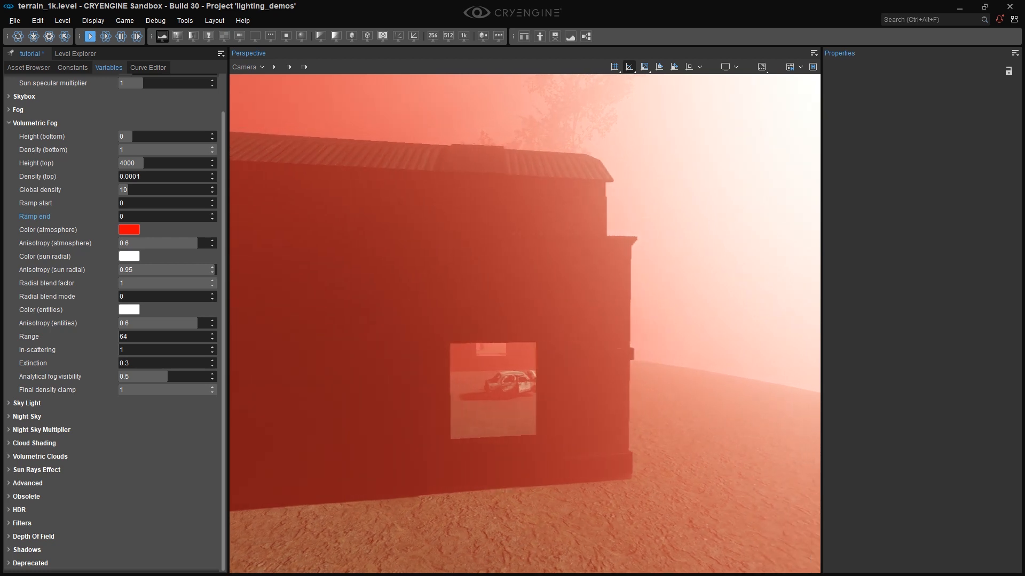
pyautogui.press('d')
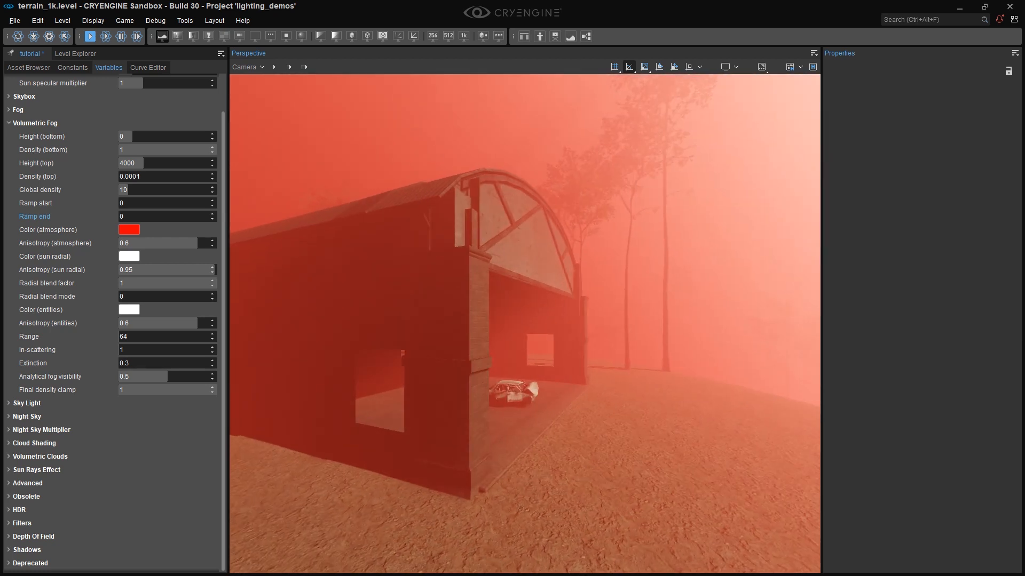
pyautogui.press('d')
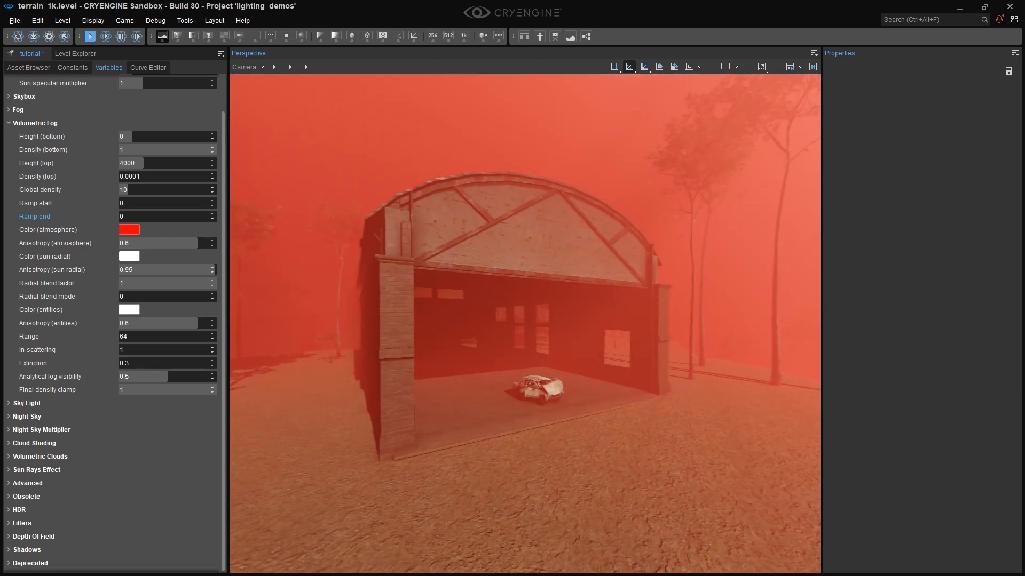
pyautogui.press('w')
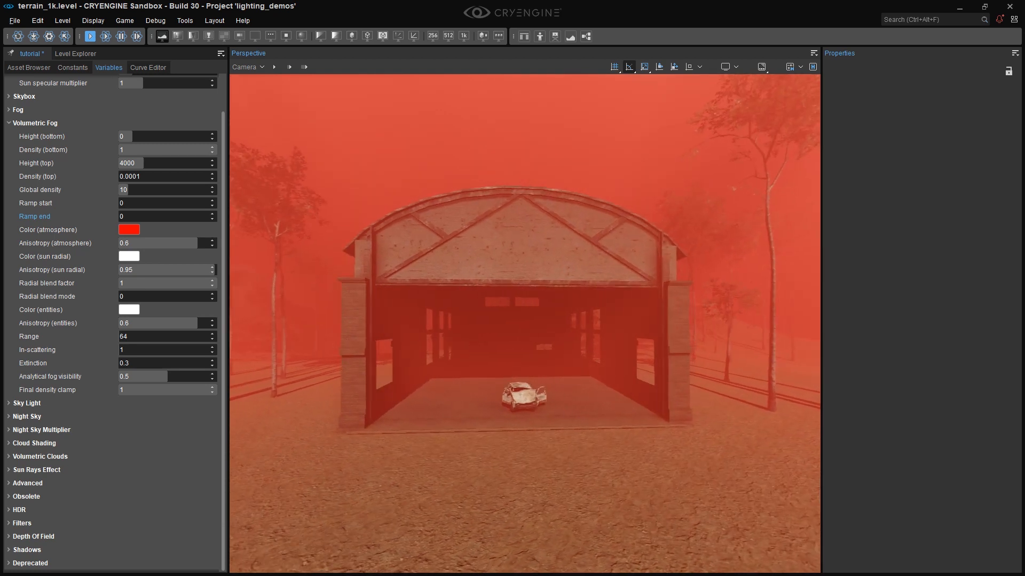
pyautogui.press('w')
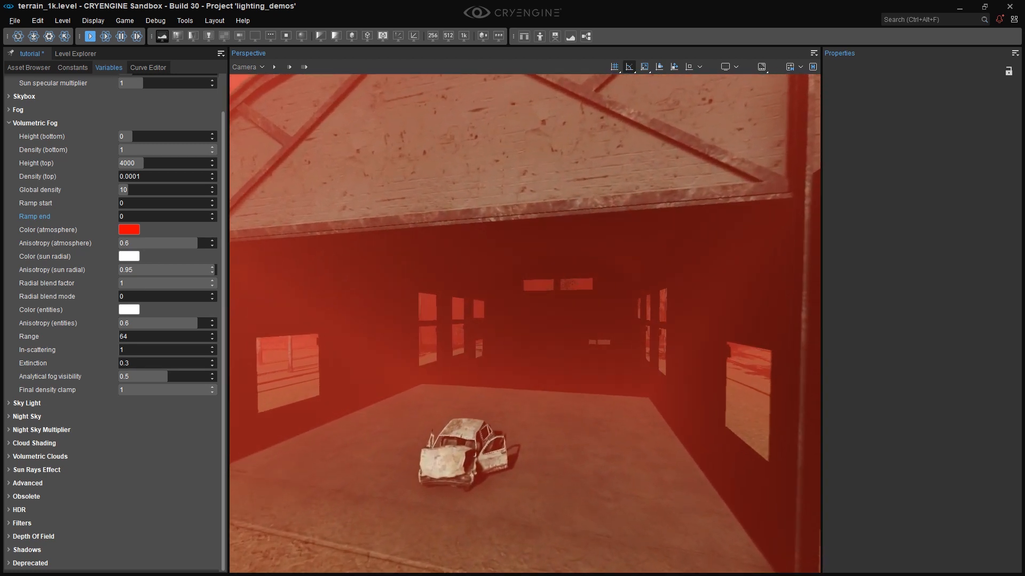
pyautogui.press('w')
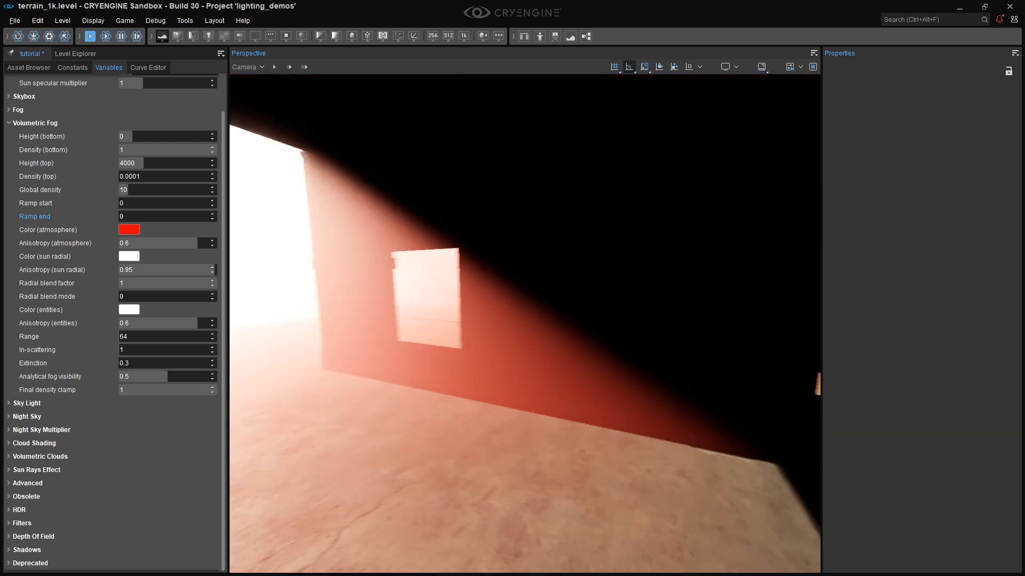
pyautogui.press('s')
pyautogui.press('s')
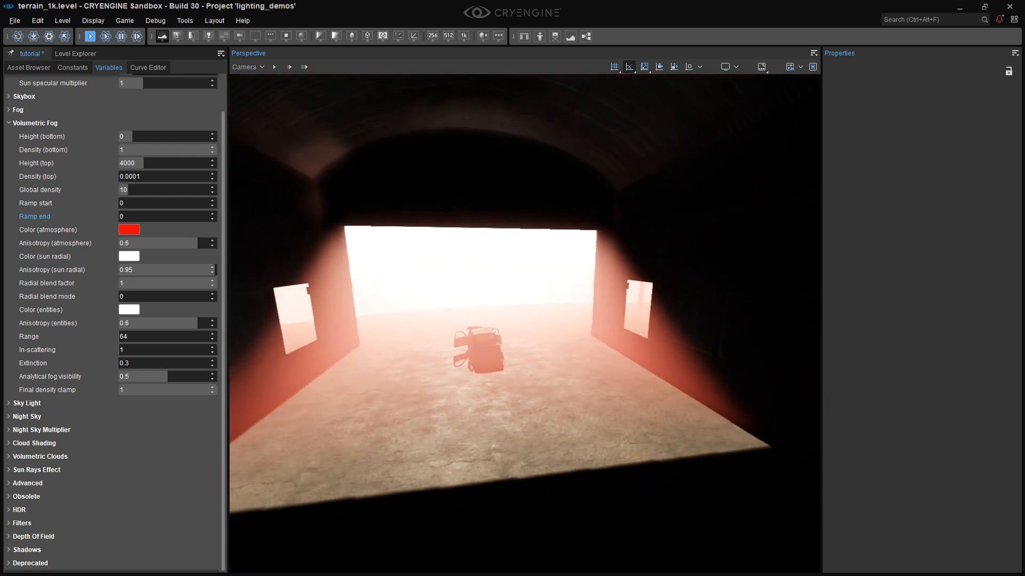
pyautogui.press('s')
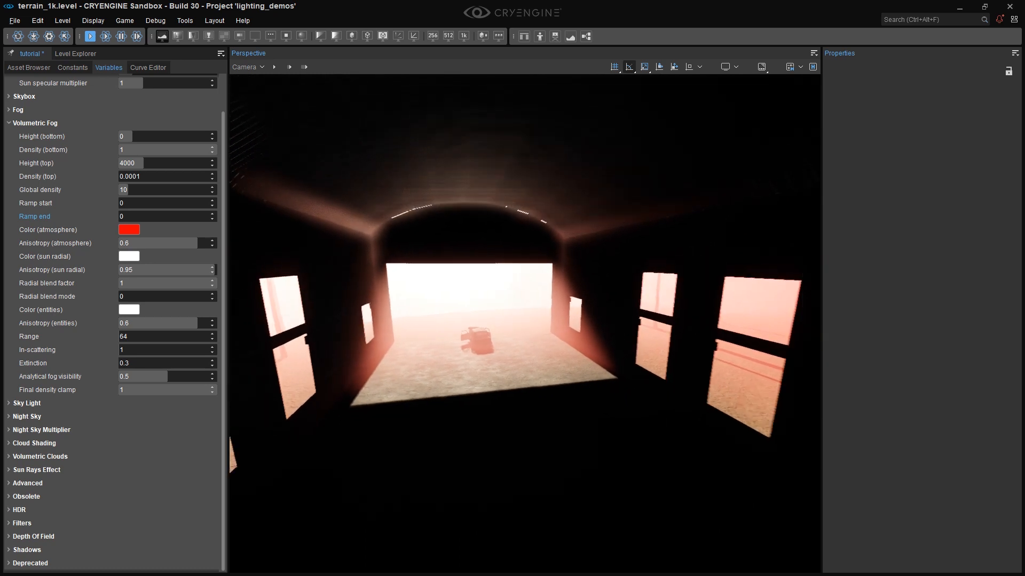
pyautogui.press('w')
pyautogui.moveTo(535, 488); pyautogui.dragTo(526, 496, button='right')
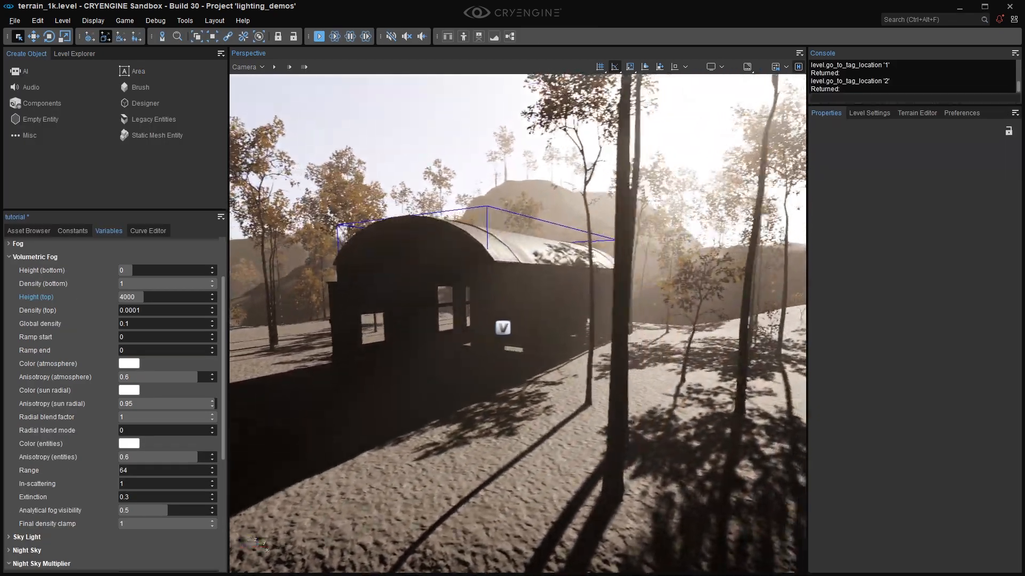
# - Examine the hangar's exterior and its surroundings from several sides under the white volumetric fog
pyautogui.press('d')
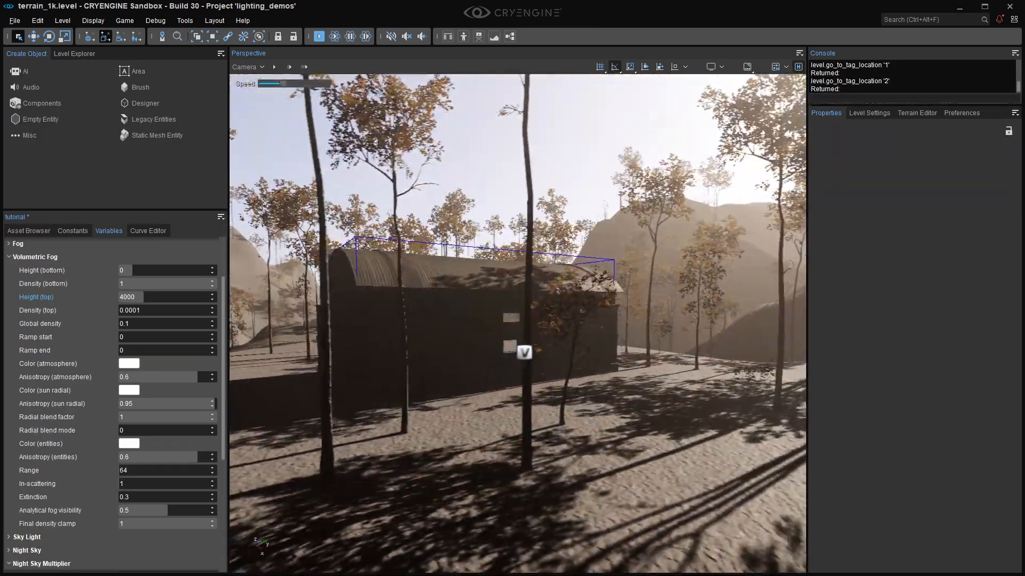
pyautogui.press('d')
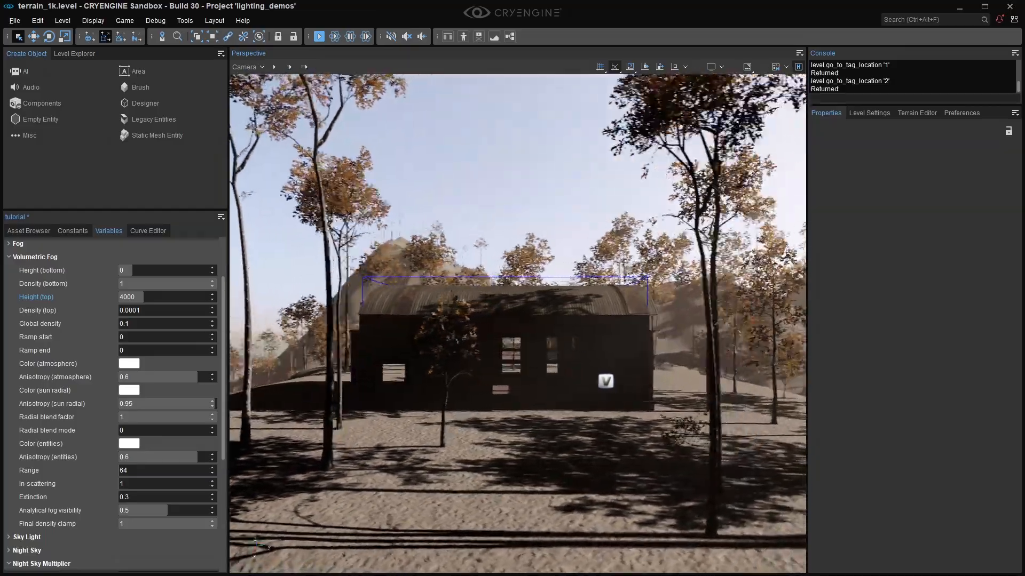
pyautogui.press('d')
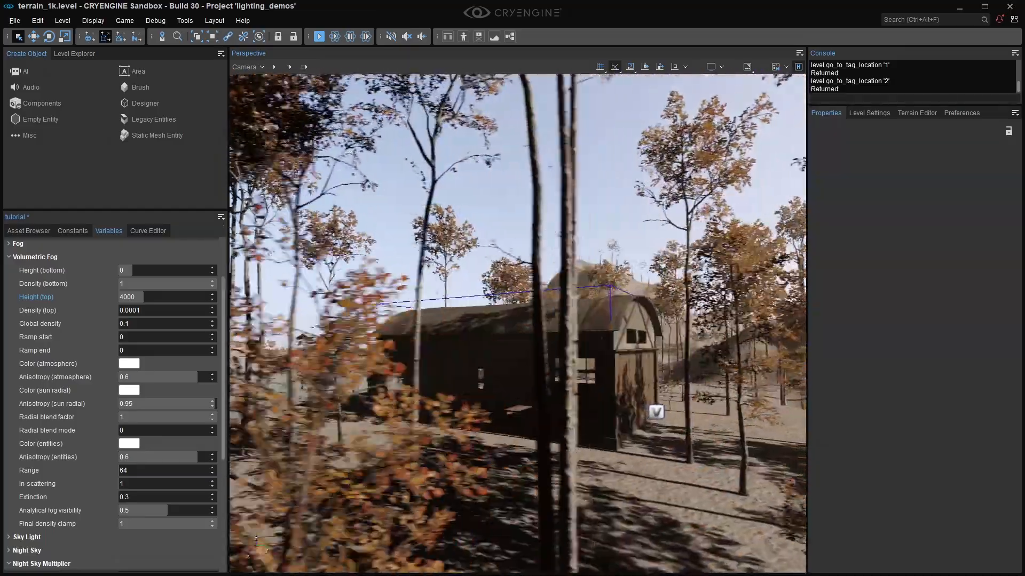
pyautogui.press('d')
pyautogui.press('w')
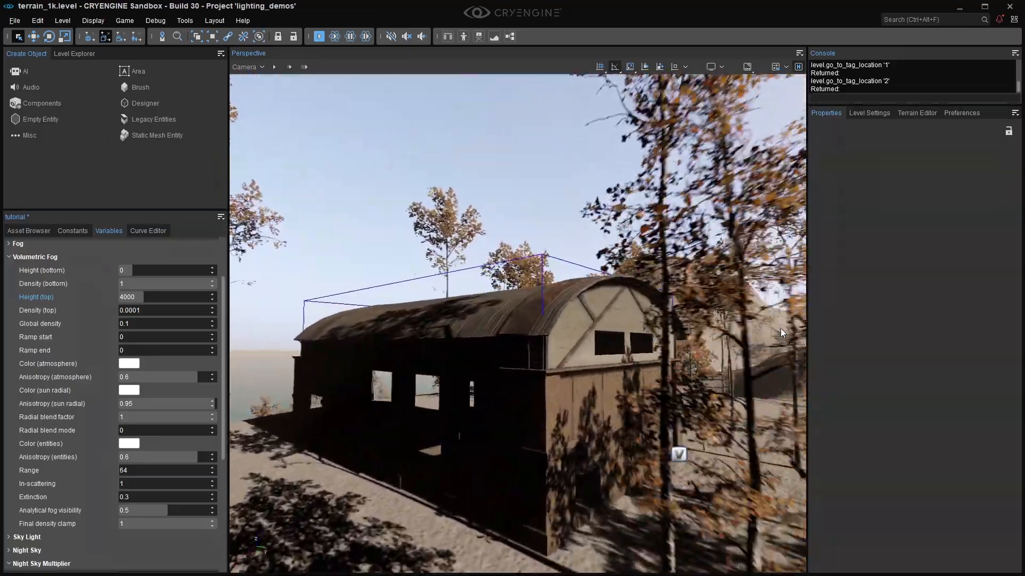
pyautogui.press('w')
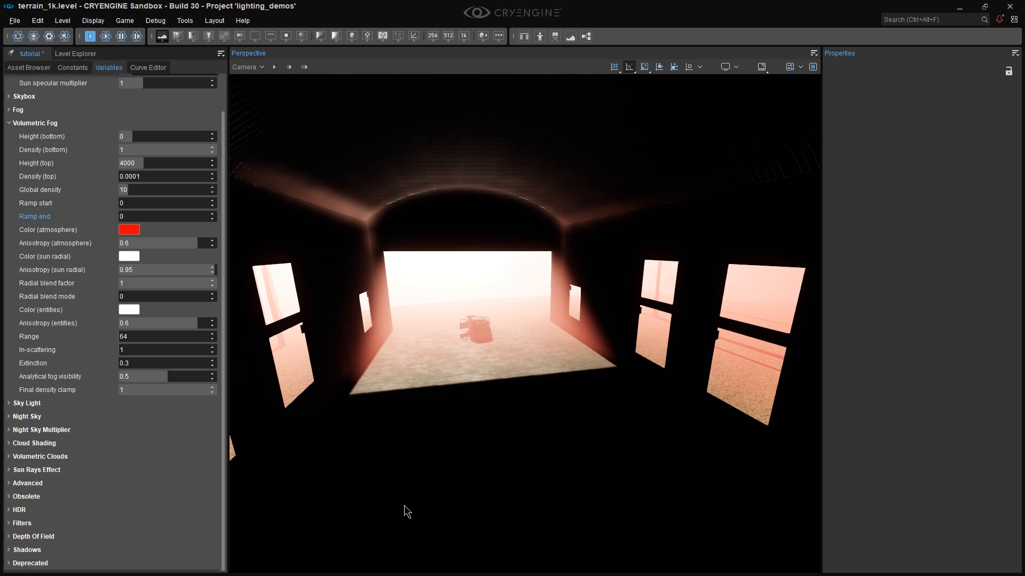
# - Try a slightly higher Volumetric Fog Global density and set it back to 10
pyautogui.moveTo(129, 194); pyautogui.dragTo(132, 192)
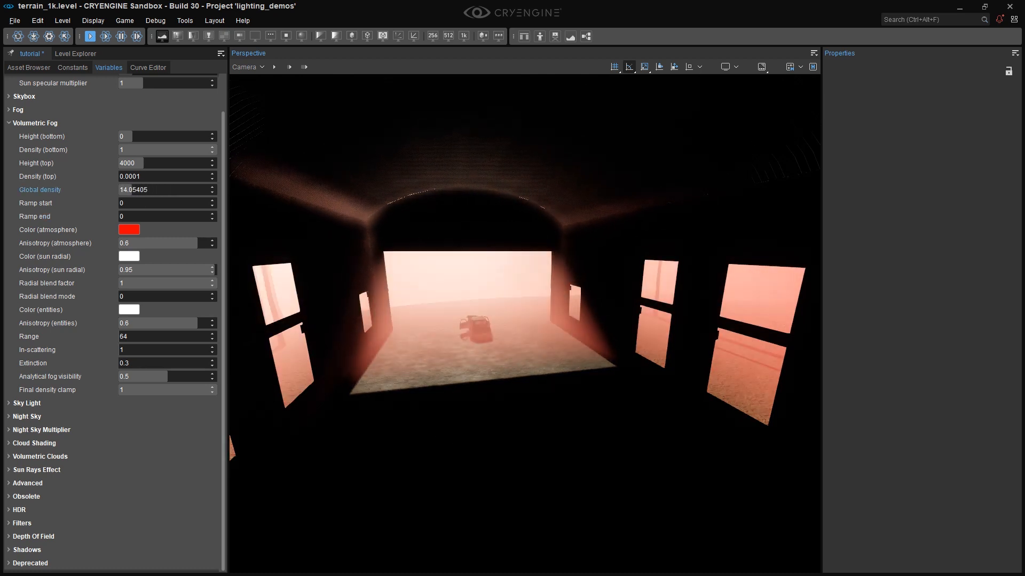
pyautogui.click(163, 192)
pyautogui.write('10')
pyautogui.press('Return')
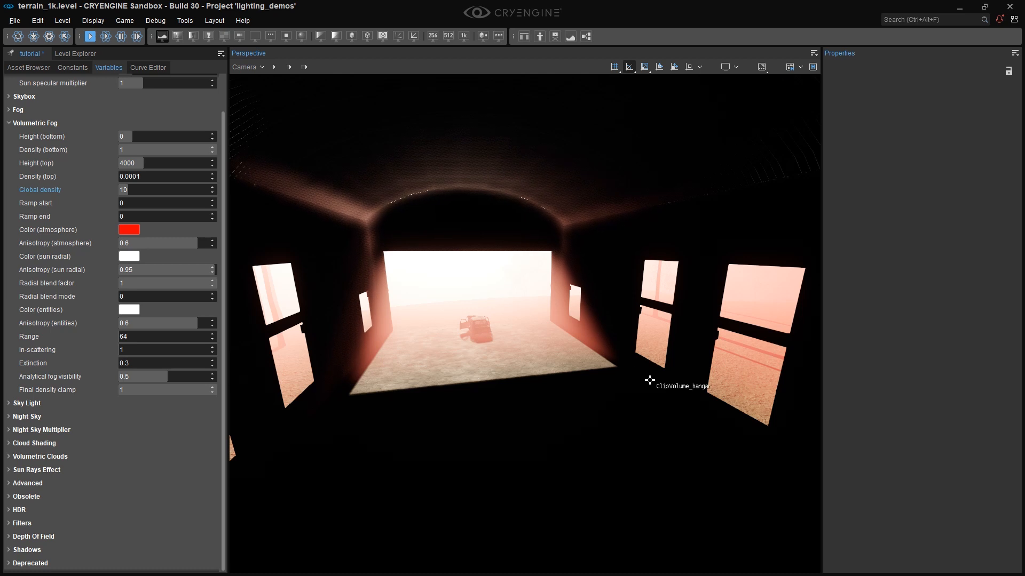
# - Set the Volumetric Fog Ramp start to 15 and Ramp end to 30, and examine the fog from inside the hangar
pyautogui.click(171, 204)
pyautogui.write('15')
pyautogui.press('Tab')
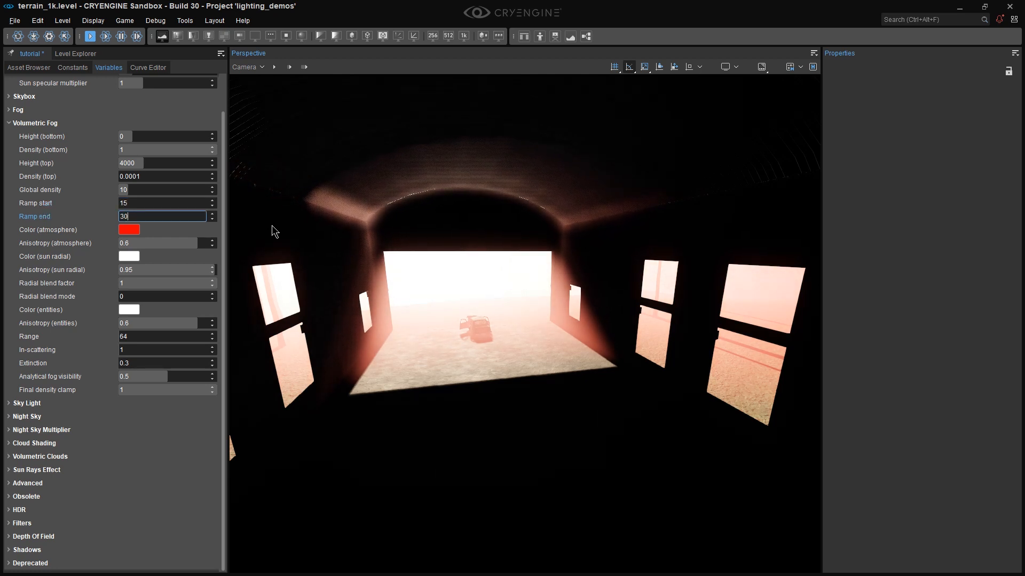
pyautogui.press('Return')
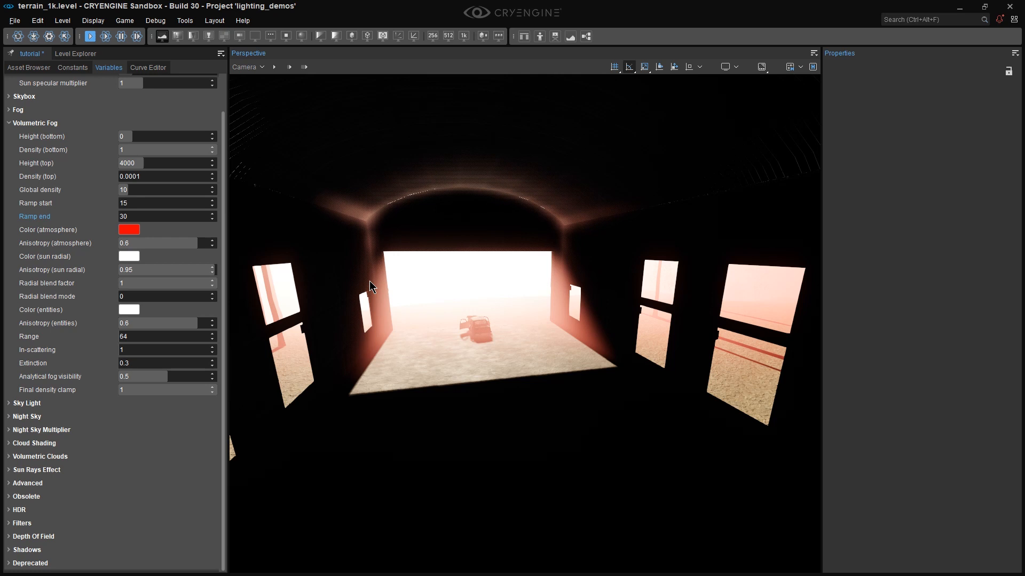
pyautogui.press('w')
pyautogui.moveTo(326, 271); pyautogui.dragTo(326, 268, button='right')
pyautogui.press('a')
pyautogui.press('s')
pyautogui.press('s')
pyautogui.press('w')
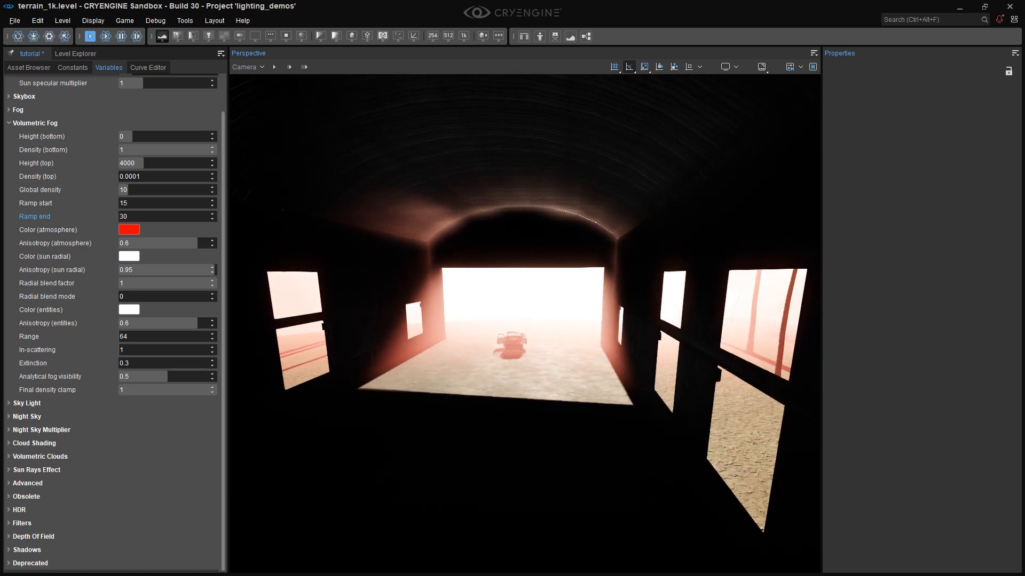
# - Set the Volumetric Fog Ramp start to 30 and Ramp end to 50
pyautogui.click(139, 204)
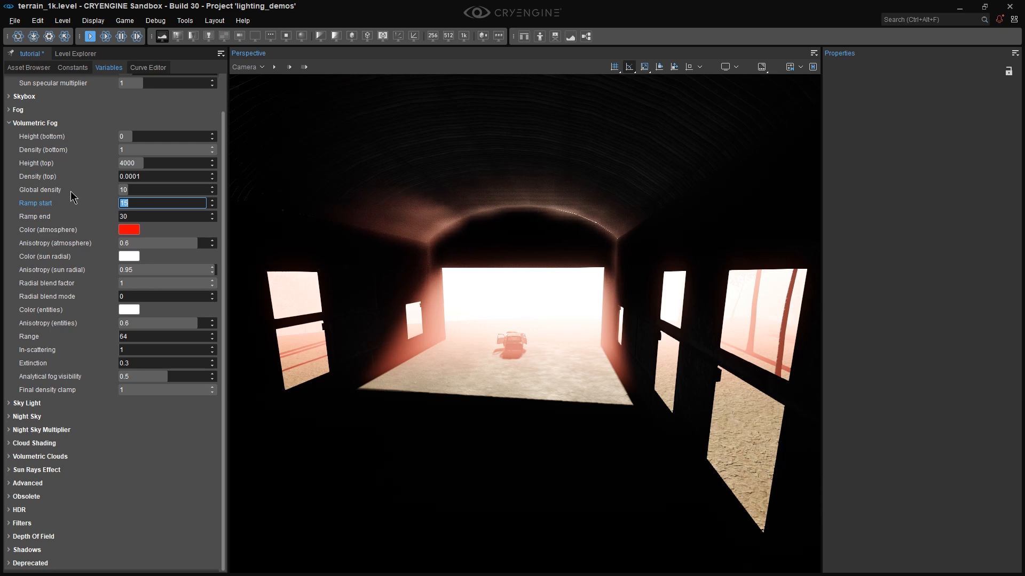
pyautogui.click(138, 191)
pyautogui.click(146, 204)
pyautogui.write('30')
pyautogui.press('Tab')
pyautogui.write('50')
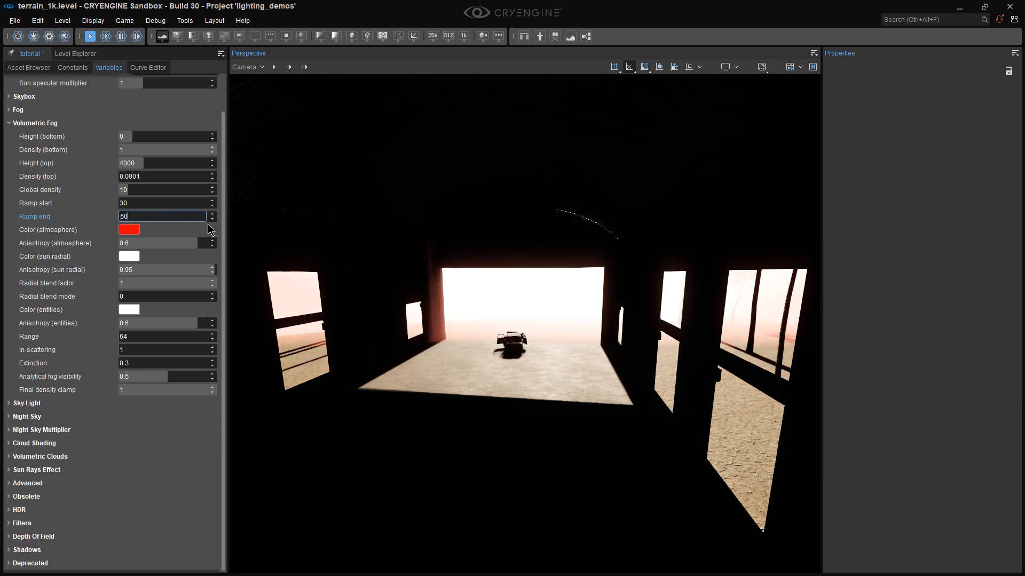
pyautogui.press('Return')
# - Examine how the red fog builds up with distance from a viewpoint outside, facing the hangar's open front
pyautogui.press('s')
pyautogui.moveTo(452, 323); pyautogui.dragTo(766, 320, button='right')
pyautogui.press('s')
pyautogui.press('a')
pyautogui.press('s')
pyautogui.scroll(-2, 766, 320)
pyautogui.scroll(1, 769, 320)
pyautogui.moveTo(499, 345); pyautogui.dragTo(499, 346, button='right')
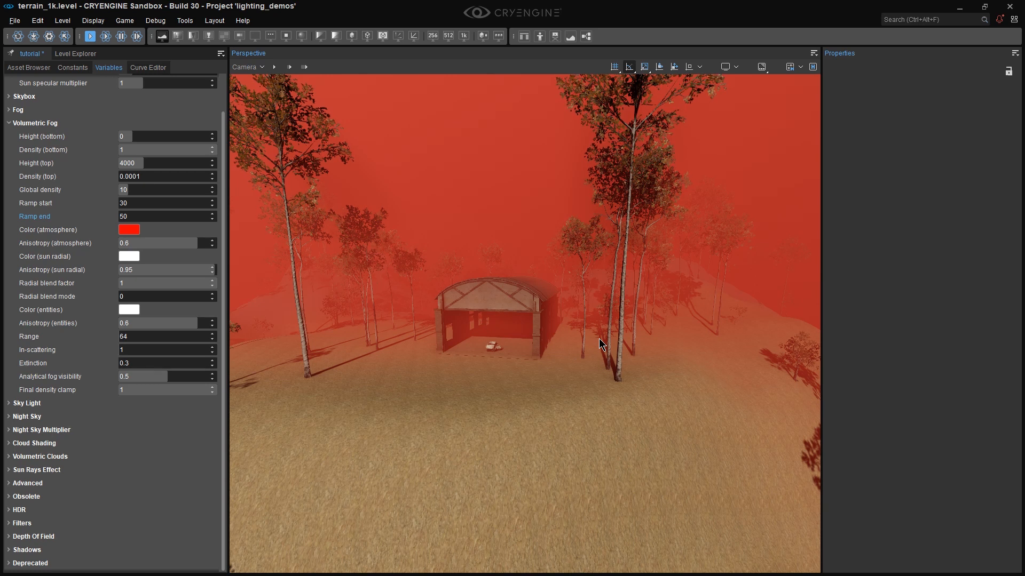
# - Change the Volumetric Fog Color (atmosphere) to white and set the Global density to 0.2
pyautogui.click(129, 234)
pyautogui.moveTo(163, 297); pyautogui.dragTo(178, 353)
pyautogui.click(83, 227)
pyautogui.click(138, 190)
pyautogui.write('0.2')
pyautogui.press('Return')
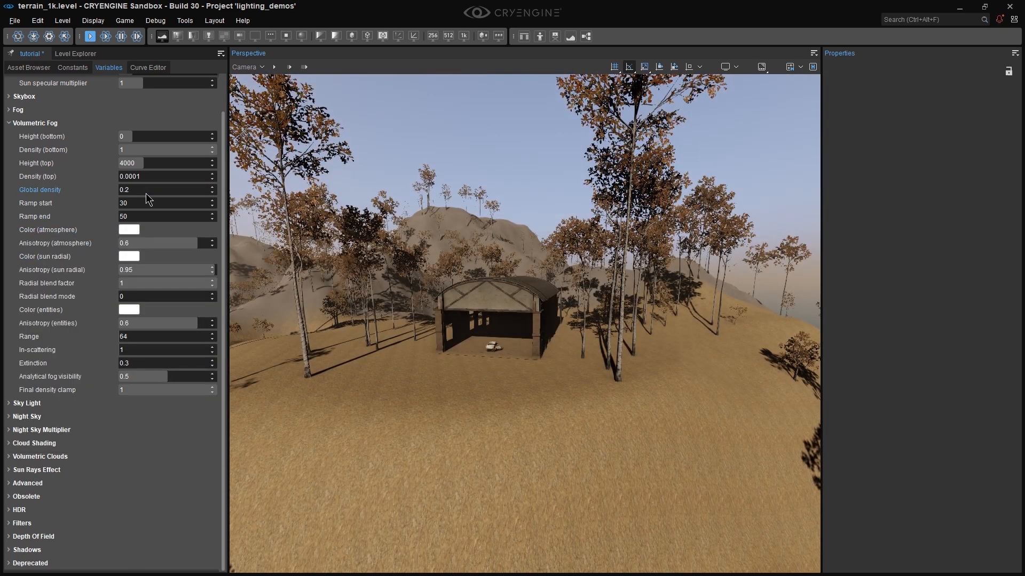
# - Set the Volumetric Fog Ramp start to 15 and Ramp end to 30, and view the result inside the hangar
pyautogui.click(167, 216)
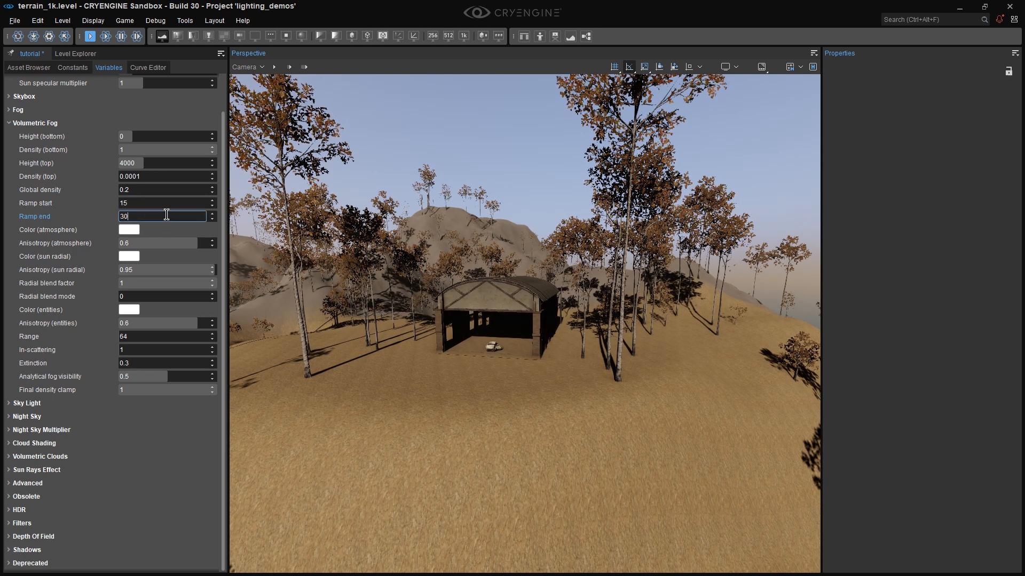
pyautogui.press('Return')
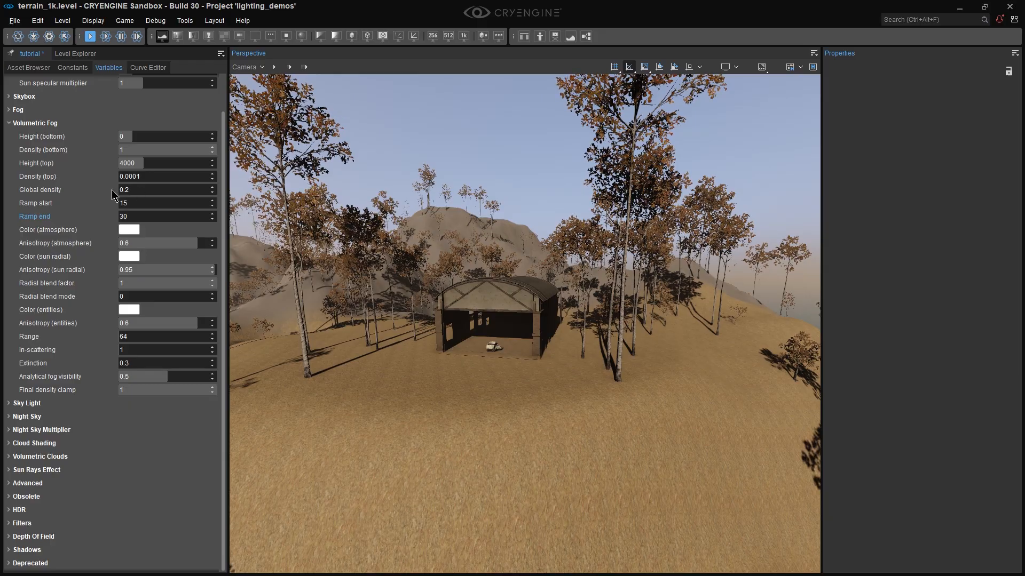
pyautogui.press('w')
pyautogui.moveTo(254, 301)
pyautogui.mouseDown(button='right')
pyautogui.moveTo(235, 301)
pyautogui.moveTo(258, 310)
pyautogui.moveTo(249, 311)
pyautogui.mouseUp(button='right')
pyautogui.scroll(2, 244, 303)
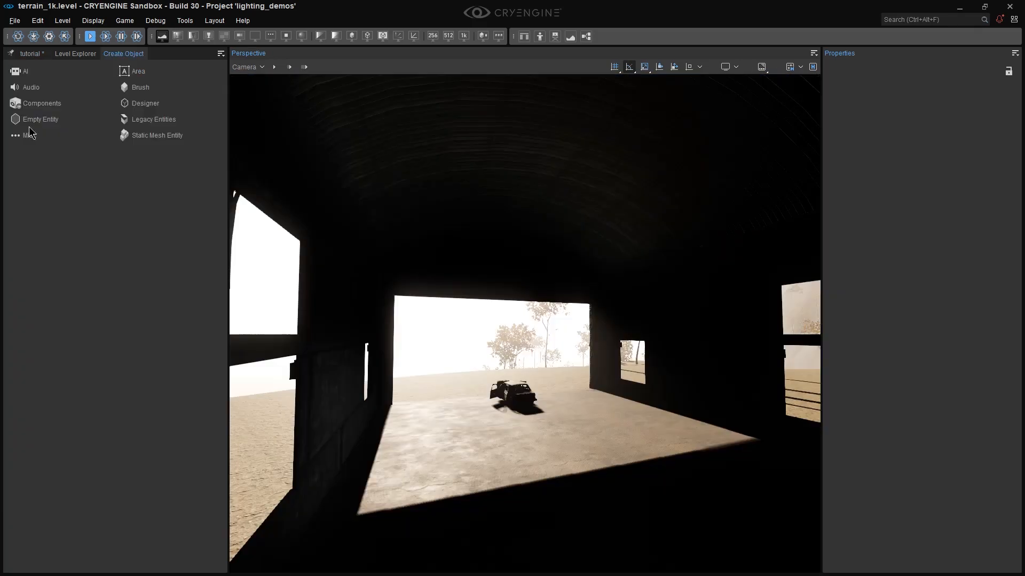
# - Locate the Fog Volume component among the Effects components and look up the Area object types
pyautogui.click(43, 104)
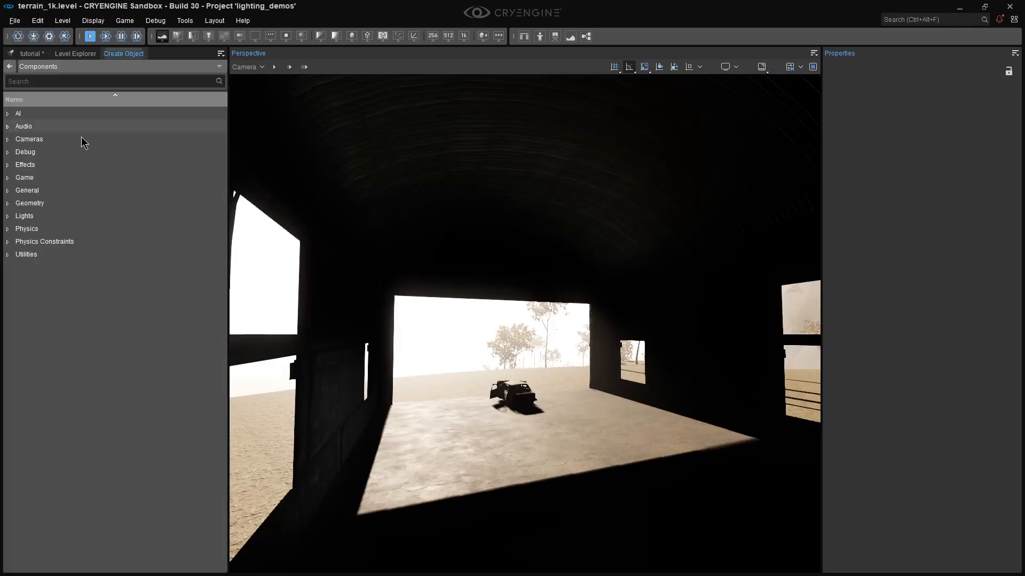
pyautogui.click(9, 166)
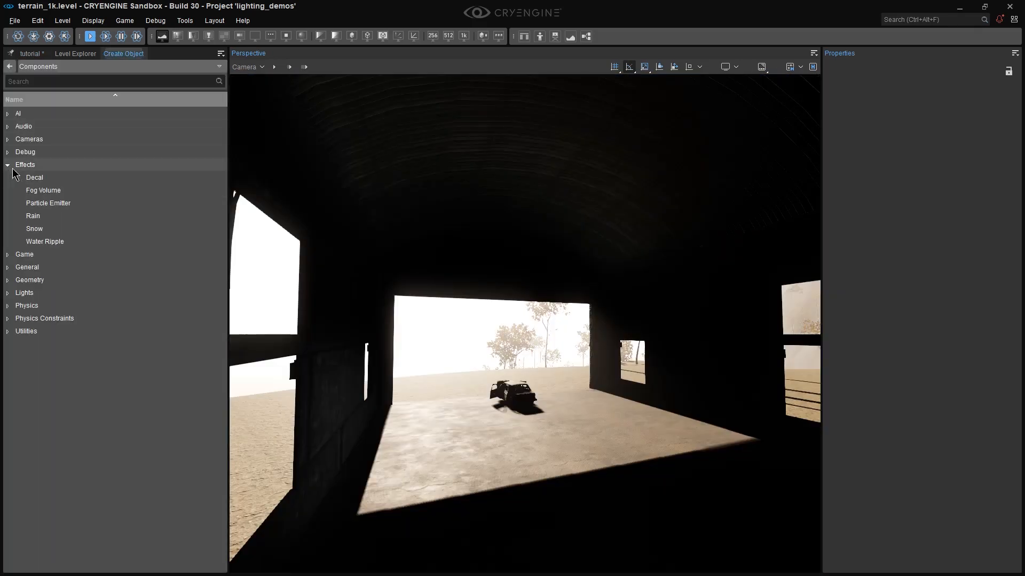
pyautogui.click(10, 66)
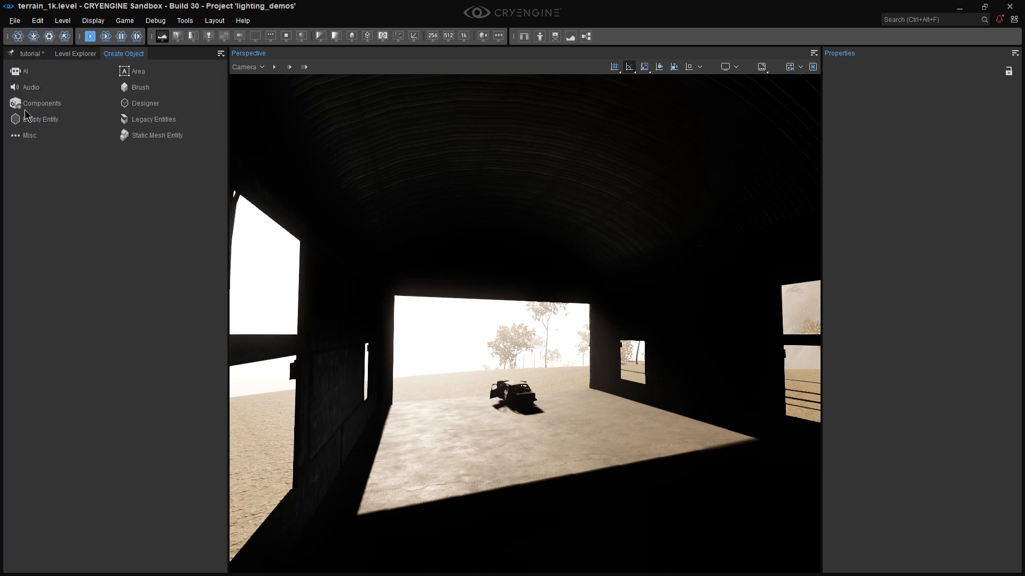
pyautogui.click(133, 72)
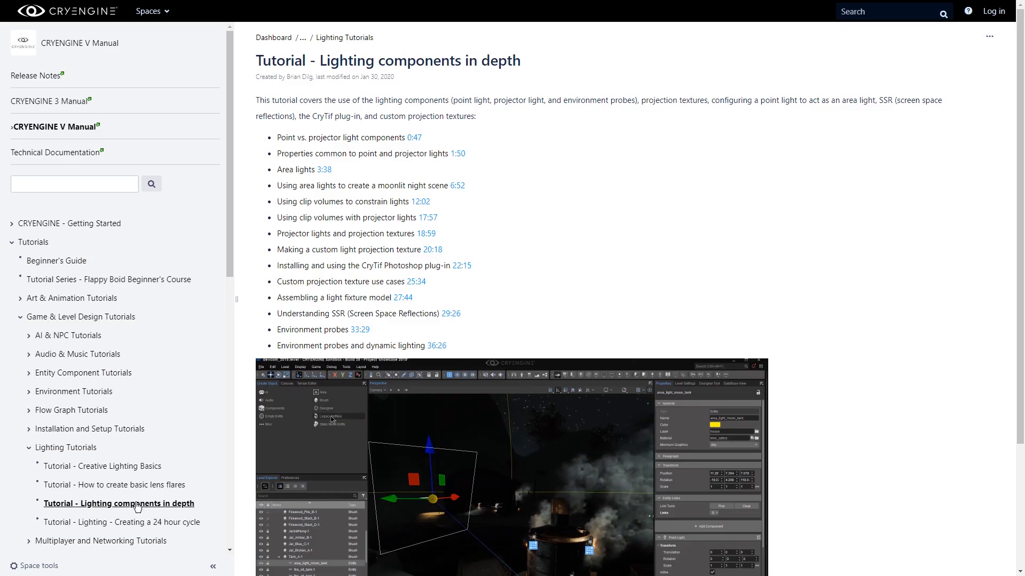
# - Switch to the CRYENGINE V Manual page on lighting components and highlight its two topics on using clip volumes
pyautogui.moveTo(277, 202); pyautogui.dragTo(471, 219)
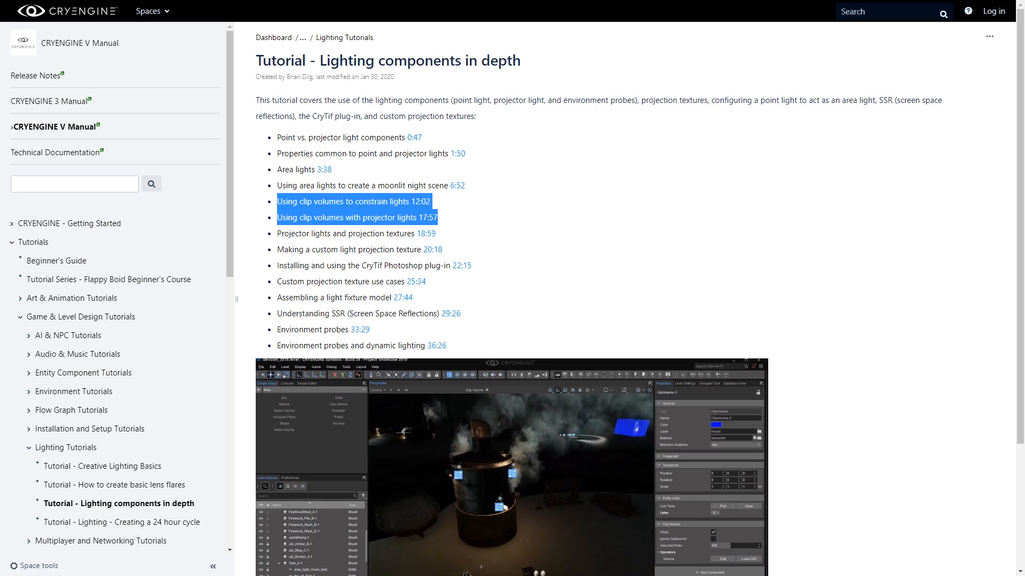
pyautogui.scroll(-2, 726, 273)
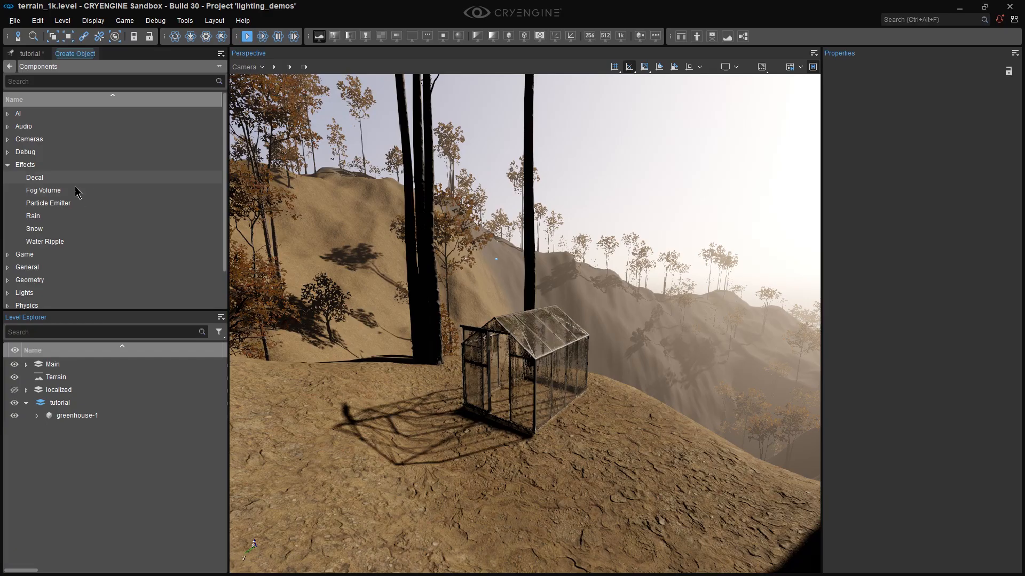
# - Place a Fog Volume component on the ground in front of the greenhouse and set its size to 20 × 20 × 10
pyautogui.click(47, 191)
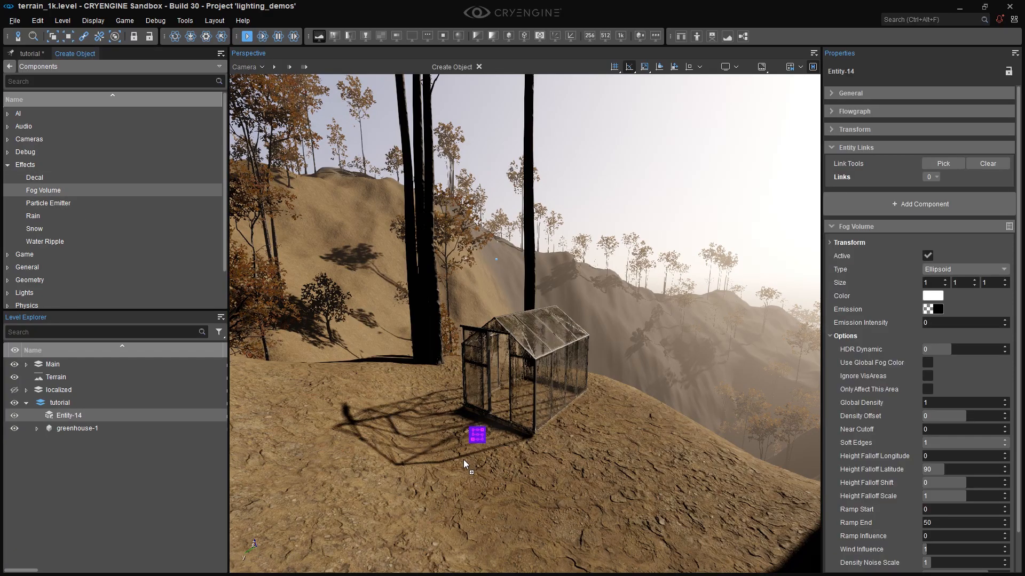
pyautogui.click(460, 466)
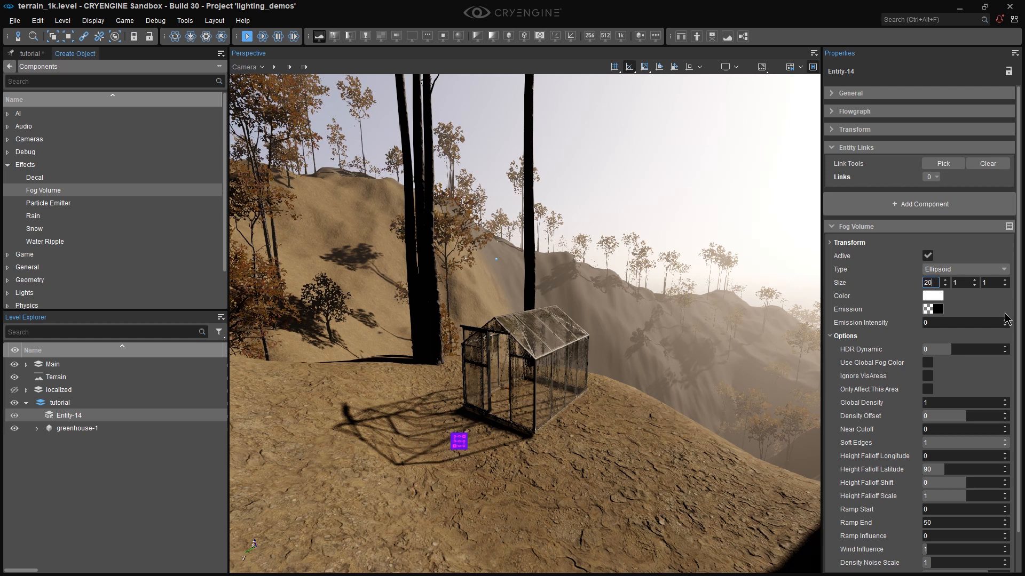
pyautogui.press('Tab')
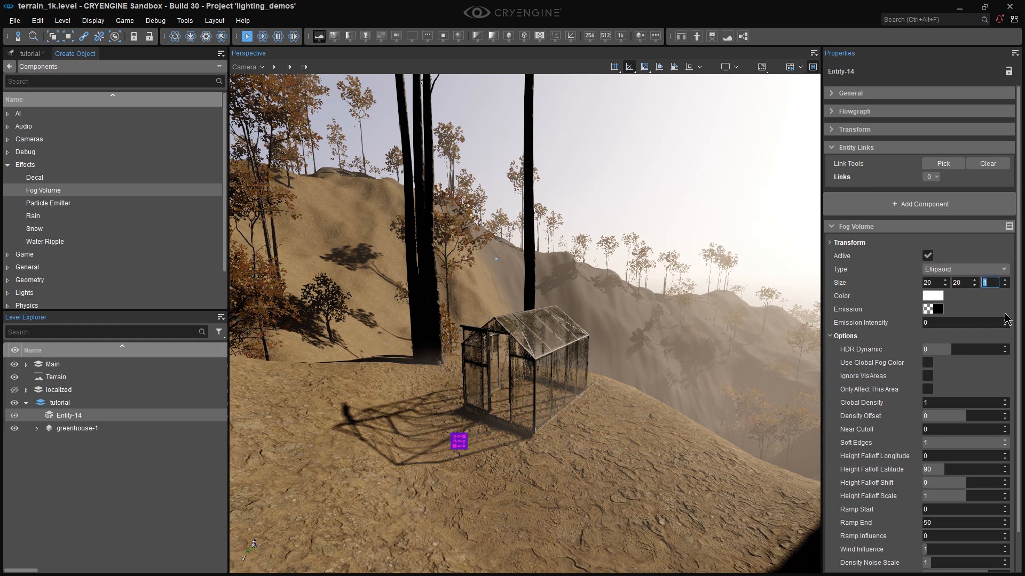
pyautogui.write('10')
pyautogui.press('Return')
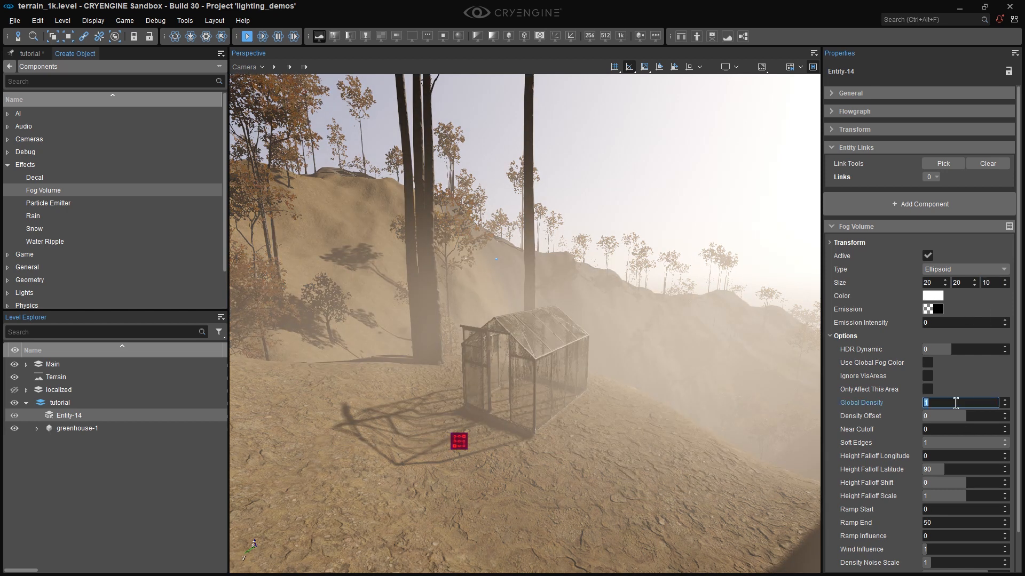
# - Set the fog volume's Global Density to 10 and its Color to red
pyautogui.write('0')
pyautogui.press('Return')
pyautogui.click(933, 298)
pyautogui.moveTo(880, 342); pyautogui.dragTo(843, 289)
pyautogui.click(892, 295)
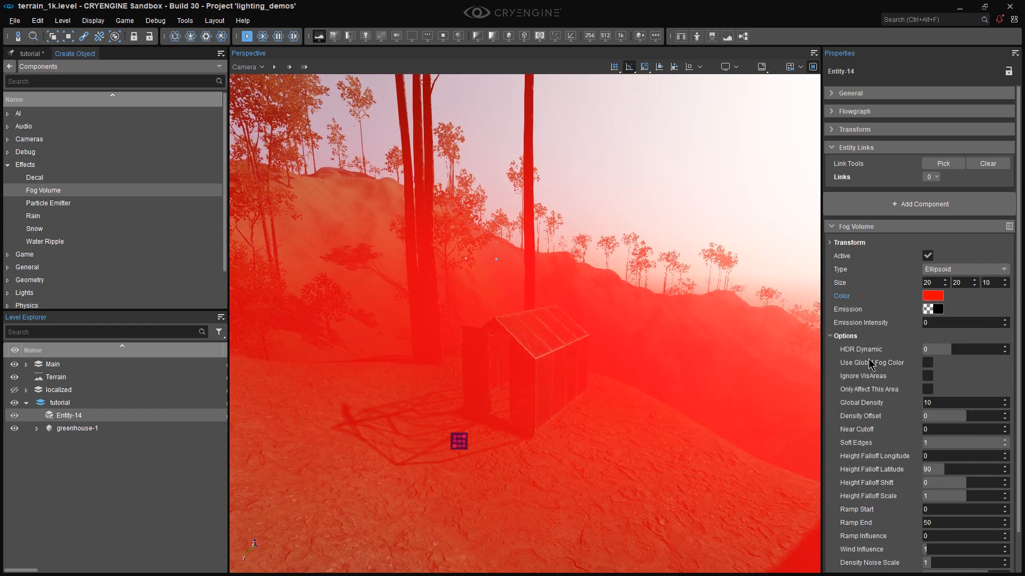
# - Examine the red fog around the greenhouse and deactivate the fog volume
pyautogui.moveTo(573, 352); pyautogui.dragTo(635, 376, button='right')
pyautogui.press('a')
pyautogui.press('w')
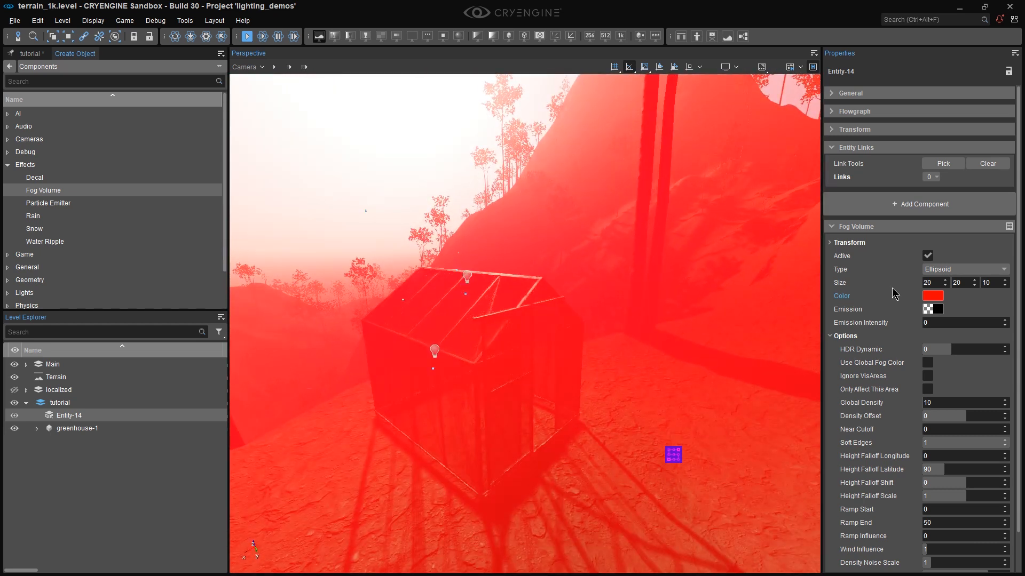
pyautogui.click(927, 256)
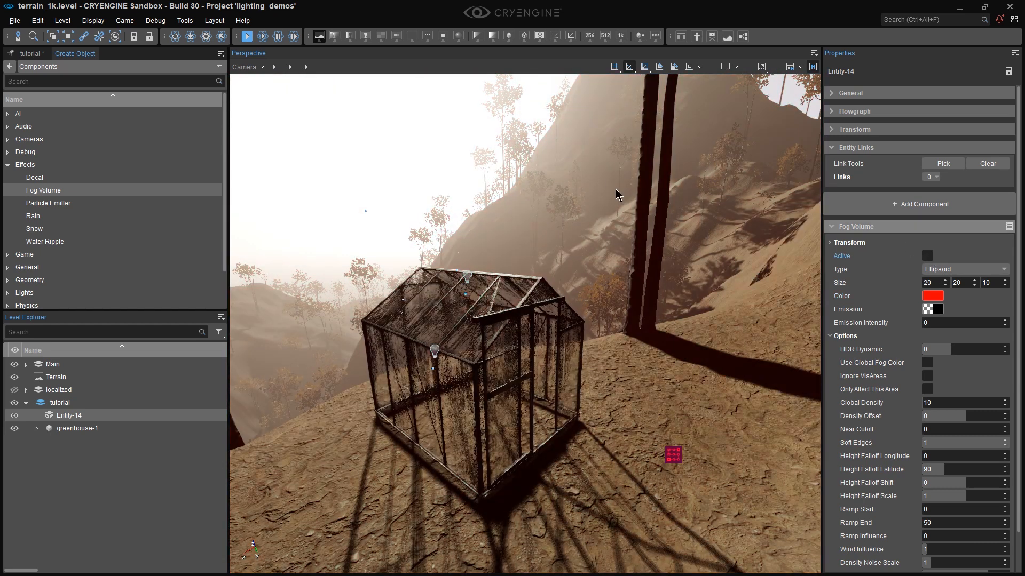
# - Create a box-shaped Clip Volume that encloses the greenhouse interior
pyautogui.click(9, 66)
pyautogui.click(137, 75)
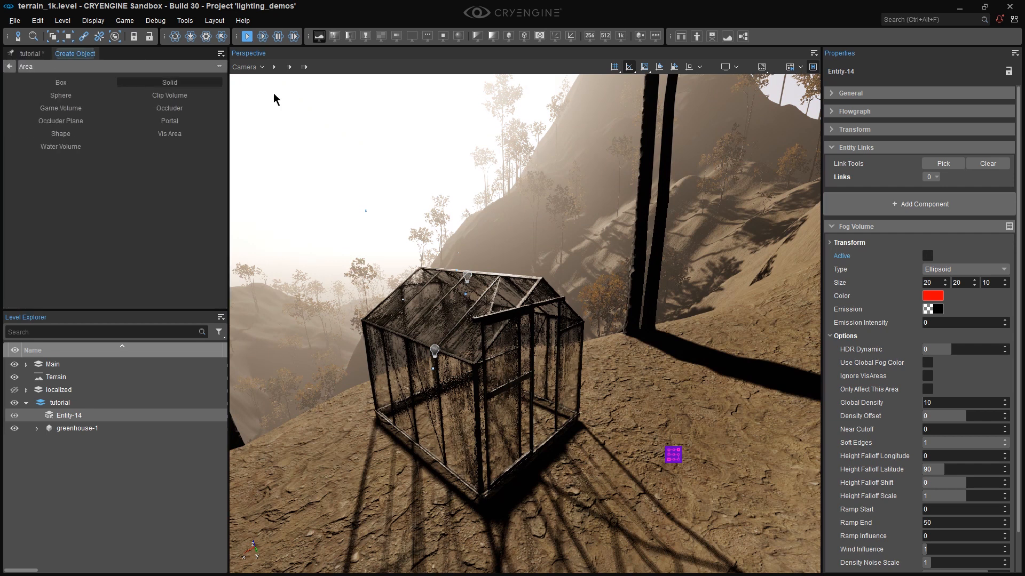
pyautogui.click(176, 95)
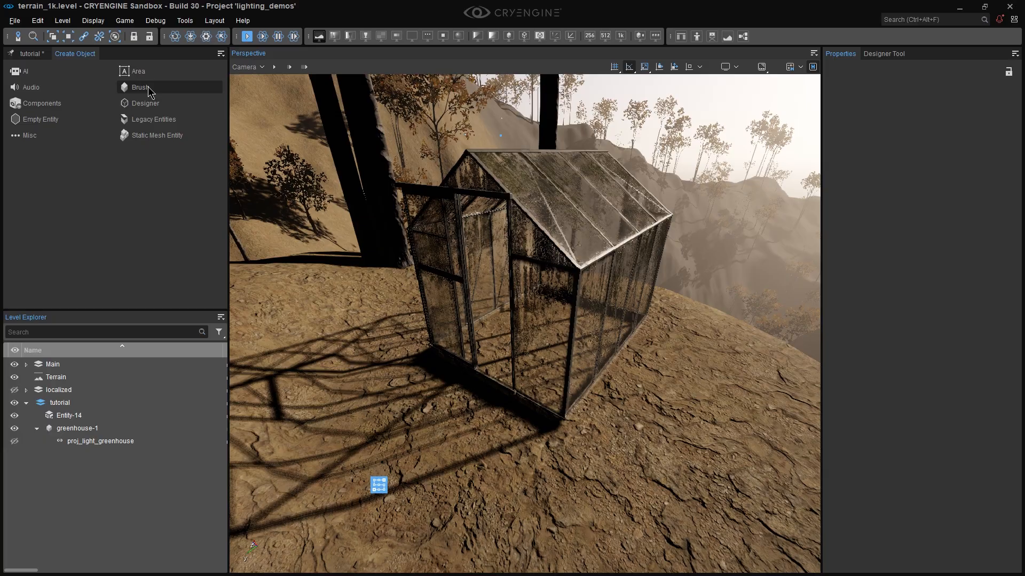
pyautogui.click(176, 95)
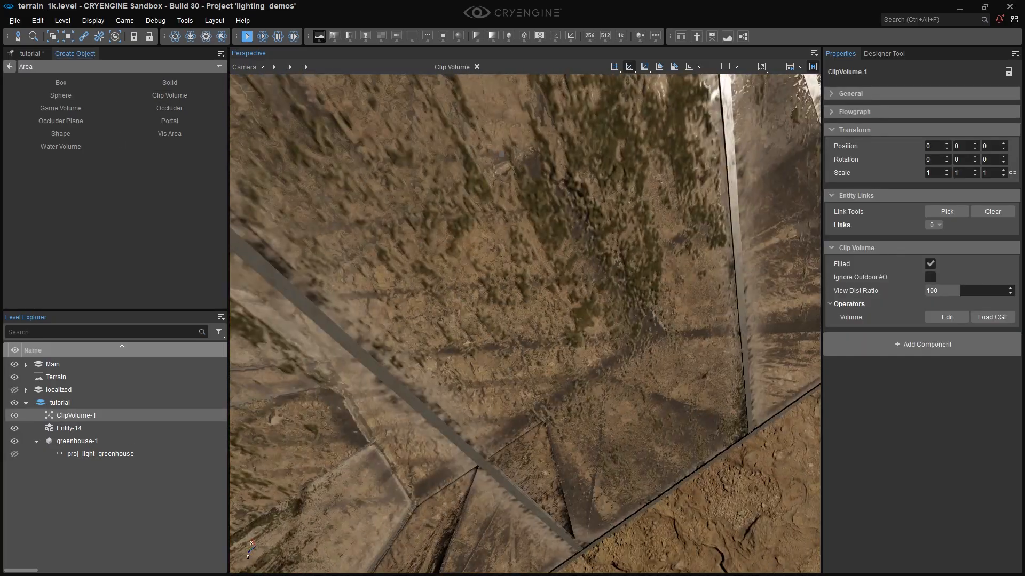
pyautogui.moveTo(501, 155); pyautogui.dragTo(422, 235, button='right')
pyautogui.moveTo(675, 134); pyautogui.dragTo(293, 456)
pyautogui.press('s')
pyautogui.moveTo(294, 456); pyautogui.dragTo(288, 381, button='right')
pyautogui.click(476, 67)
pyautogui.moveTo(533, 291); pyautogui.dragTo(561, 315, button='right')
pyautogui.moveTo(592, 264); pyautogui.dragTo(596, 283, button='right')
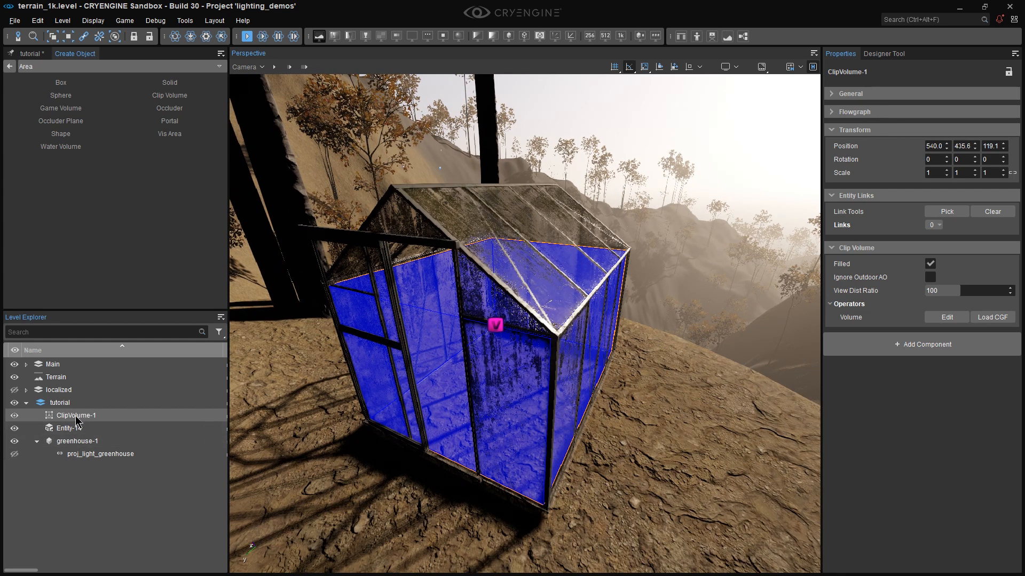
# - Rename the clip volume as ClipVolume-greenhouse
pyautogui.press('F2')
pyautogui.press('Right')
pyautogui.press('BackSpace')
pyautogui.write('greenhouse')
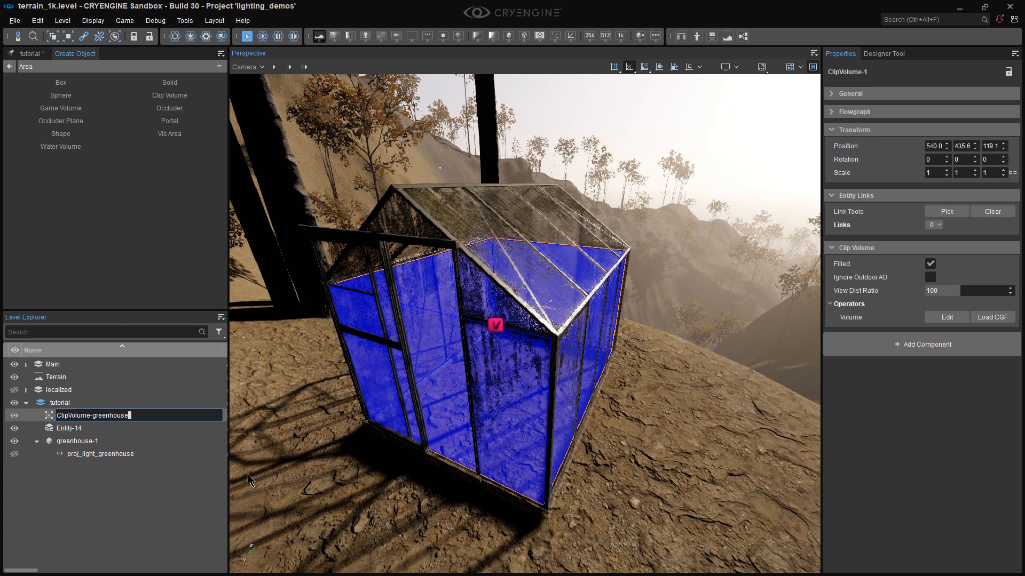
pyautogui.press('Return')
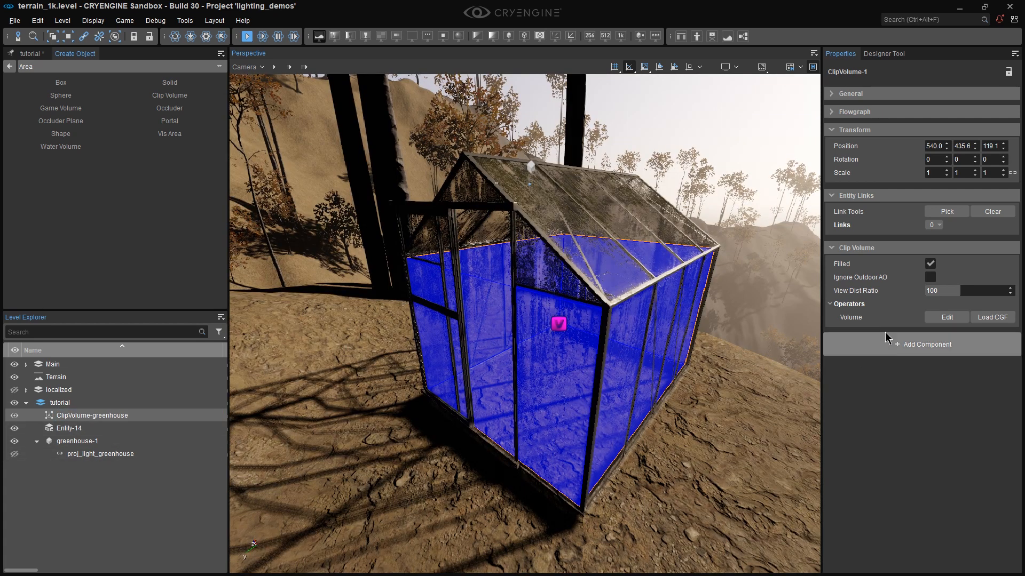
# - Add a lengthwise LoopCut through the middle of the clip volume and raise its top edge to the greenhouse's roof ridge
pyautogui.click(946, 317)
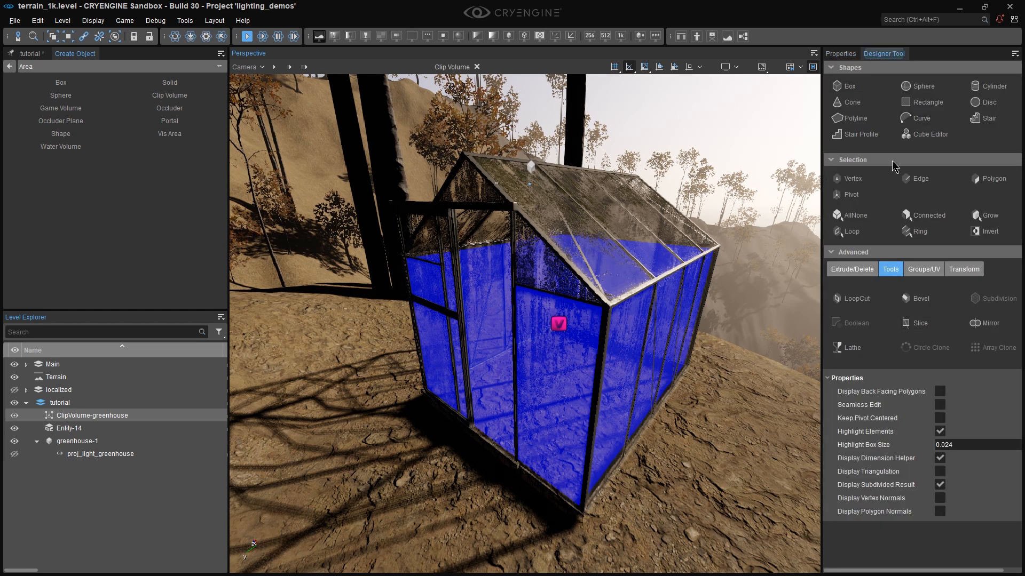
pyautogui.click(852, 299)
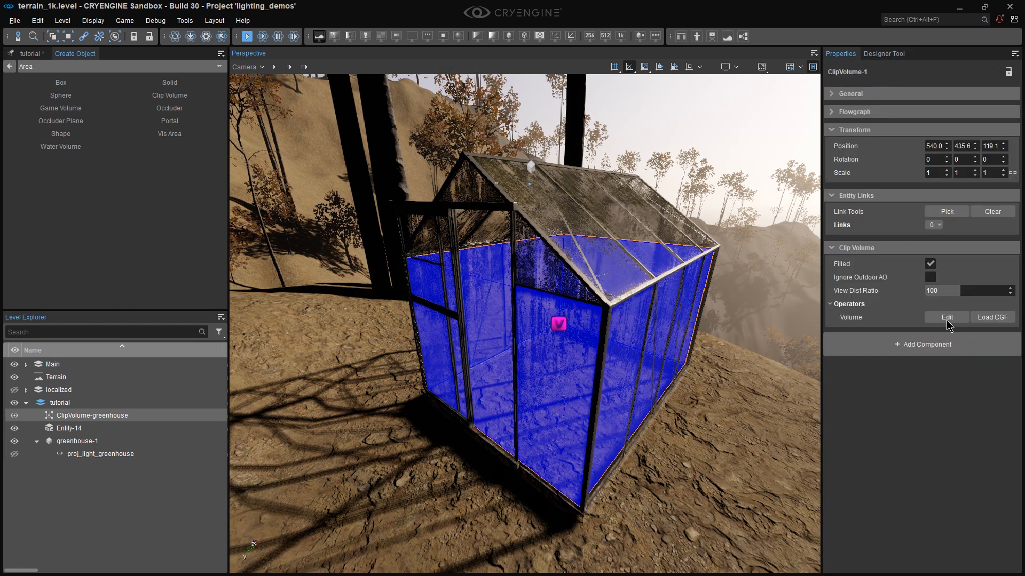
pyautogui.click(948, 319)
pyautogui.click(848, 302)
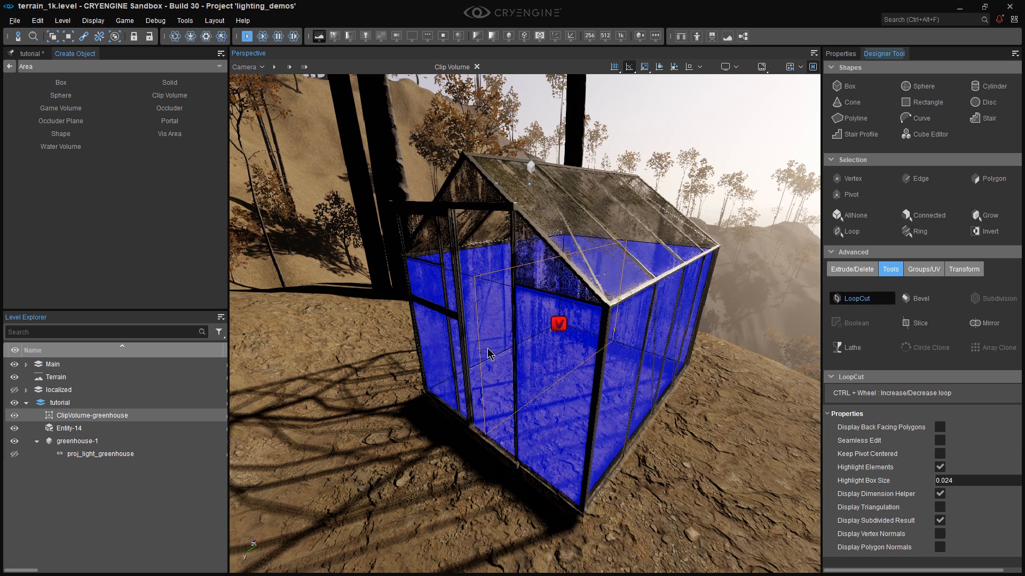
pyautogui.click(560, 252)
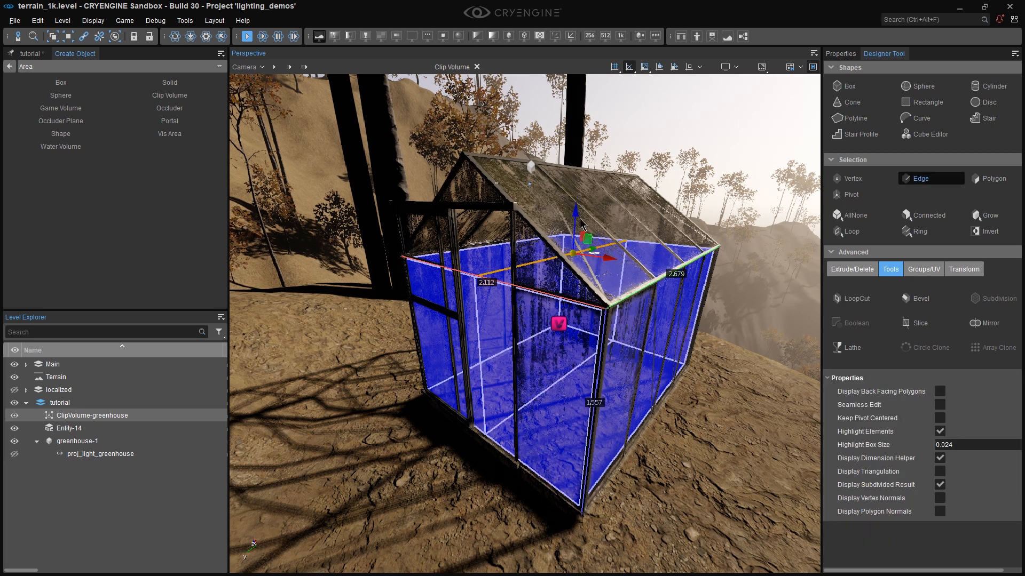
pyautogui.moveTo(575, 220); pyautogui.dragTo(555, 129)
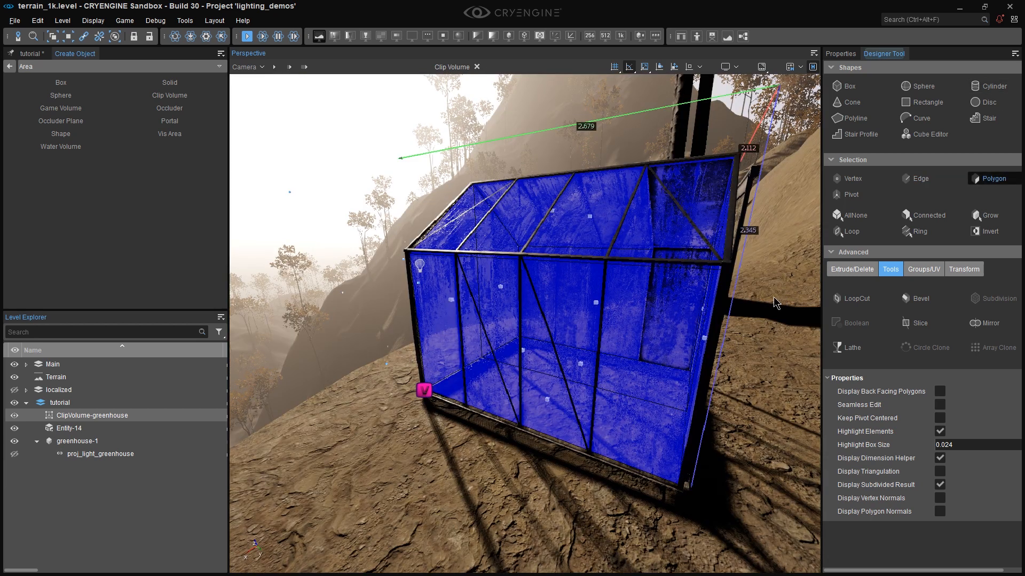
# - Move the clip volume's wall polygons slightly to fit the greenhouse walls and finish editing the volume
pyautogui.click(521, 356)
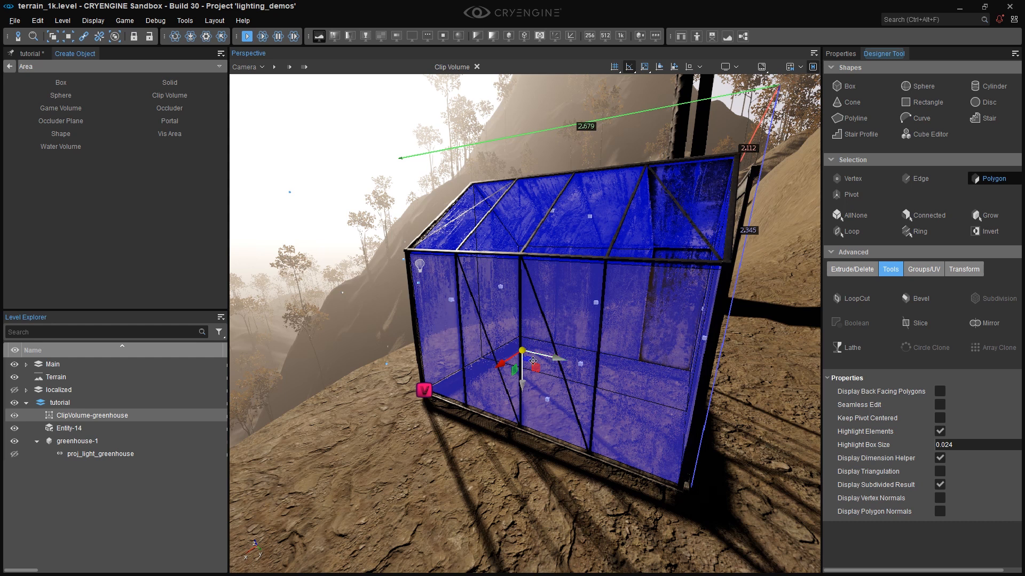
pyautogui.moveTo(499, 364)
pyautogui.mouseDown()
pyautogui.moveTo(516, 371)
pyautogui.moveTo(505, 378)
pyautogui.mouseUp()
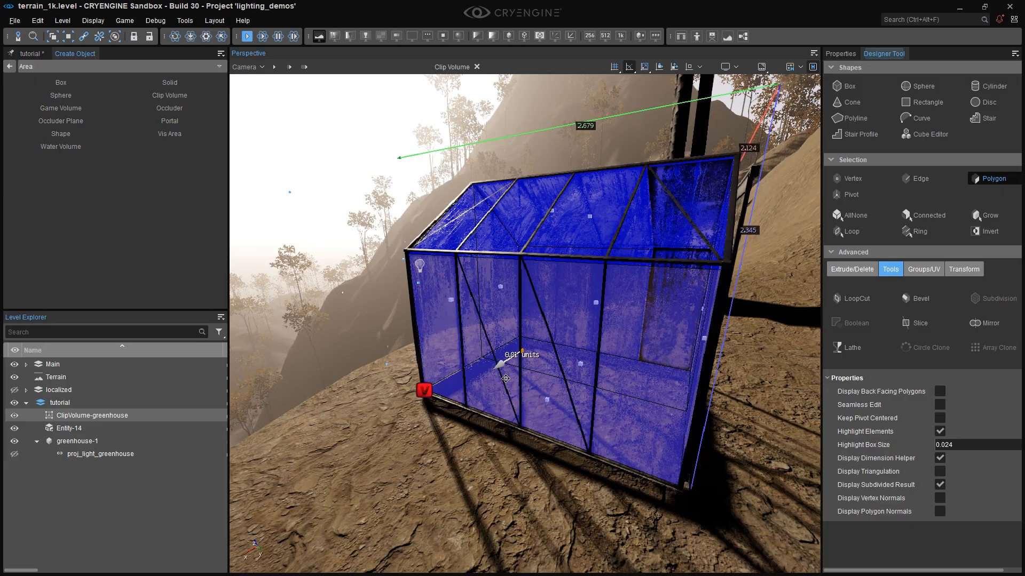
pyautogui.keyDown('alt'); pyautogui.moveTo(546, 371); pyautogui.dragTo(312, 363, button='middle'); pyautogui.keyUp('alt')
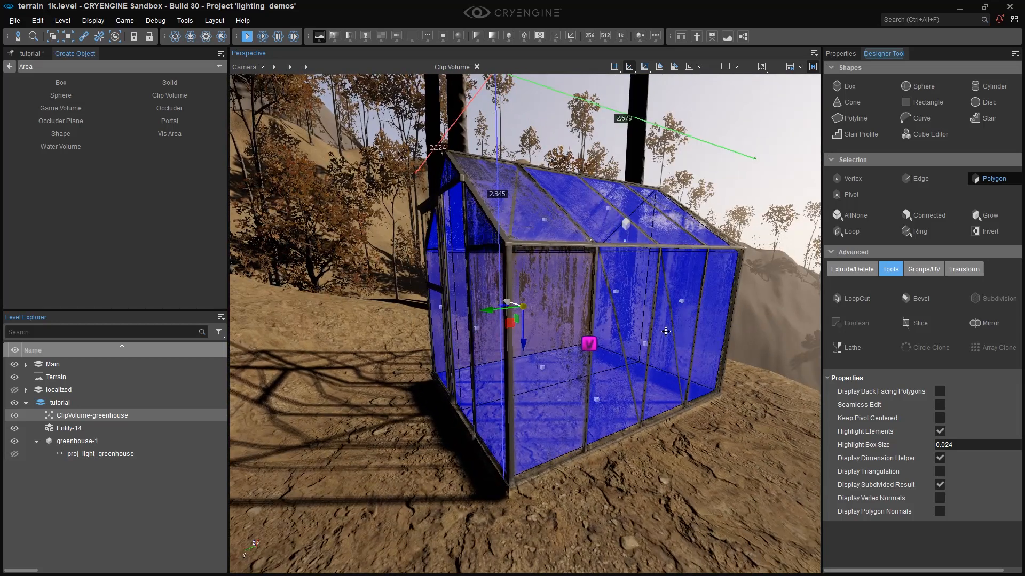
pyautogui.click(646, 340)
pyautogui.moveTo(685, 353); pyautogui.dragTo(694, 359)
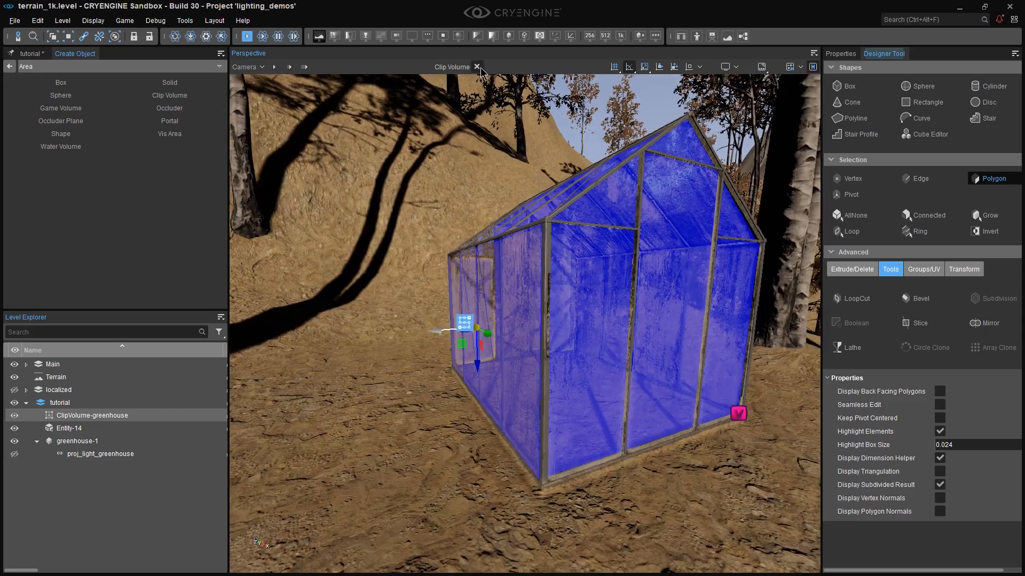
pyautogui.click(479, 68)
# - Turn off the Filled display of the greenhouse clip volume
pyautogui.moveTo(496, 224); pyautogui.dragTo(715, 224, button='right')
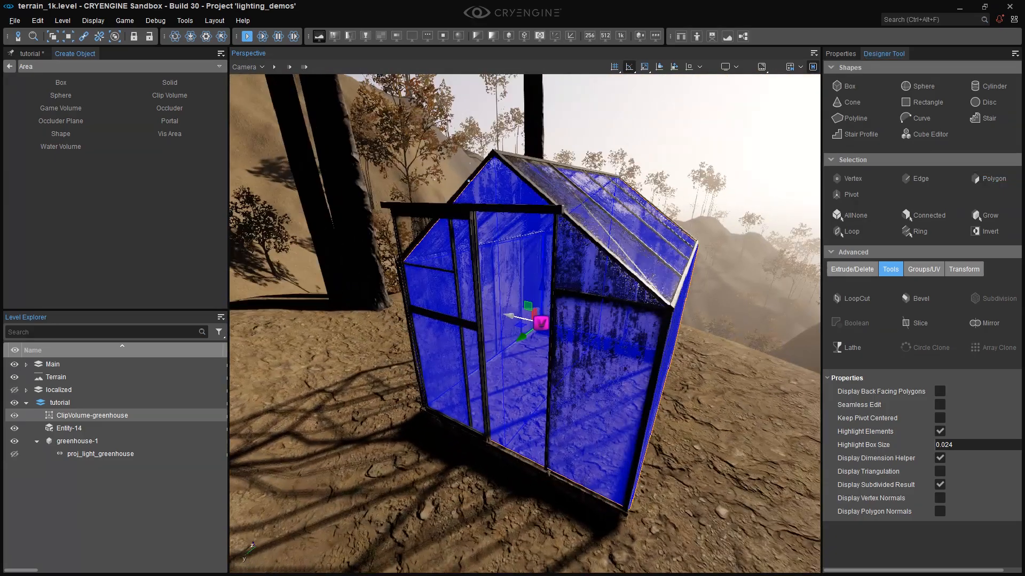
pyautogui.moveTo(525, 323); pyautogui.dragTo(554, 308, button='right')
pyautogui.click(840, 53)
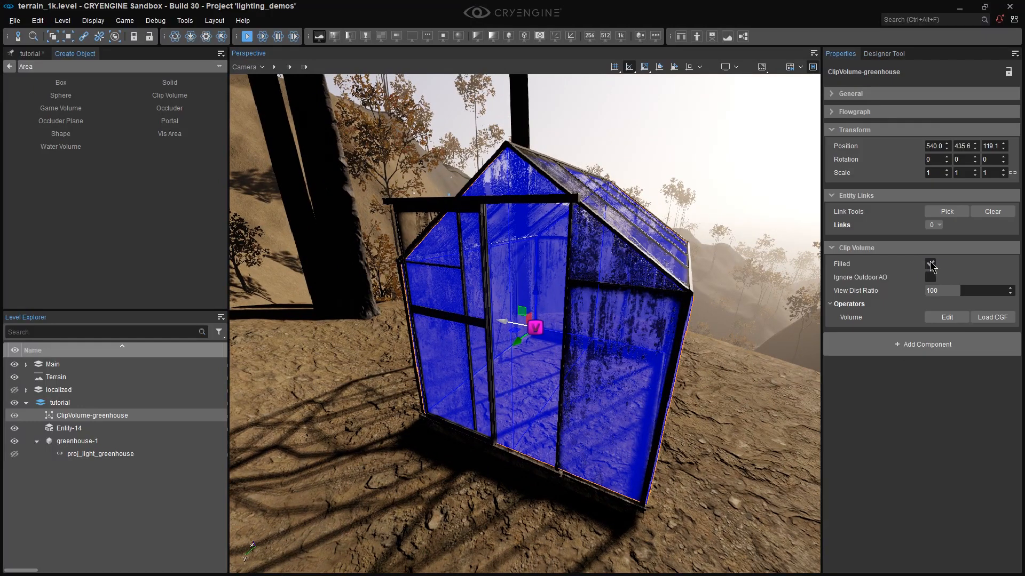
pyautogui.click(930, 264)
pyautogui.moveTo(789, 311); pyautogui.dragTo(744, 317, button='right')
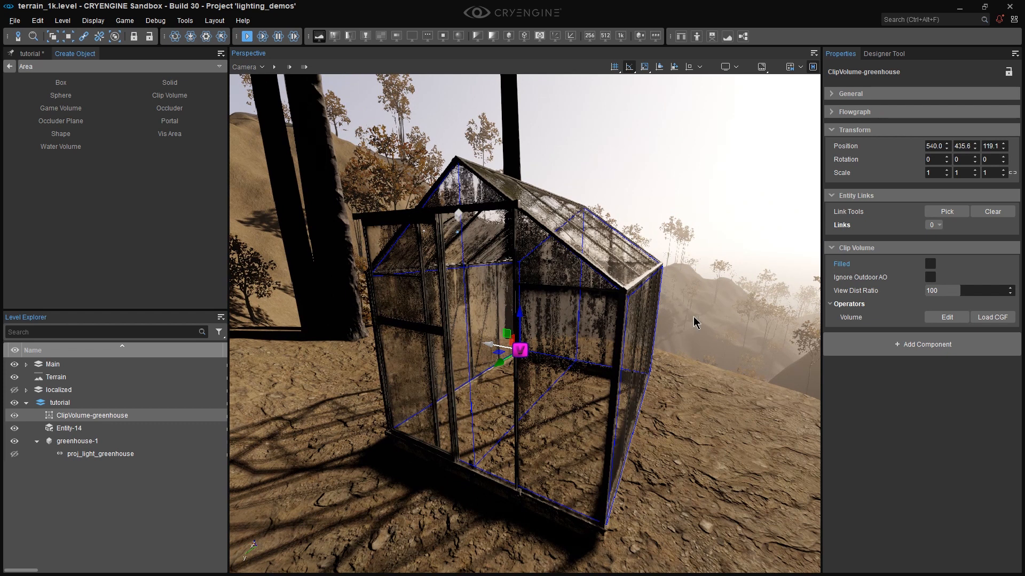
# - Rename the Entity-14 fog volume as fog_around_greenhouse
pyautogui.click(68, 431)
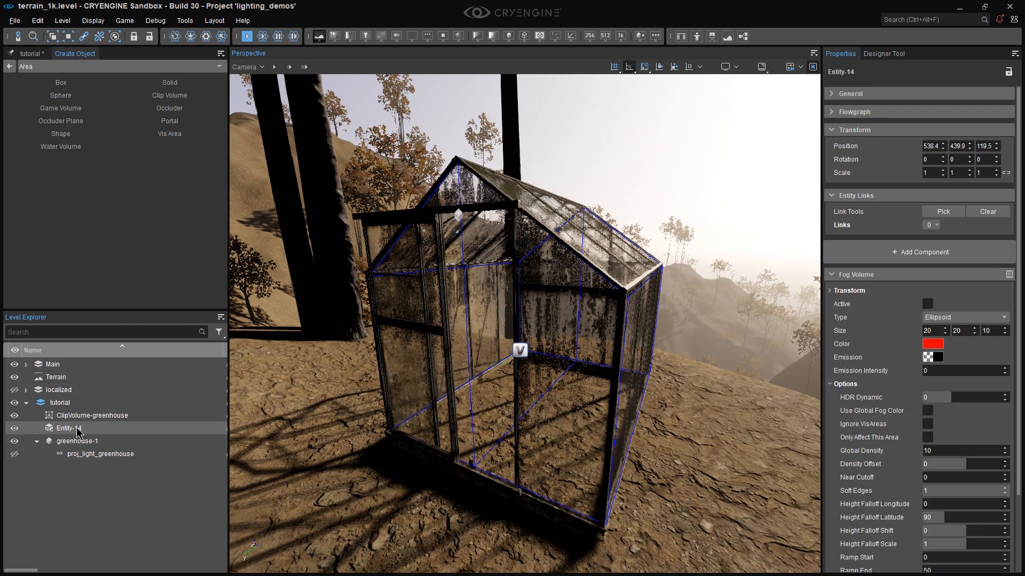
pyautogui.press('F2')
pyautogui.write('fog-greenhouse')
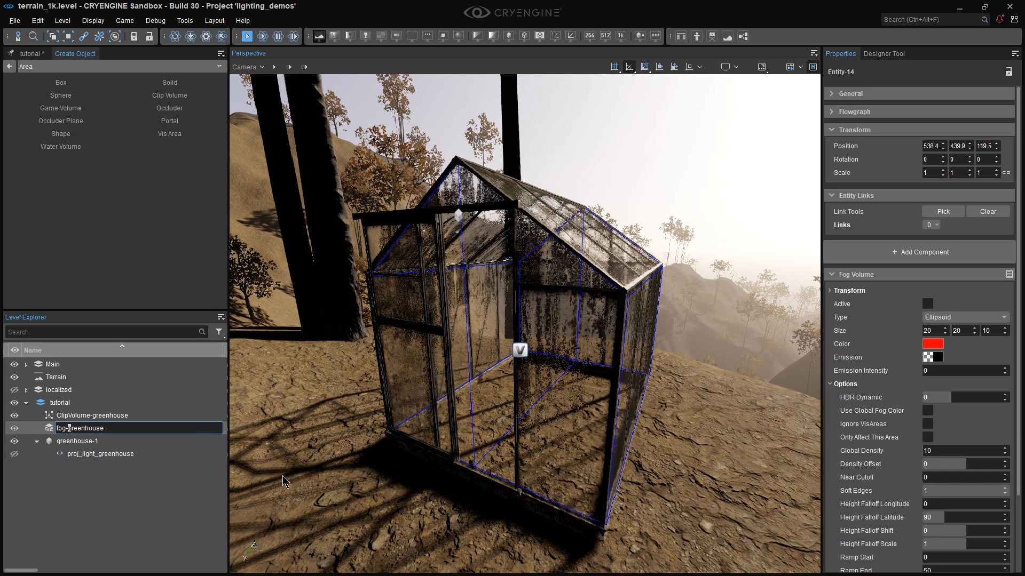
pyautogui.write('_aroun')
pyautogui.write('d_')
pyautogui.press('Return')
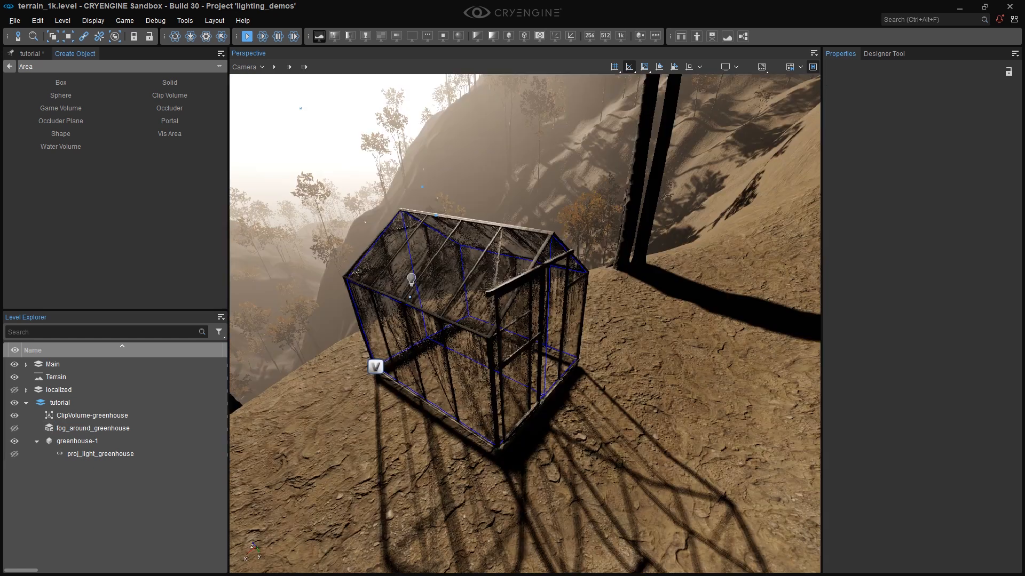
# - Unhide fog_around_greenhouse and test moving it into the greenhouse's clip volume and back out
pyautogui.click(51, 429)
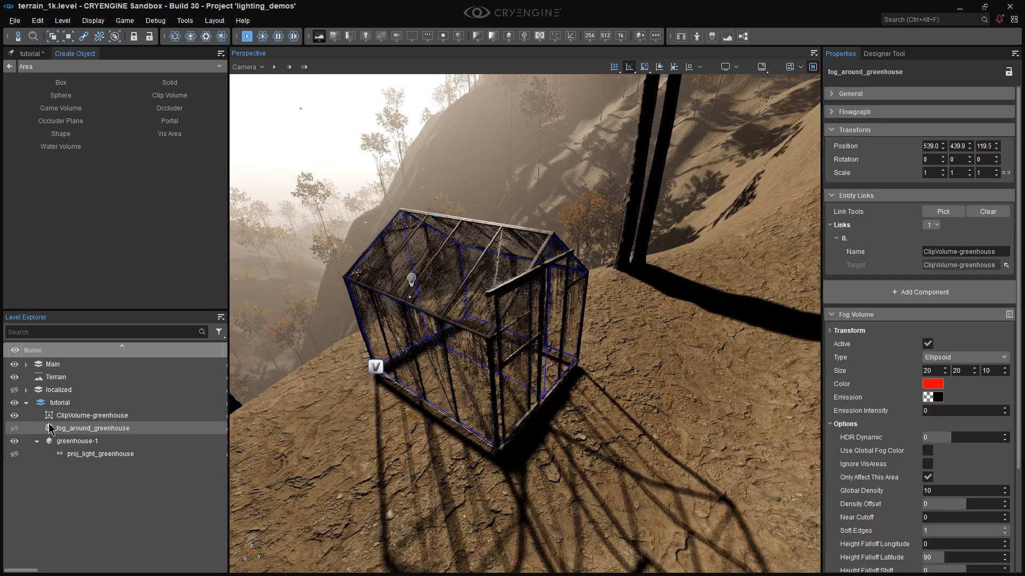
pyautogui.click(15, 429)
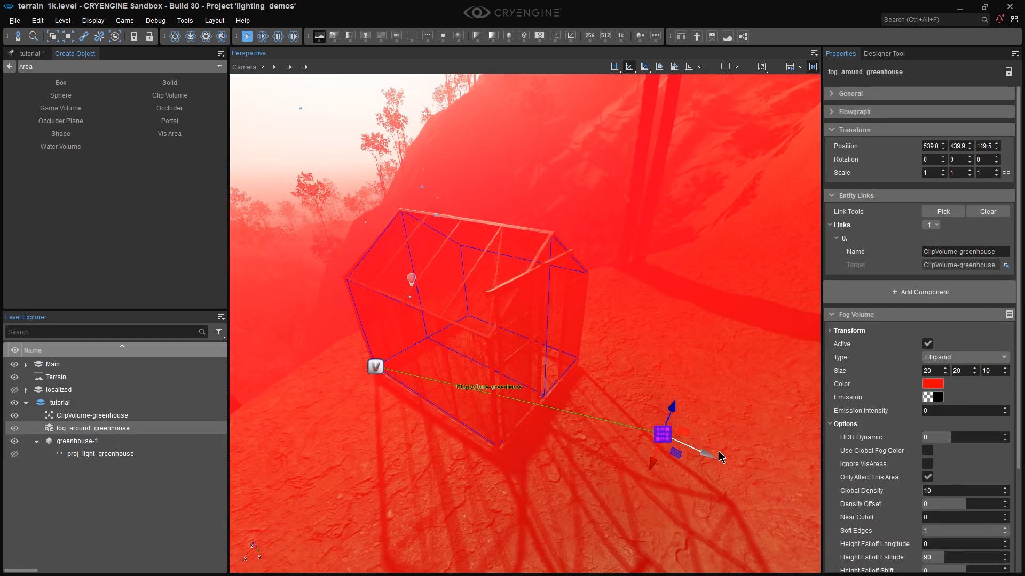
pyautogui.moveTo(706, 453); pyautogui.dragTo(509, 387)
pyautogui.keyDown('alt'); pyautogui.moveTo(509, 387); pyautogui.dragTo(379, 325, button='middle'); pyautogui.keyUp('alt')
pyautogui.moveTo(538, 362)
pyautogui.keyDown('alt'); pyautogui.mouseDown(button='middle')
pyautogui.moveTo(443, 389)
pyautogui.moveTo(454, 427)
pyautogui.moveTo(491, 411)
pyautogui.moveTo(537, 362)
pyautogui.moveTo(502, 377)
pyautogui.moveTo(536, 368)
pyautogui.mouseUp(button='middle'); pyautogui.keyUp('alt')
pyautogui.scroll(4, 507, 373)
pyautogui.scroll(-6, 501, 377)
pyautogui.press('d')
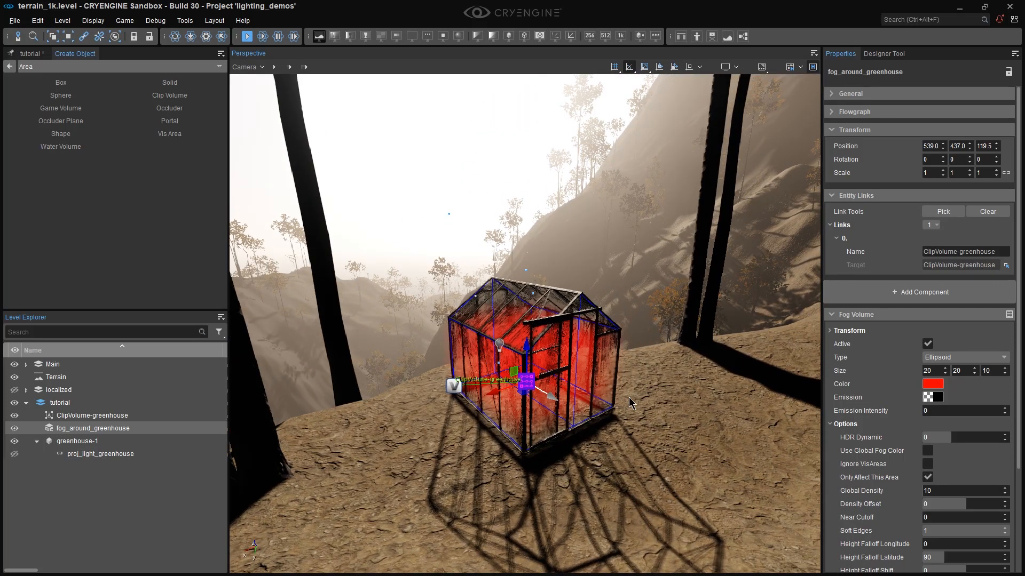
pyautogui.moveTo(541, 394); pyautogui.dragTo(676, 476)
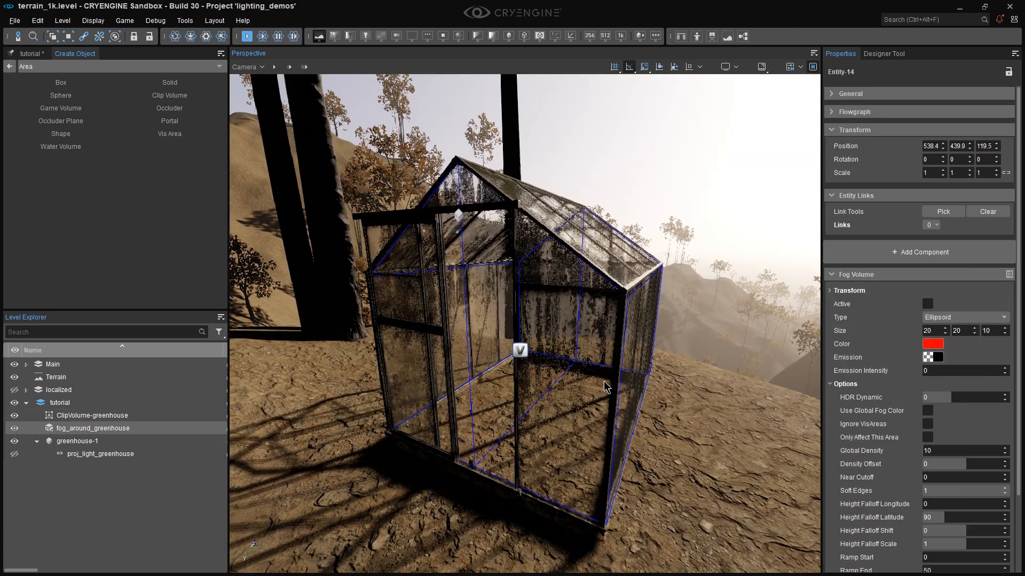
# - Link the greenhouse fog volume to ClipVolume-greenhouse and activate the fog
pyautogui.click(942, 212)
pyautogui.click(520, 350)
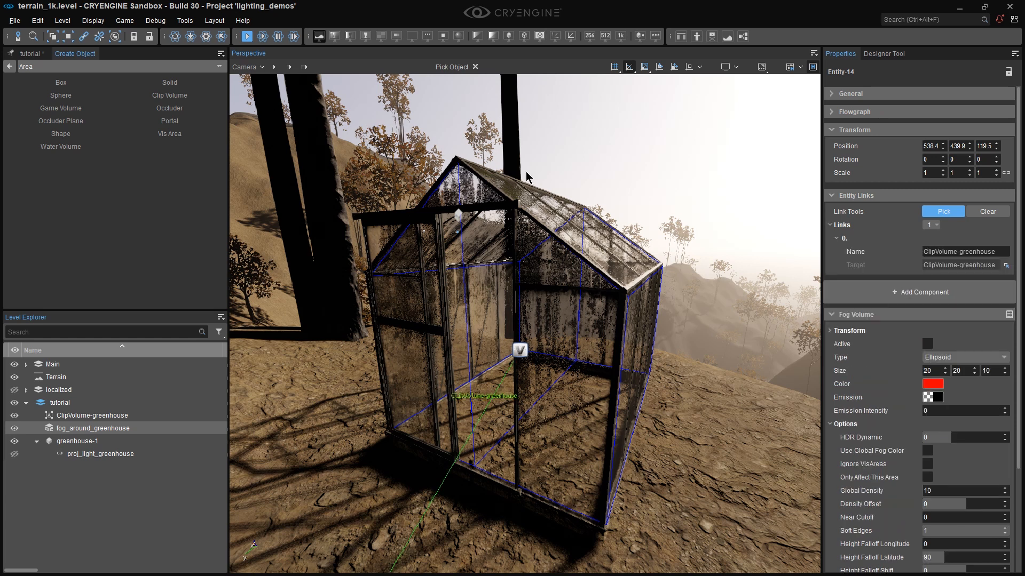
pyautogui.click(475, 67)
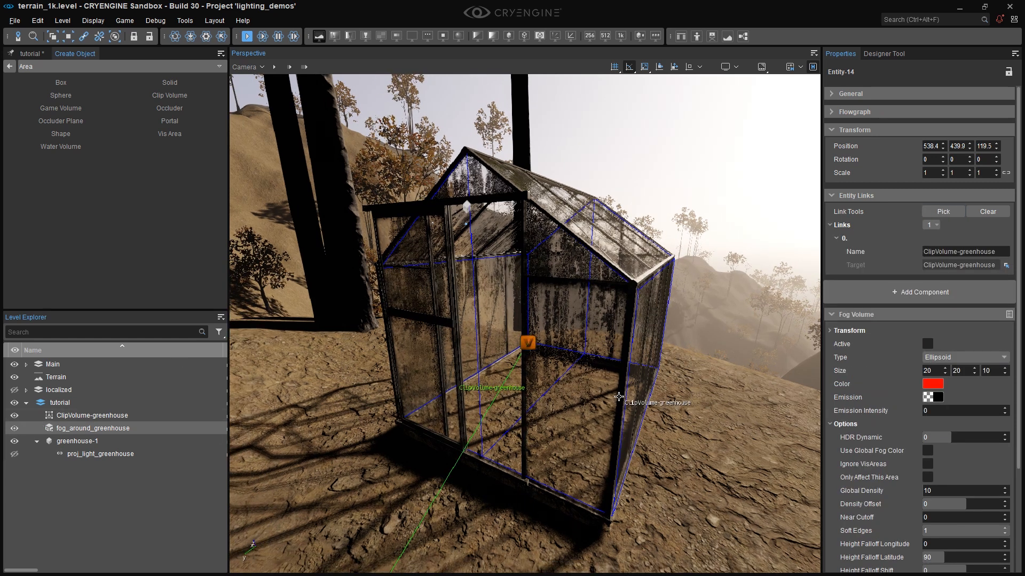
pyautogui.click(928, 344)
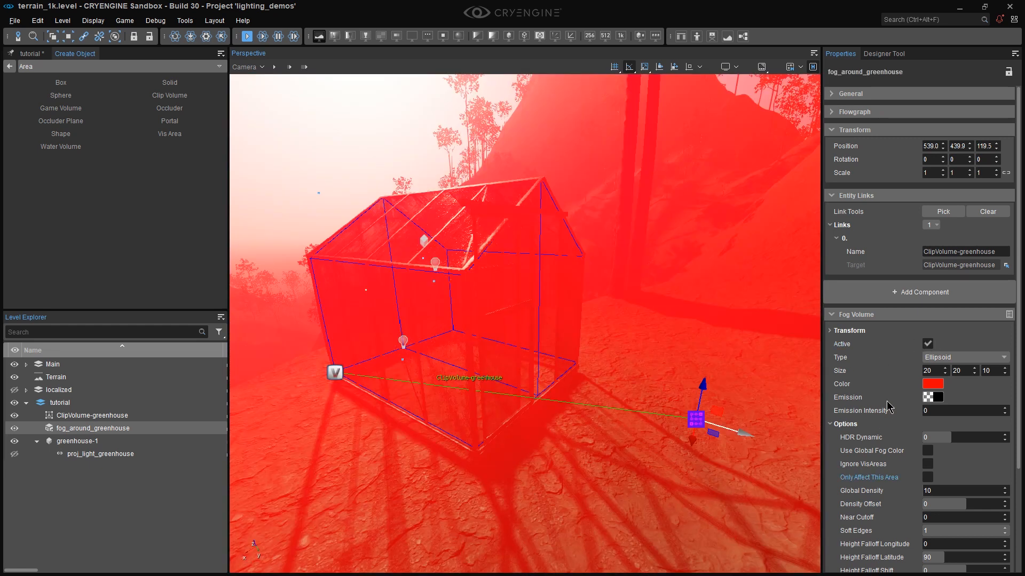
# - Enable Only Affect This Area for the greenhouse fog volume and examine the fog inside and outside the greenhouse
pyautogui.scroll(-3, 895, 415)
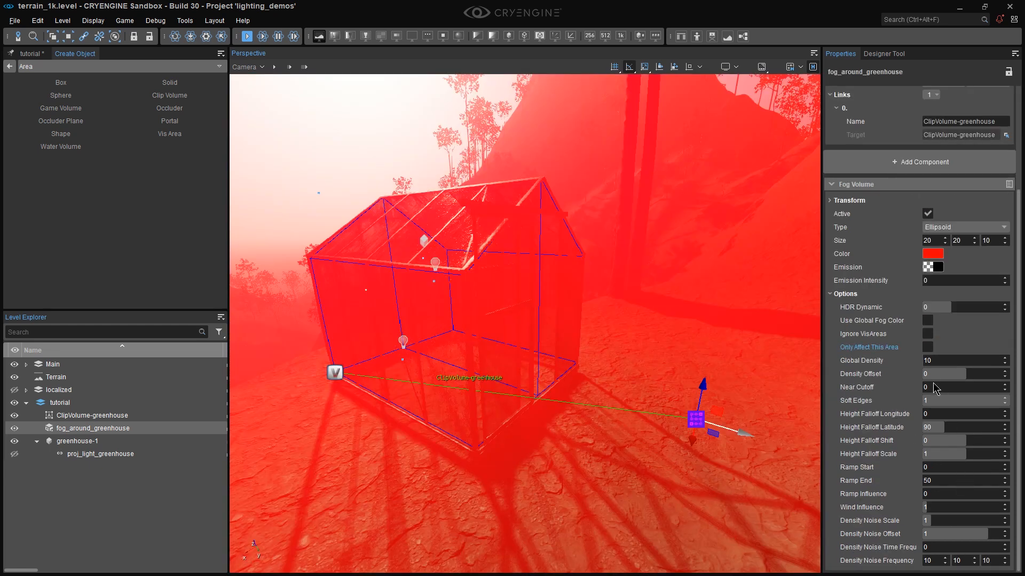
pyautogui.click(927, 348)
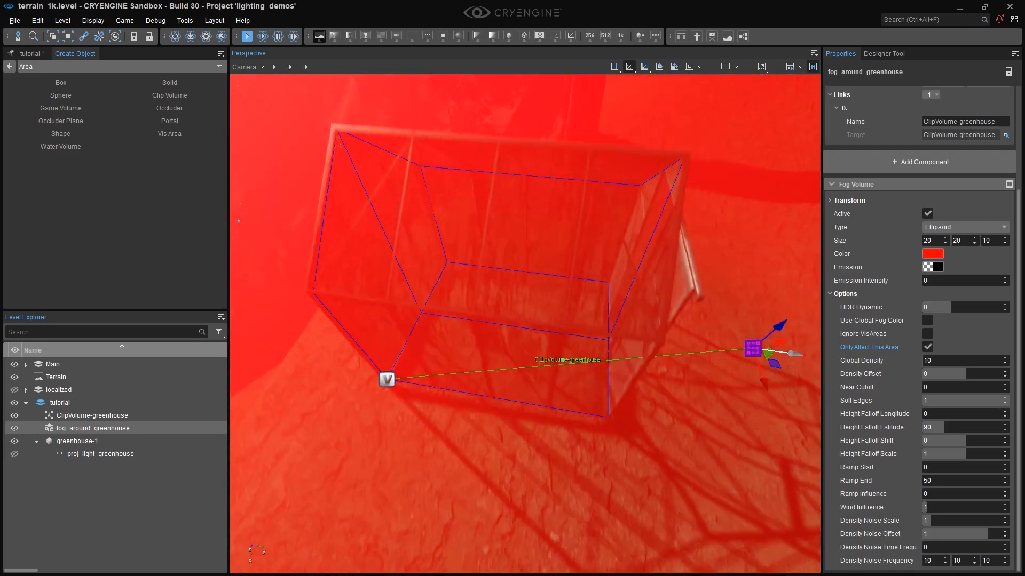
pyautogui.press('w')
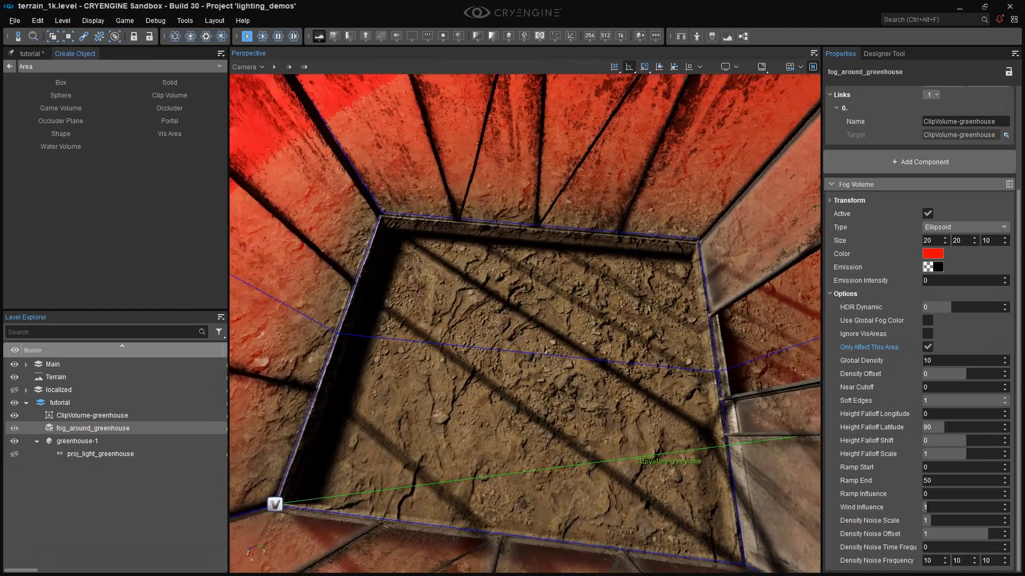
pyautogui.moveTo(525, 323); pyautogui.dragTo(371, 290, button='right')
pyautogui.press('s')
pyautogui.press('w')
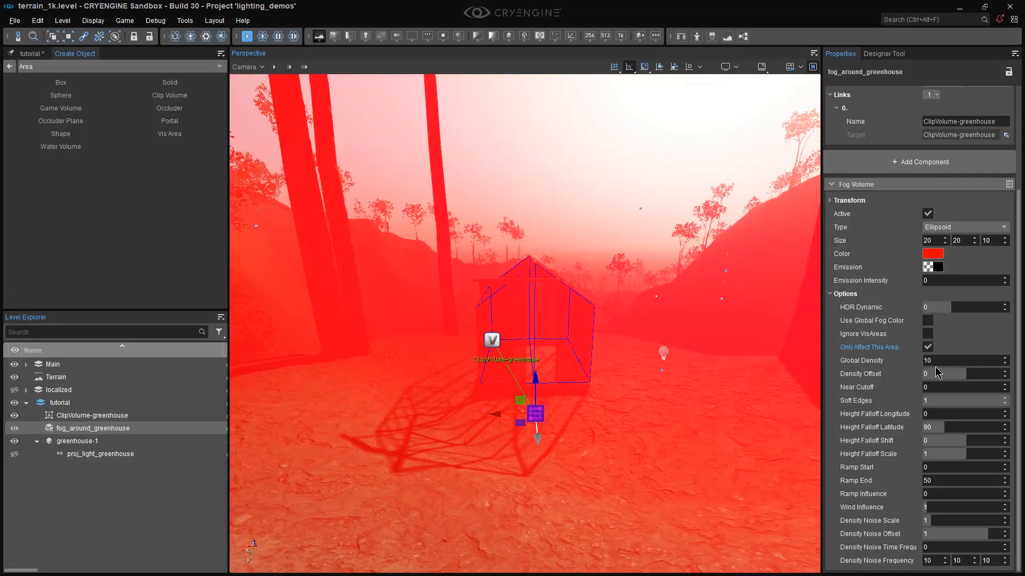
pyautogui.click(928, 214)
pyautogui.click(928, 214)
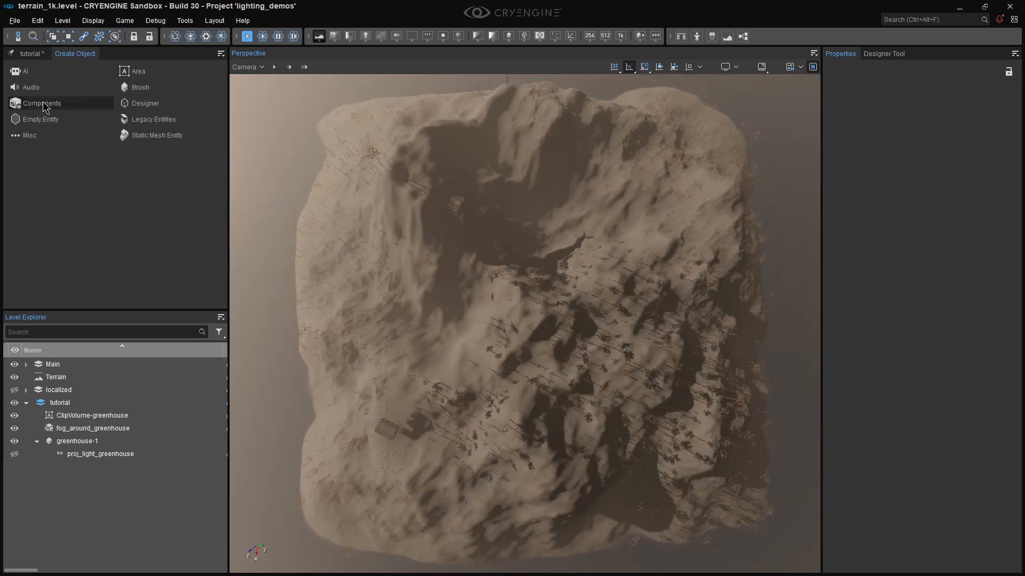
# - Place a Fog Volume component near the middle of the terrain and rename it fog_global
pyautogui.click(43, 101)
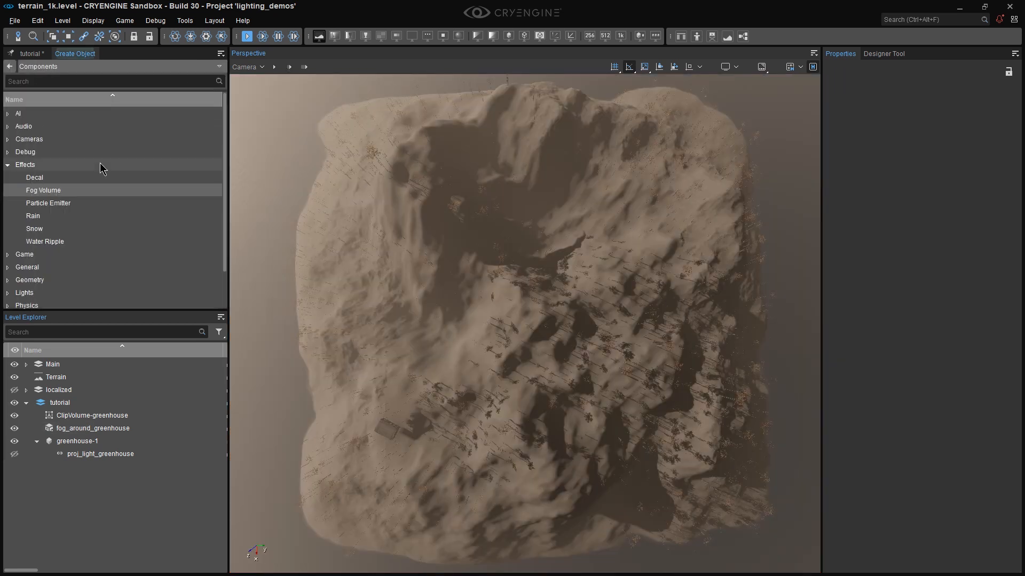
pyautogui.moveTo(44, 190); pyautogui.dragTo(543, 310)
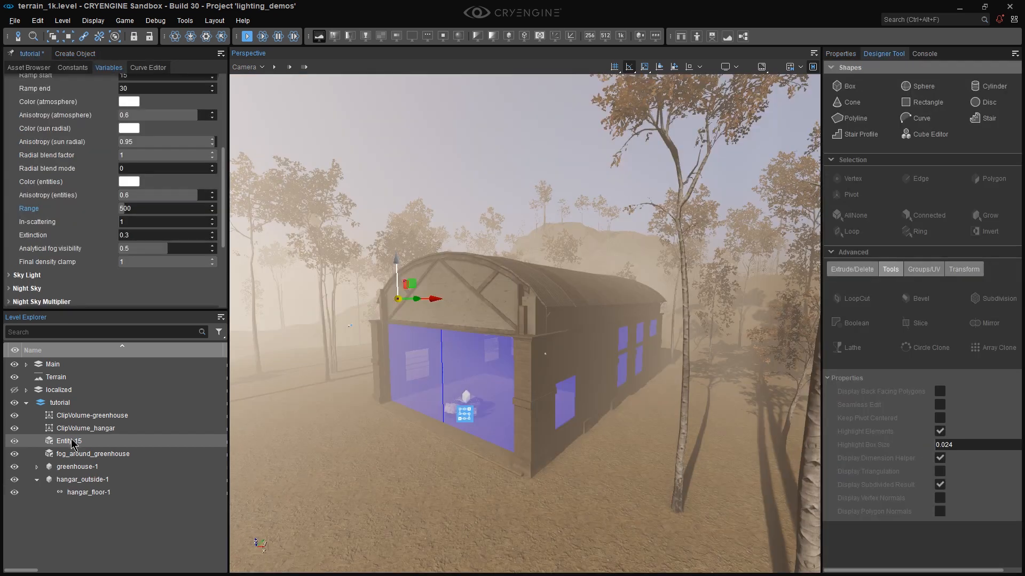
pyautogui.click(70, 442)
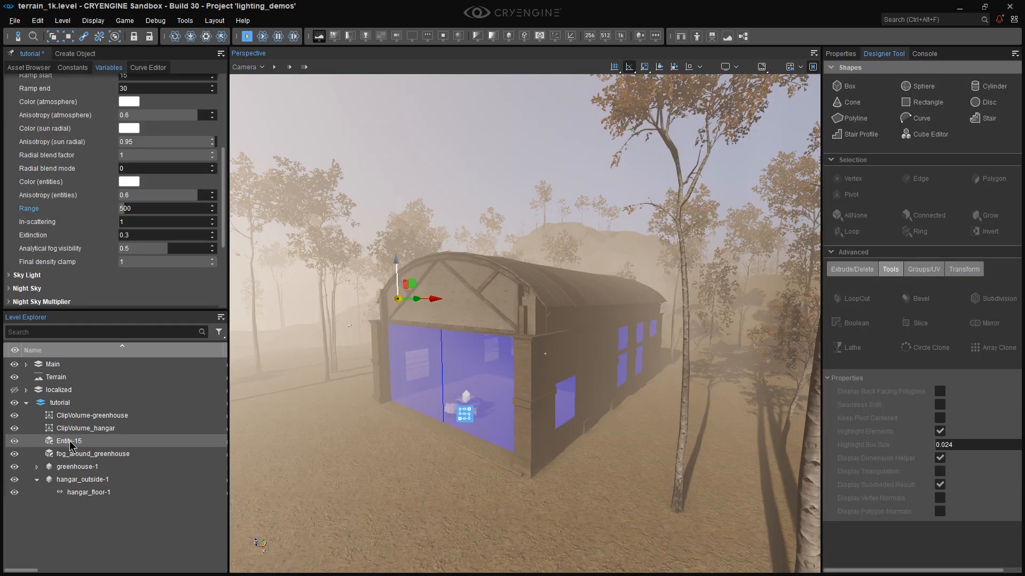
pyautogui.write('fog_global')
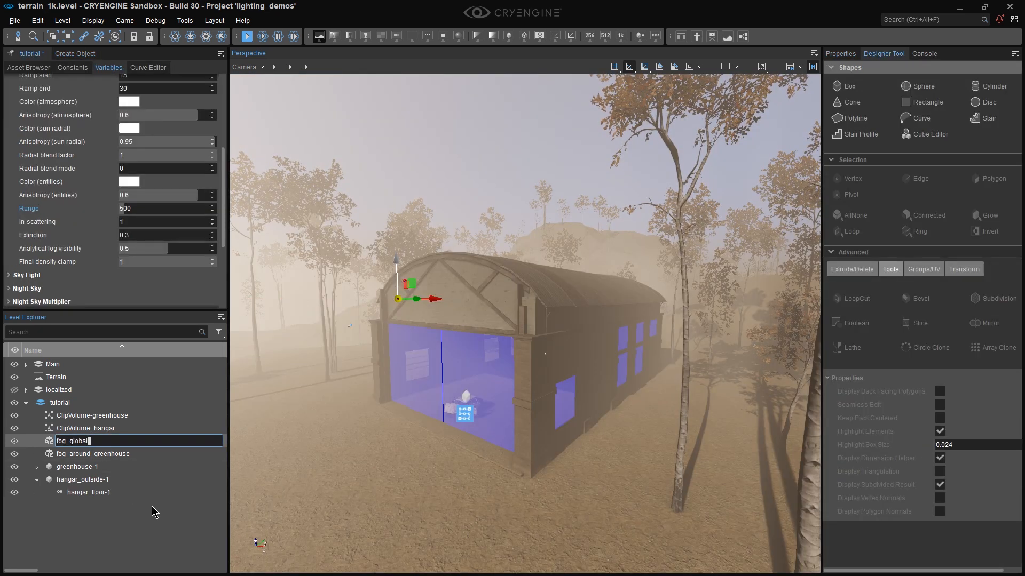
pyautogui.press('Return')
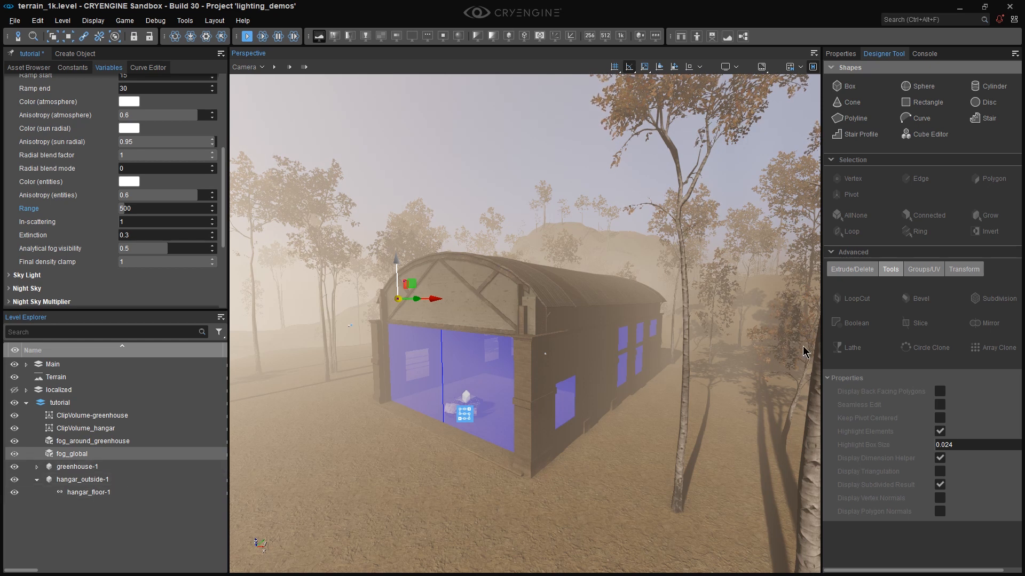
# - Link the fog_global volume to ClipVolume_hangar
pyautogui.click(840, 54)
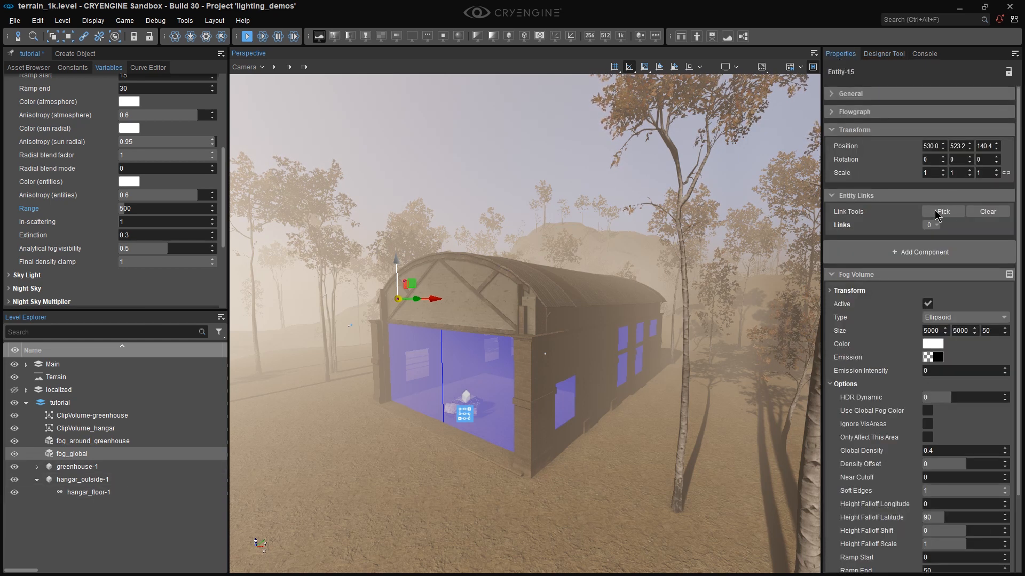
pyautogui.click(937, 211)
pyautogui.press('w')
pyautogui.moveTo(538, 369)
pyautogui.mouseDown(button='right')
pyautogui.moveTo(577, 370)
pyautogui.moveTo(560, 363)
pyautogui.moveTo(533, 375)
pyautogui.mouseUp(button='right')
pyautogui.press('a')
pyautogui.click(495, 353)
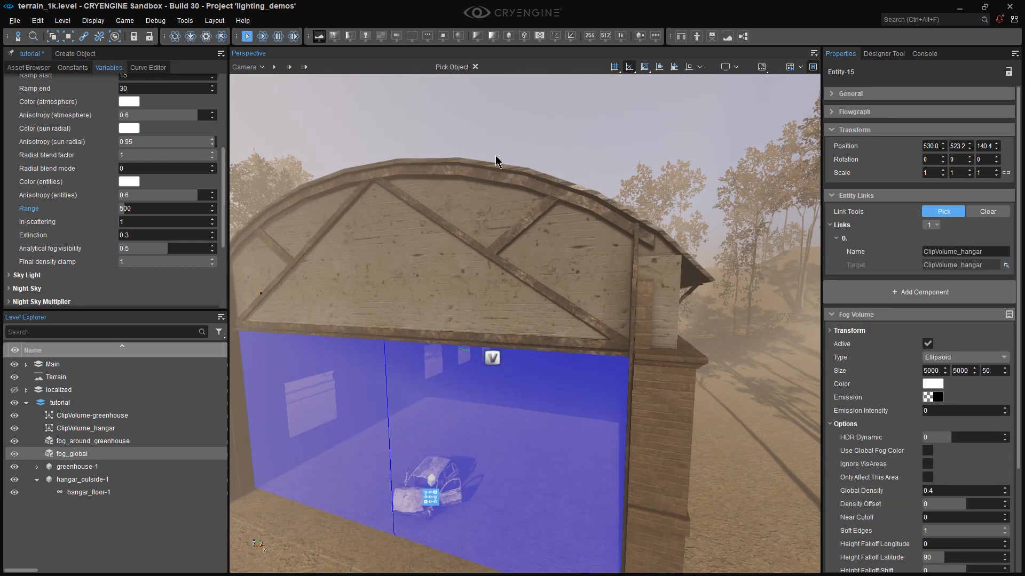
pyautogui.click(475, 67)
# - Enable Only Affect This Area for the fog_global volume and view the hangar front
pyautogui.scroll(-4, 907, 368)
pyautogui.click(927, 348)
pyautogui.moveTo(640, 315); pyautogui.dragTo(667, 325, button='right')
pyautogui.press('d')
pyautogui.press('w')
pyautogui.press('s')
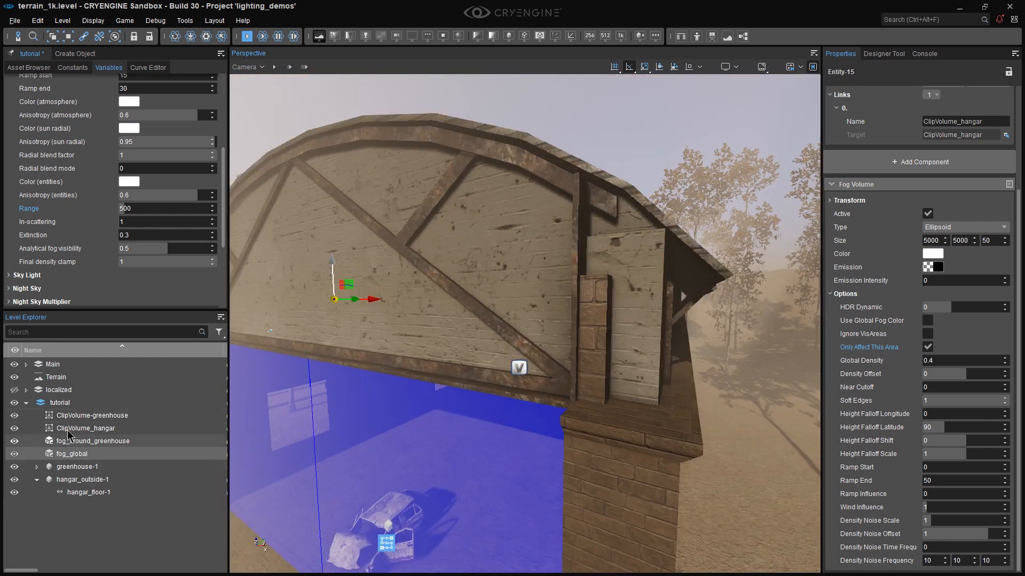
# - Turn off the Filled option of ClipVolume_hangar and examine the fog from inside the hangar
pyautogui.click(86, 429)
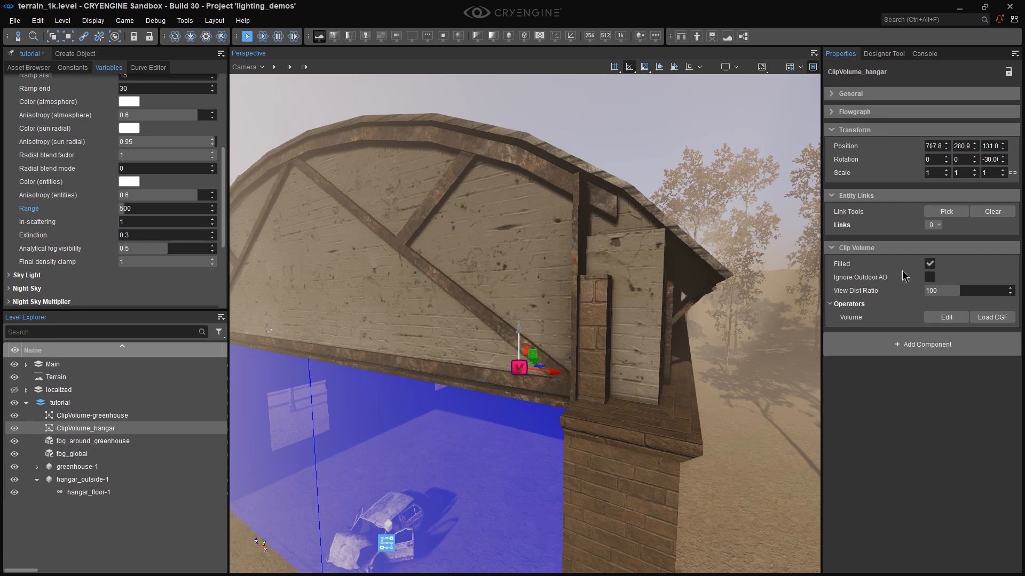
pyautogui.click(929, 264)
pyautogui.moveTo(683, 298); pyautogui.dragTo(750, 369, button='middle')
pyautogui.click(750, 369)
pyautogui.moveTo(750, 369)
pyautogui.mouseDown(button='right')
pyautogui.moveTo(731, 366)
pyautogui.moveTo(748, 367)
pyautogui.mouseUp(button='right')
pyautogui.press('w')
pyautogui.press('s')
pyautogui.press('s')
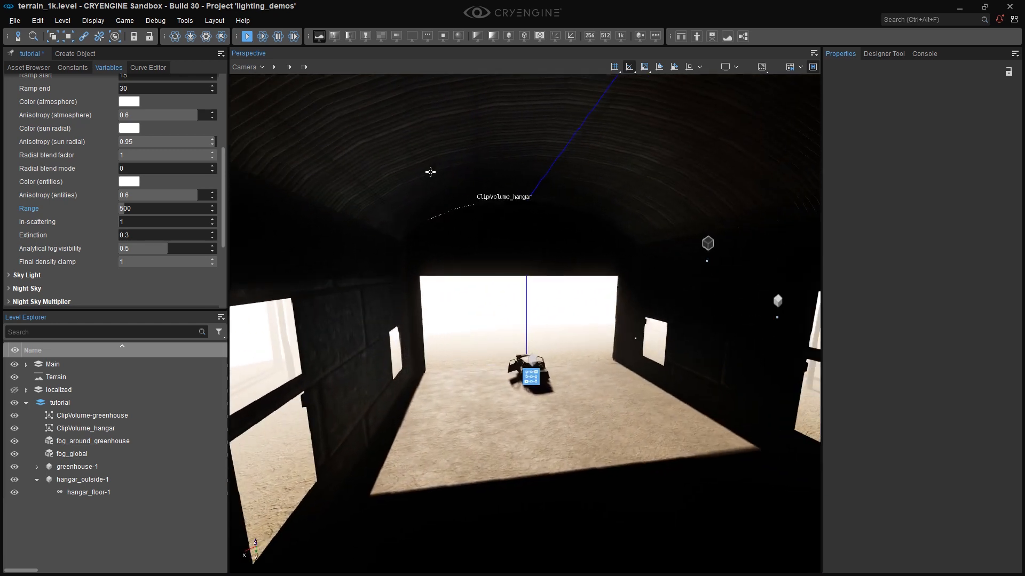
# - Return to the greenhouse, move fog_around_greenhouse inside it to about Y 437, and view the fog from several sides
pyautogui.click(273, 67)
pyautogui.press('w')
pyautogui.moveTo(406, 182); pyautogui.dragTo(454, 183, button='right')
pyautogui.press('w')
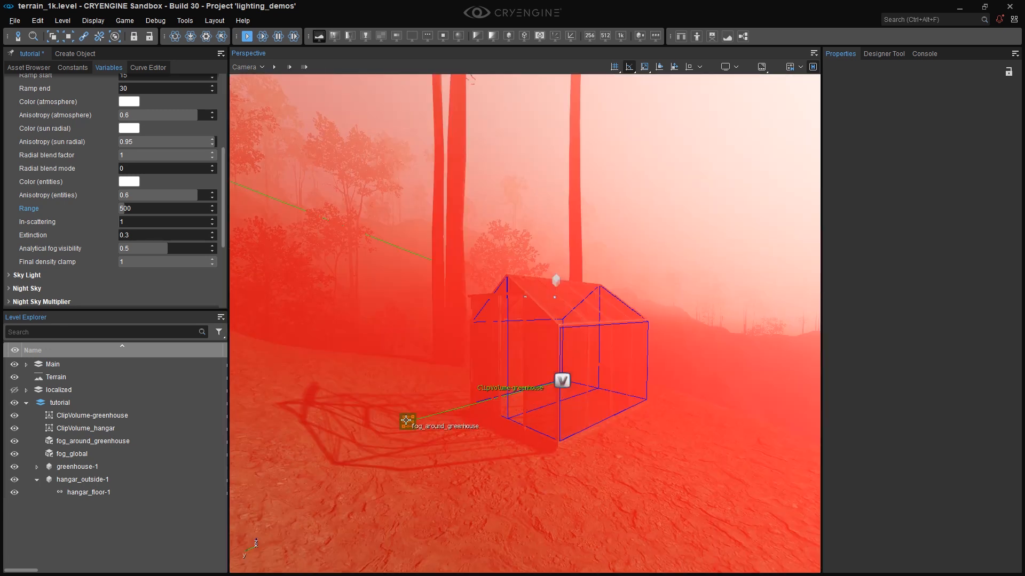
pyautogui.click(407, 421)
pyautogui.moveTo(474, 438); pyautogui.dragTo(444, 455, button='right')
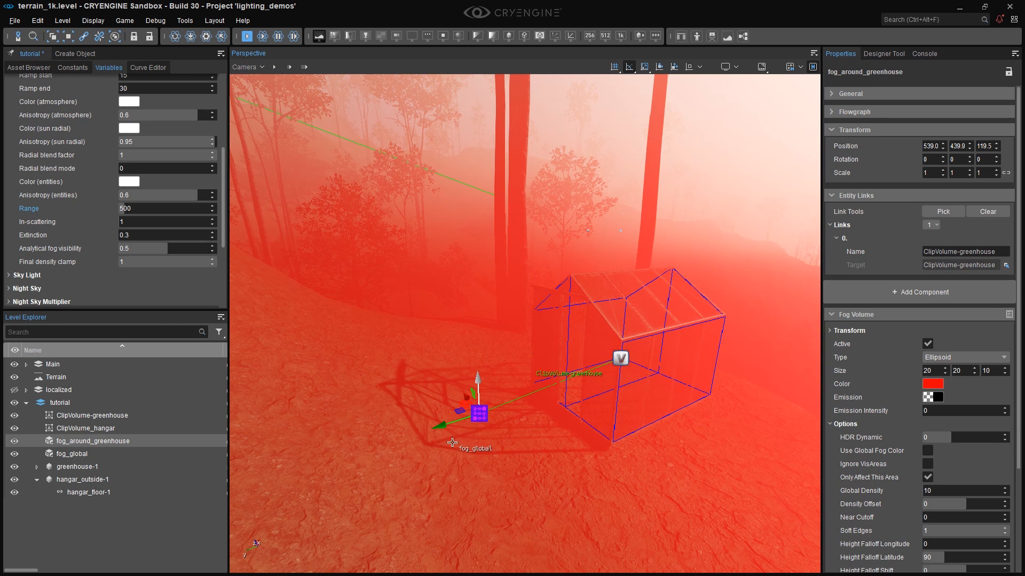
pyautogui.moveTo(441, 430); pyautogui.dragTo(604, 411)
pyautogui.keyDown('alt'); pyautogui.moveTo(635, 421); pyautogui.dragTo(704, 405, button='middle'); pyautogui.keyUp('alt')
pyautogui.press('w')
pyautogui.moveTo(637, 424); pyautogui.dragTo(710, 426, button='right')
pyautogui.press('a')
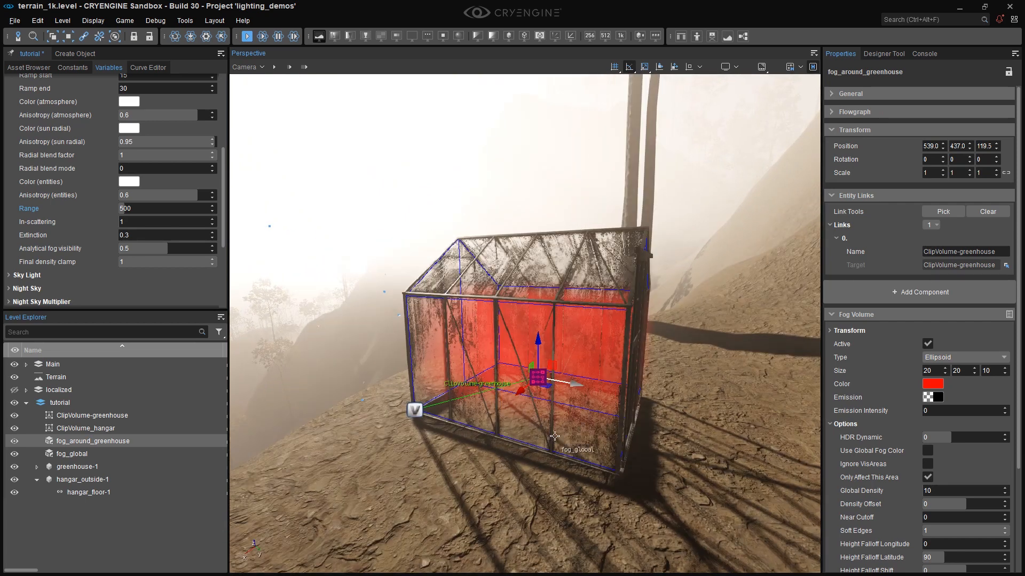
pyautogui.moveTo(415, 410); pyautogui.dragTo(475, 387, button='right')
pyautogui.moveTo(508, 421)
pyautogui.mouseDown()
pyautogui.moveTo(692, 439)
pyautogui.moveTo(520, 433)
pyautogui.mouseUp()
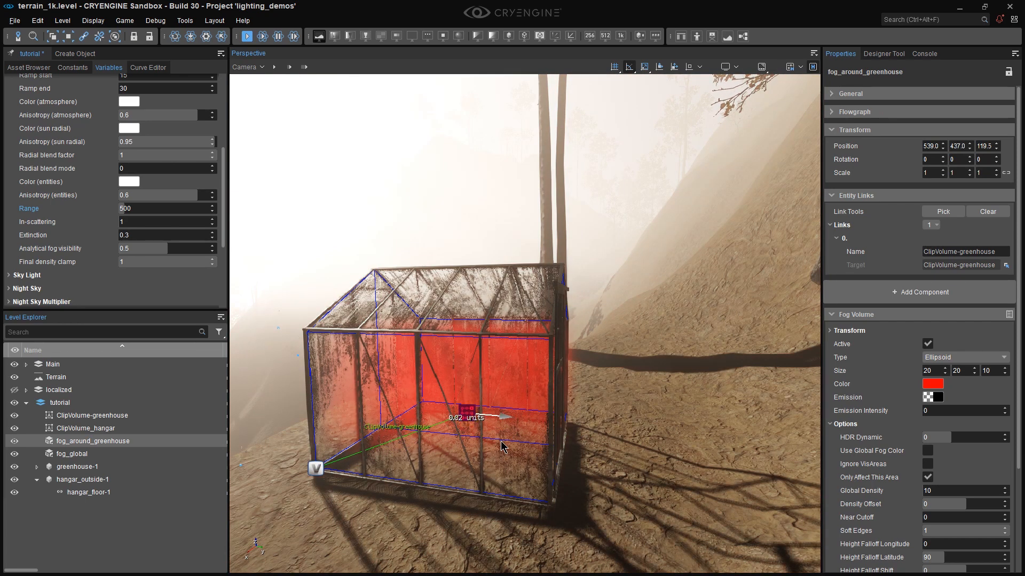
# - Turn Only Affect This Area off for the linked greenhouse fog volume to compare the fog, and turn it back on
pyautogui.click(928, 477)
pyautogui.press('s')
pyautogui.moveTo(763, 440); pyautogui.dragTo(735, 445, button='right')
pyautogui.click(929, 477)
pyautogui.press('w')
pyautogui.scroll(-3, 736, 445)
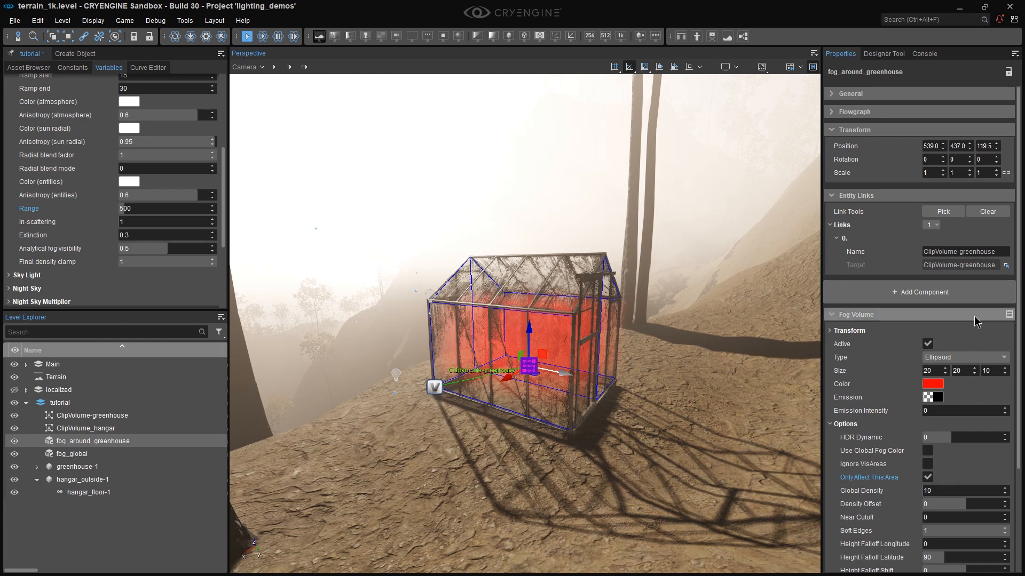
# - Clear the greenhouse fog volume's clip volume link and compare the fog with Only Affect This Area off and on again
pyautogui.click(988, 212)
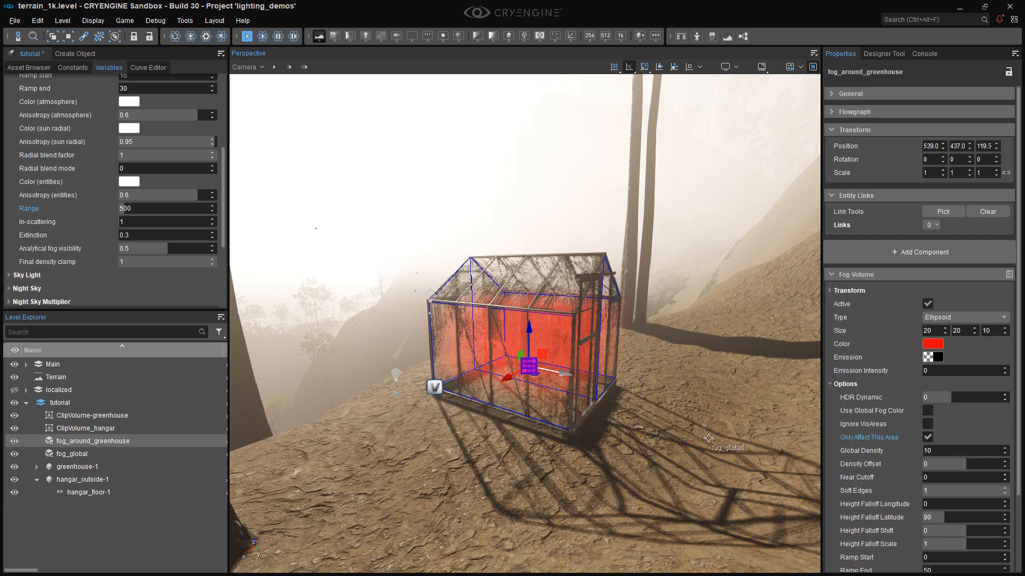
pyautogui.click(928, 438)
pyautogui.click(928, 437)
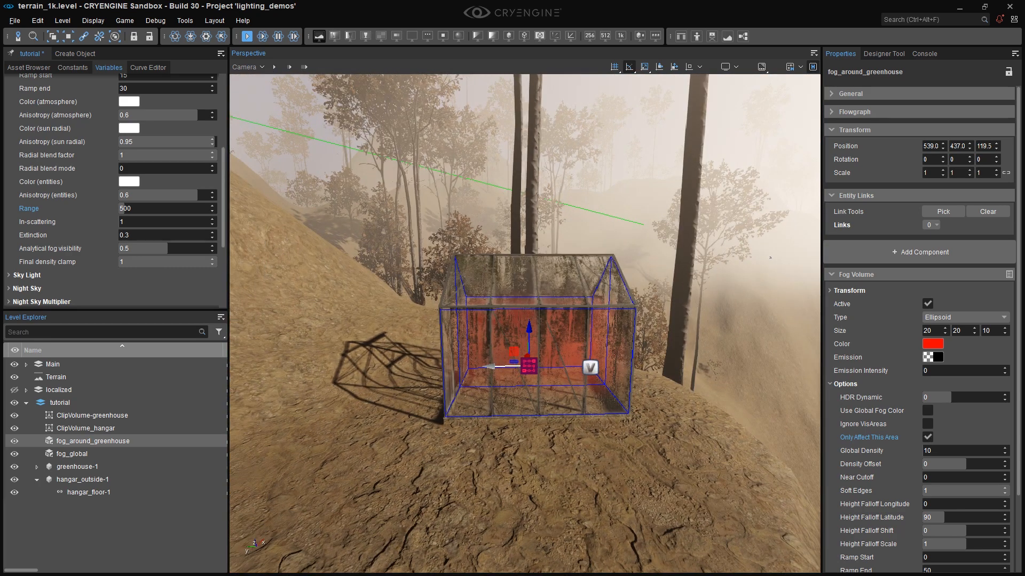
pyautogui.keyDown('alt'); pyautogui.moveTo(523, 320); pyautogui.dragTo(715, 331, button='middle'); pyautogui.keyUp('alt')
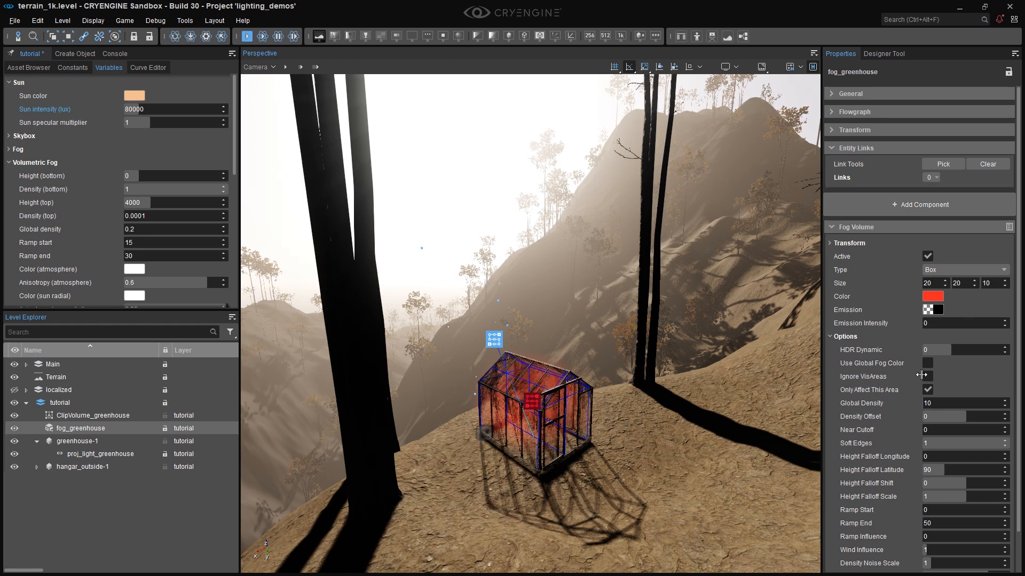
# - Set the sun intensity to 2000 lux and view the darkened greenhouse
pyautogui.click(181, 109)
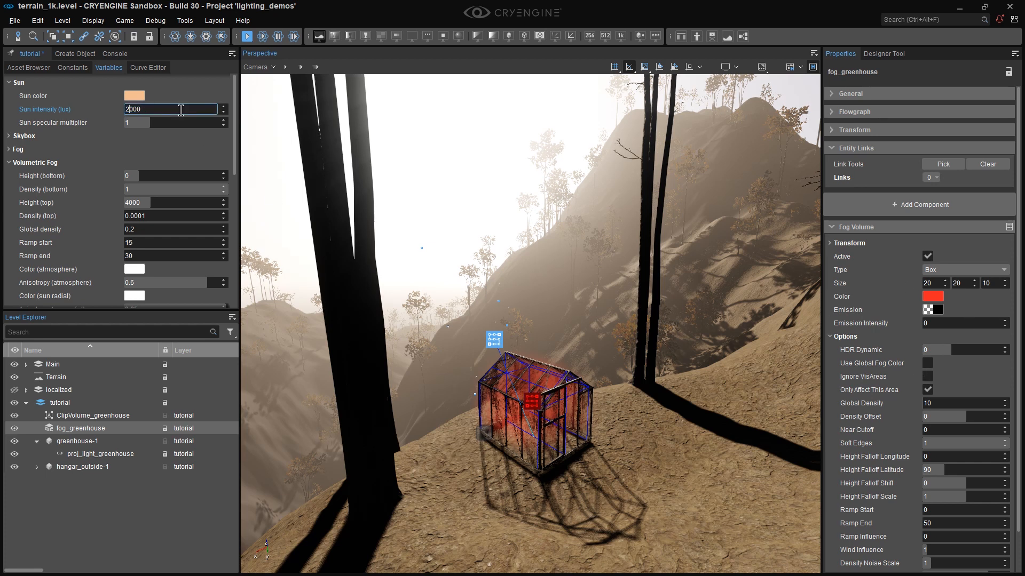
pyautogui.press('Return')
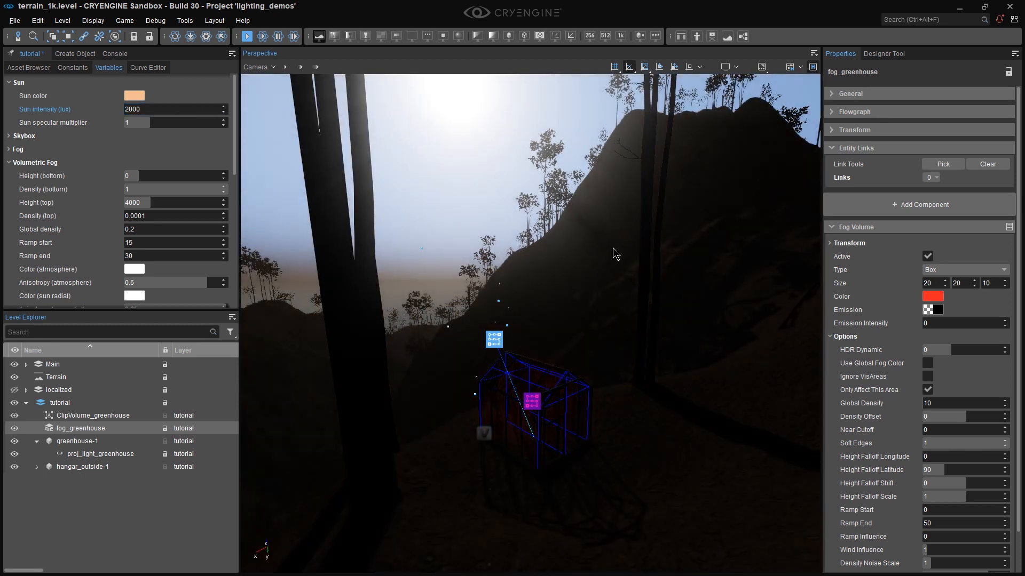
pyautogui.keyDown('alt'); pyautogui.moveTo(669, 389); pyautogui.dragTo(721, 395, button='middle'); pyautogui.keyUp('alt')
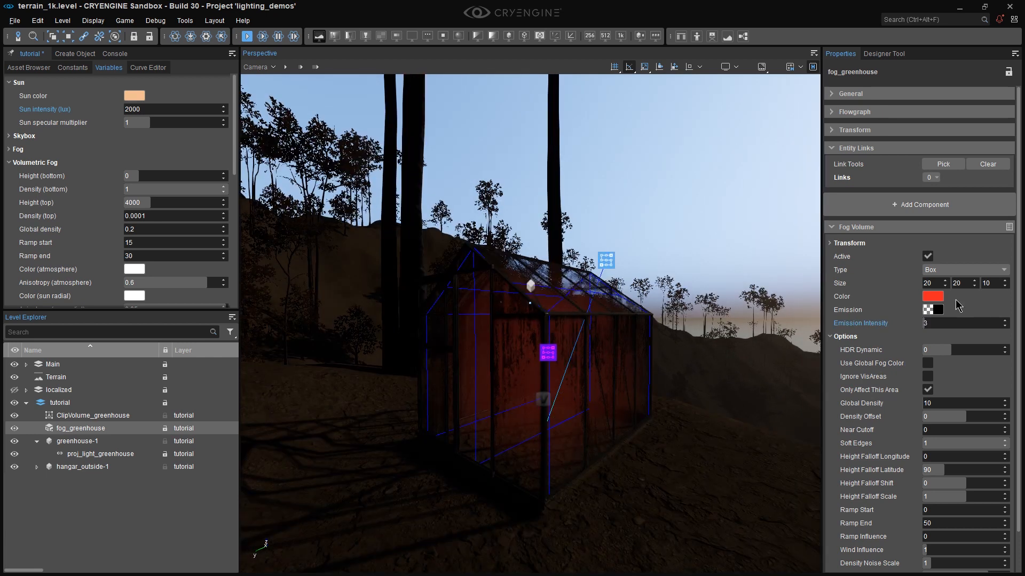
# - Brighten the emission color of the fog_greenhouse volume to a dark grey
pyautogui.click(933, 310)
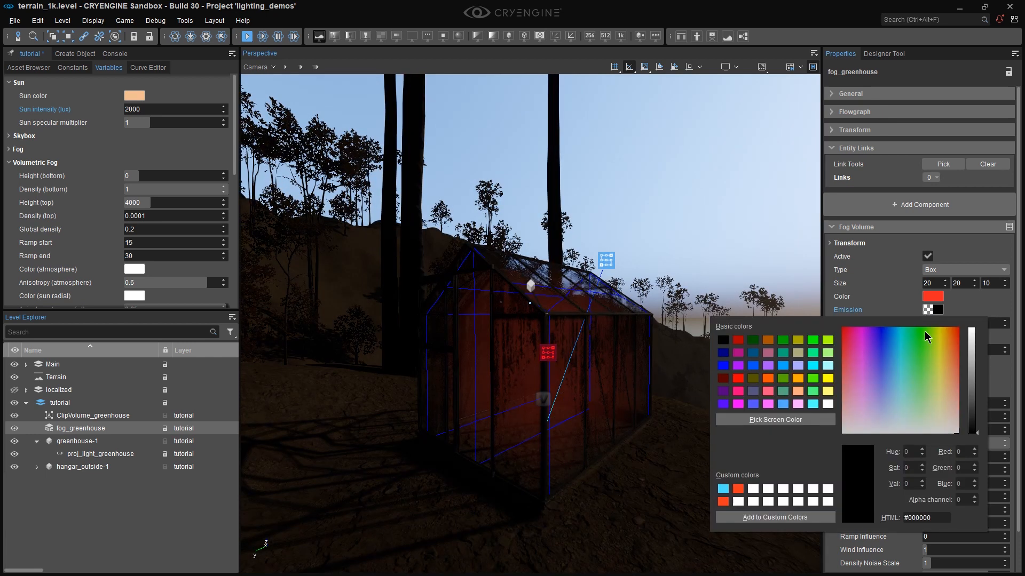
pyautogui.click(922, 481)
pyautogui.click(1006, 375)
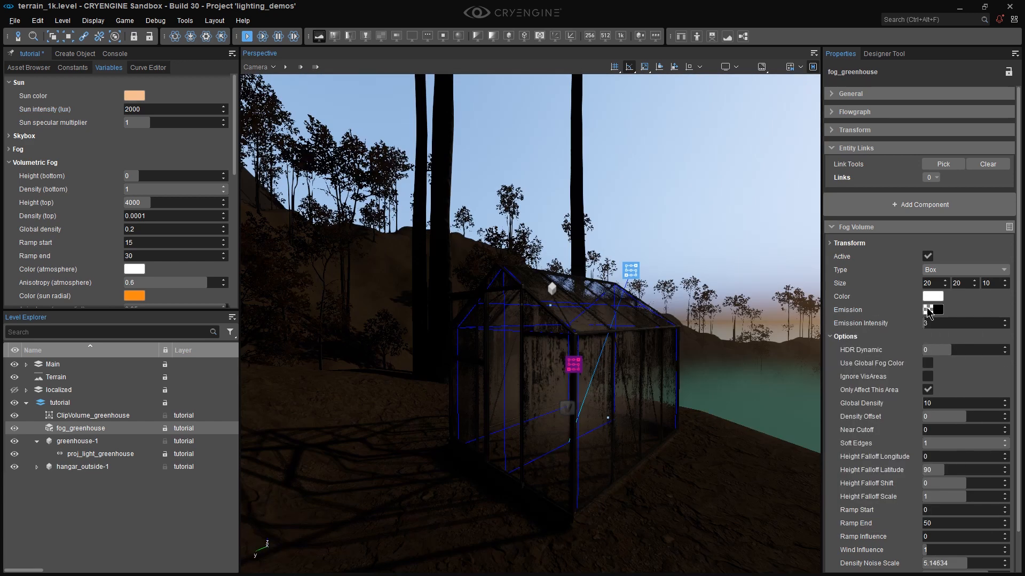
pyautogui.click(929, 311)
pyautogui.click(922, 480)
pyautogui.click(923, 486)
pyautogui.click(922, 481)
pyautogui.click(922, 486)
pyautogui.click(922, 481)
pyautogui.click(972, 299)
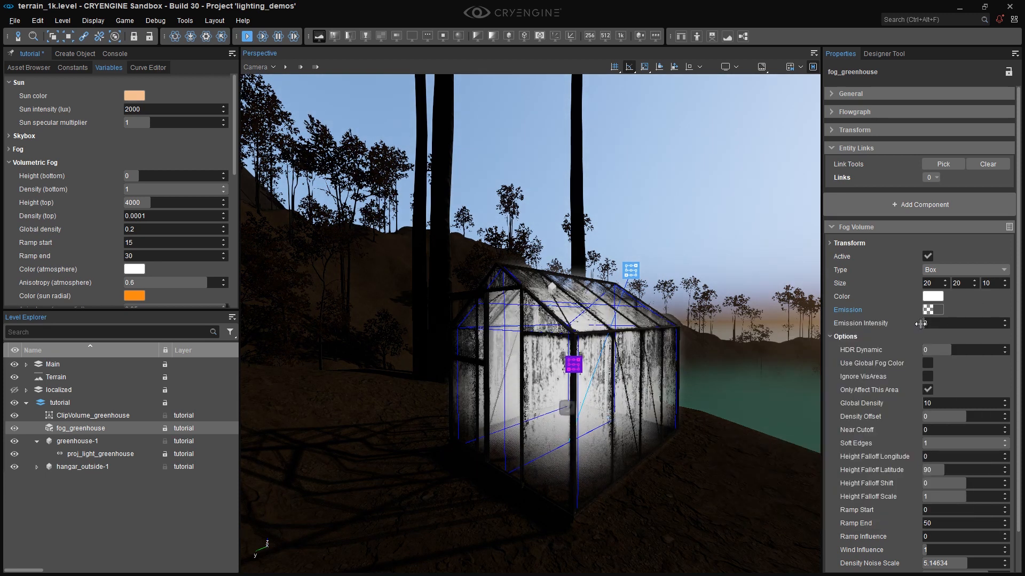
# - Set the Emission Intensity of fog_greenhouse to 0.2
pyautogui.click(942, 325)
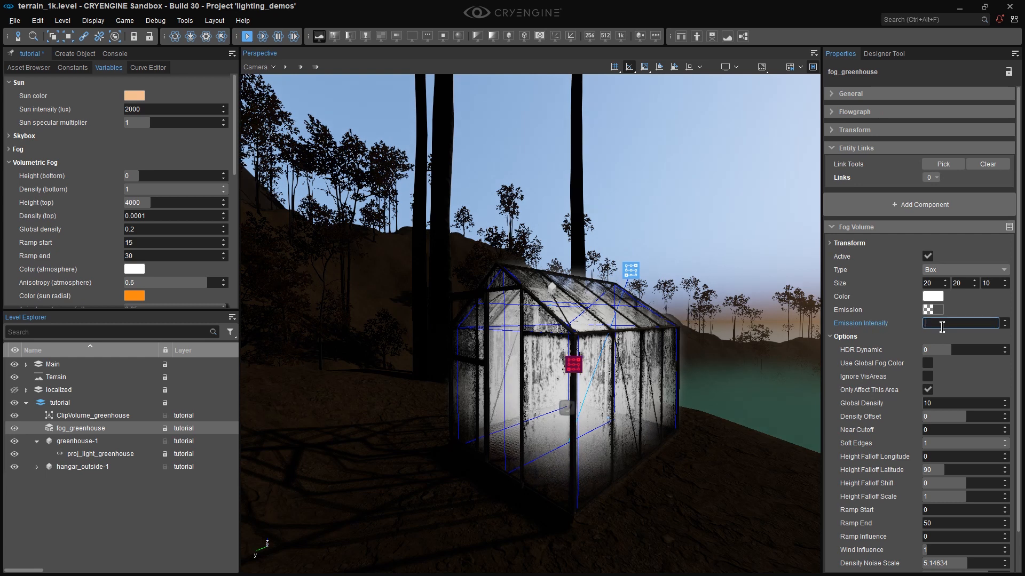
pyautogui.write('.2')
pyautogui.press('Return')
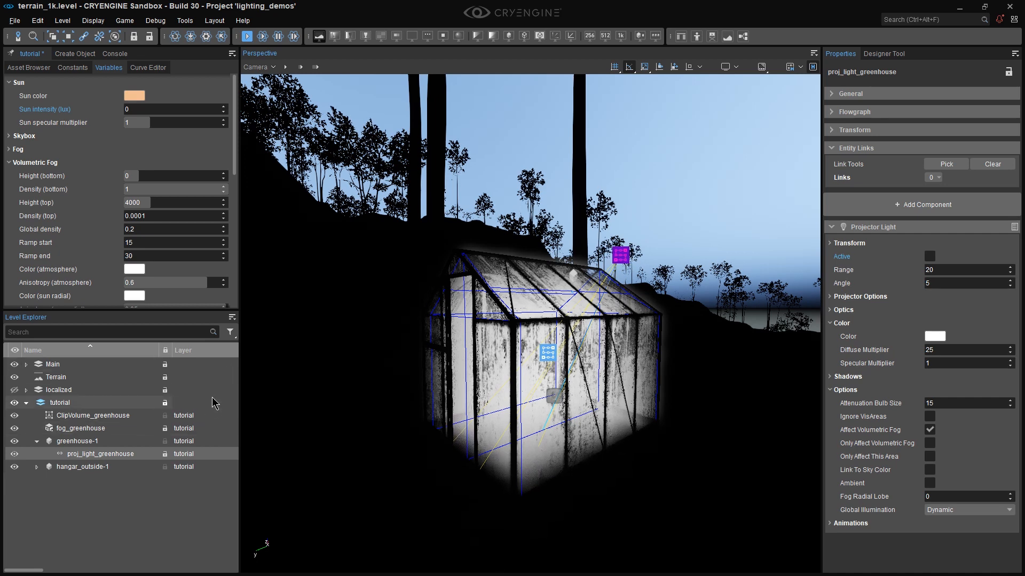
# - Change the fog color of fog_greenhouse to bright green (#44ff00) and view the greenhouse
pyautogui.click(547, 529)
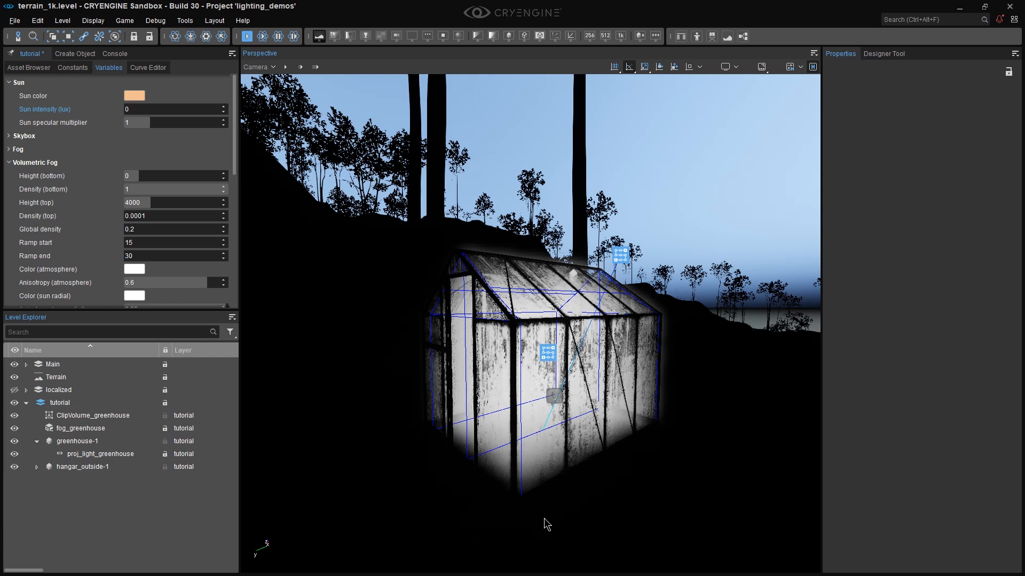
pyautogui.click(75, 428)
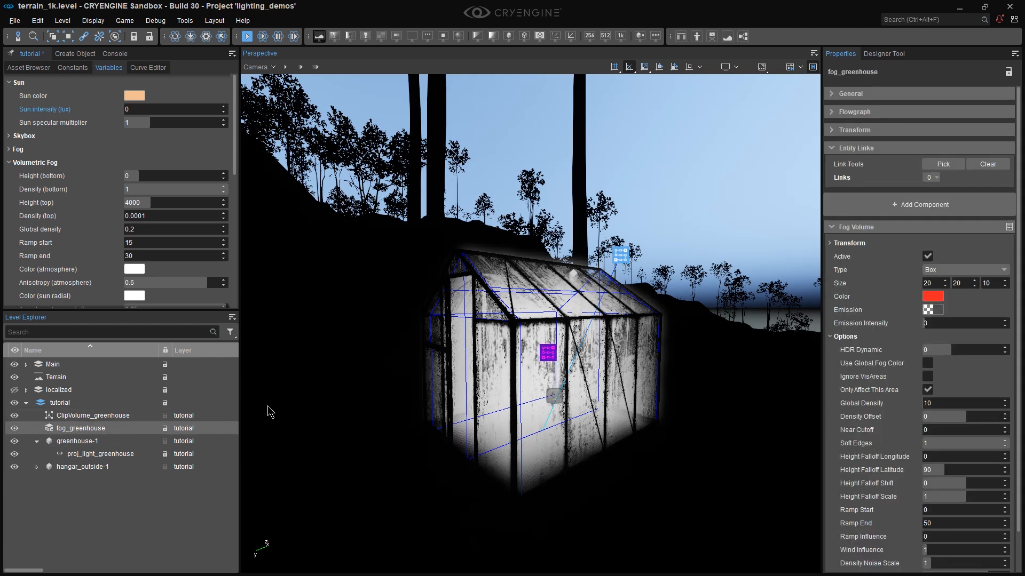
pyautogui.click(931, 297)
pyautogui.moveTo(881, 331); pyautogui.dragTo(925, 313)
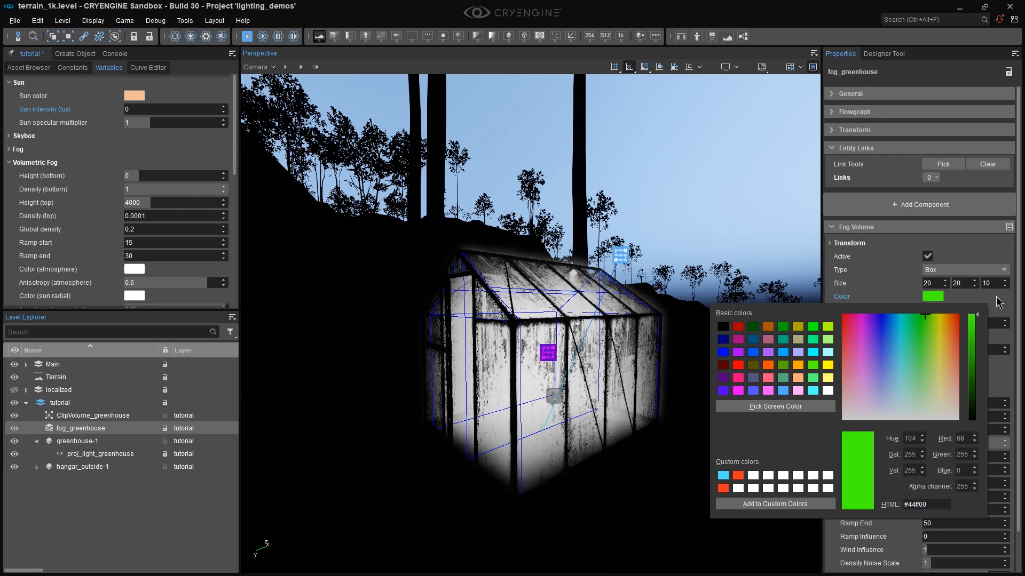
pyautogui.click(997, 297)
pyautogui.moveTo(609, 374)
pyautogui.keyDown('alt'); pyautogui.mouseDown(button='middle')
pyautogui.moveTo(699, 376)
pyautogui.moveTo(584, 375)
pyautogui.moveTo(635, 372)
pyautogui.moveTo(606, 391)
pyautogui.mouseUp(button='middle'); pyautogui.keyUp('alt')
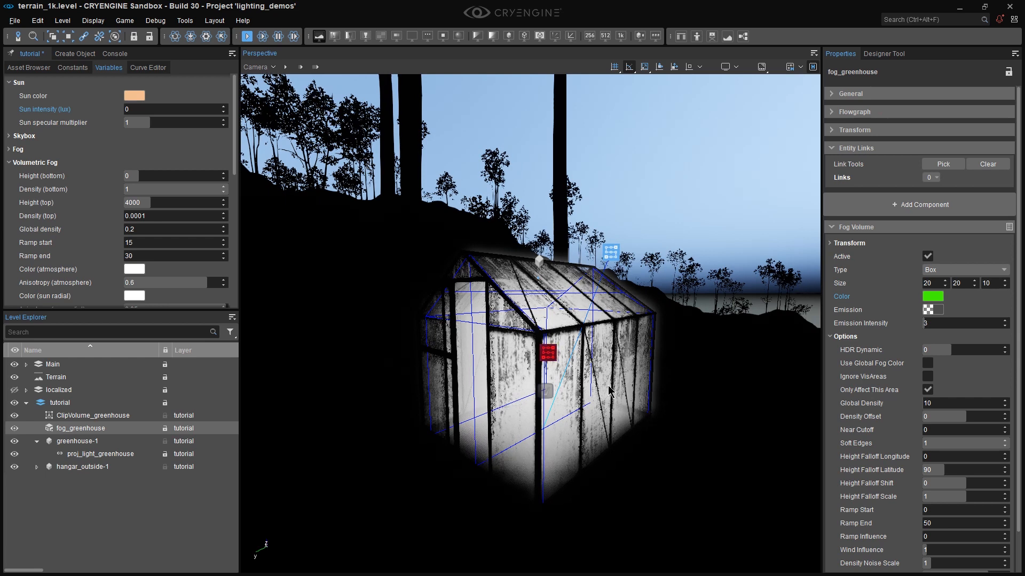
pyautogui.keyDown('alt'); pyautogui.moveTo(609, 386); pyautogui.dragTo(615, 385, button='middle'); pyautogui.keyUp('alt')
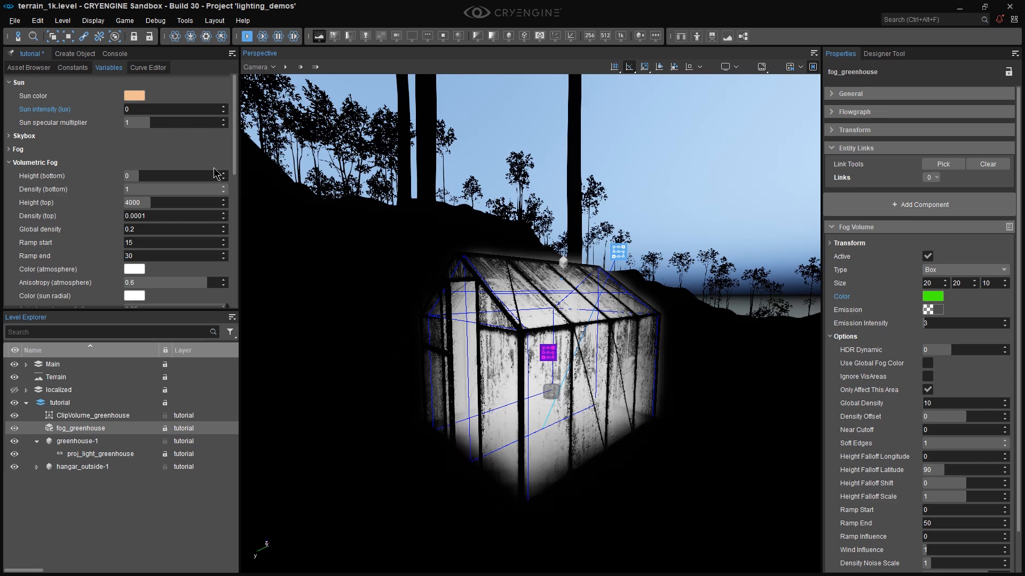
# - Activate the proj_light_greenhouse projector light
pyautogui.moveTo(139, 109); pyautogui.dragTo(123, 109)
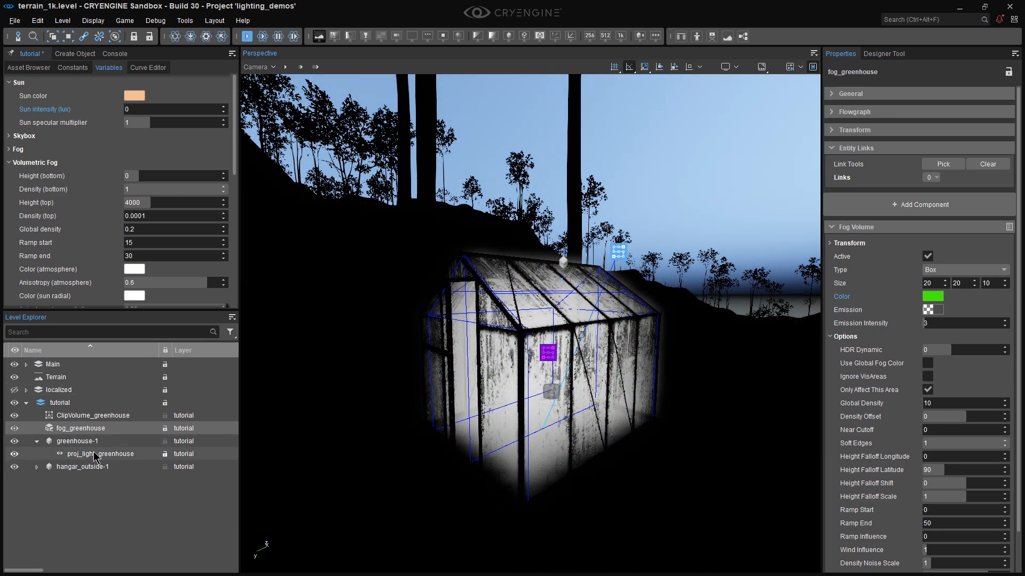
pyautogui.click(96, 454)
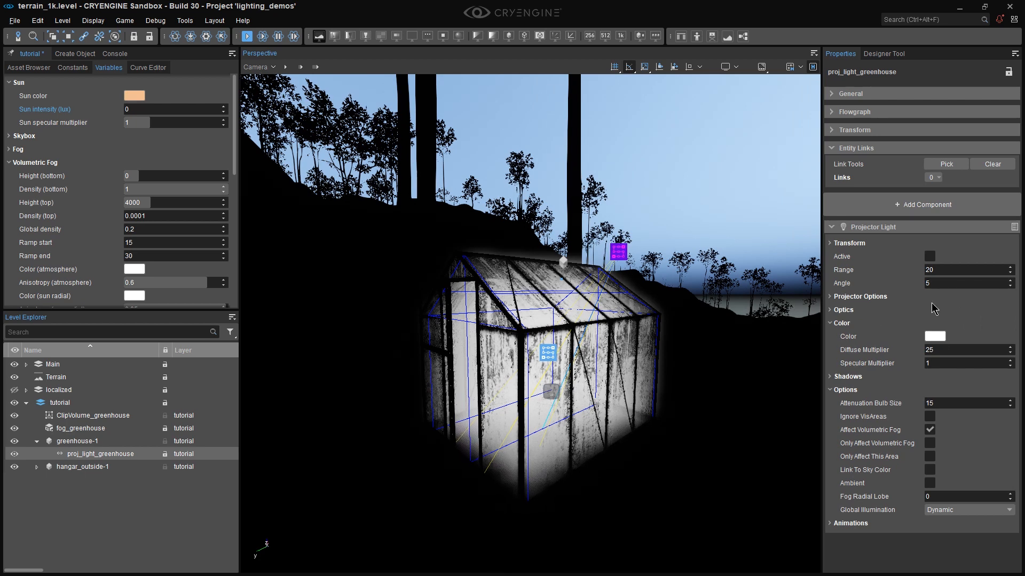
pyautogui.click(930, 256)
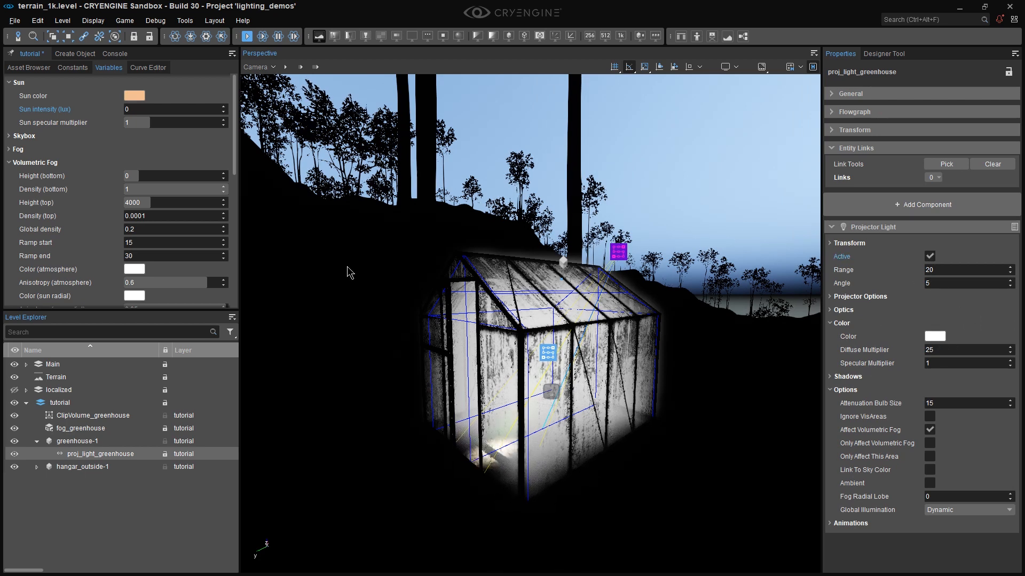
# - Set the Emission Intensity of fog_greenhouse to 1 and examine the light beam in the fog up close
pyautogui.click(102, 430)
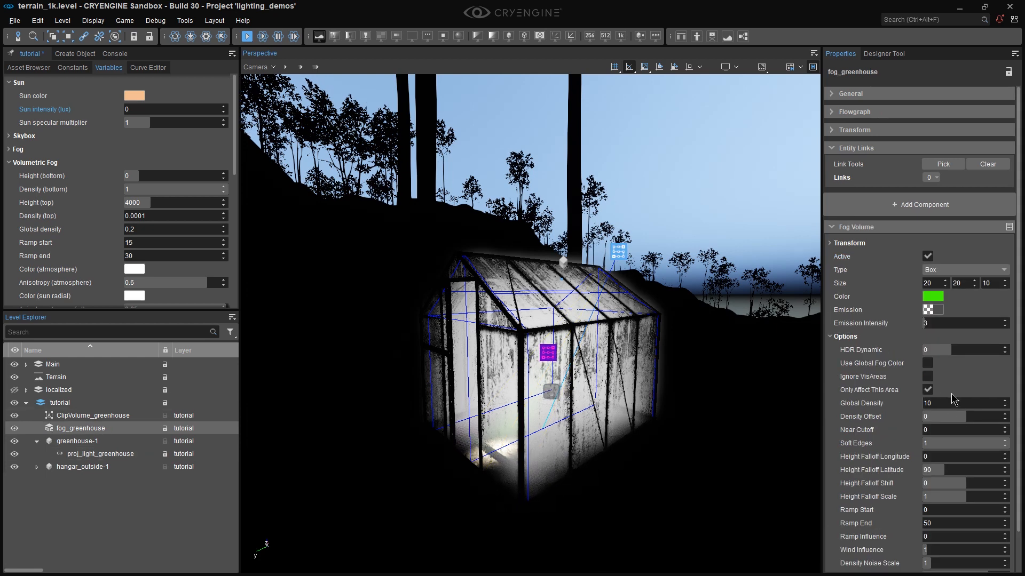
pyautogui.click(944, 325)
pyautogui.write('1')
pyautogui.press('Return')
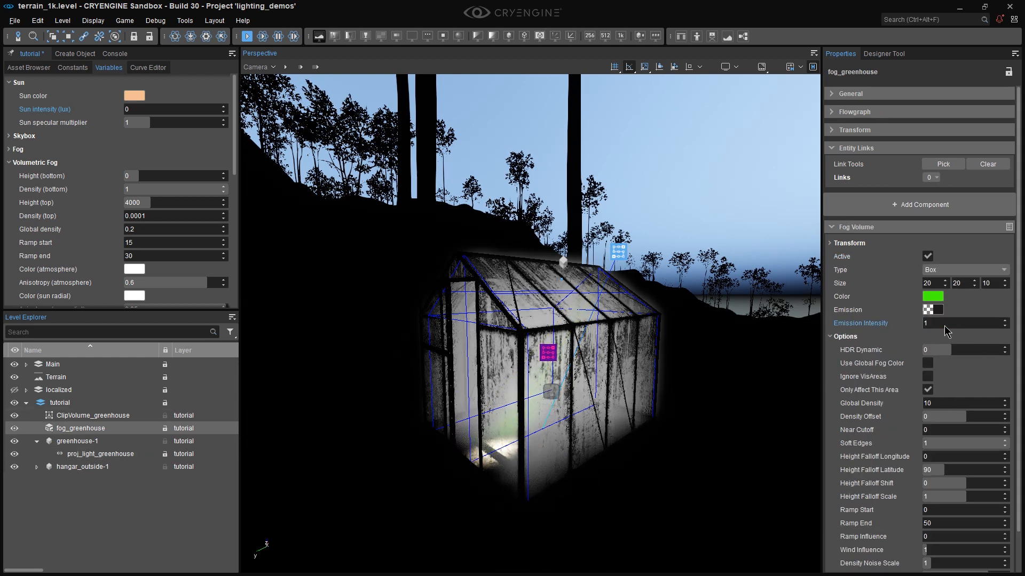
pyautogui.scroll(2, 670, 425)
pyautogui.scroll(6, 671, 430)
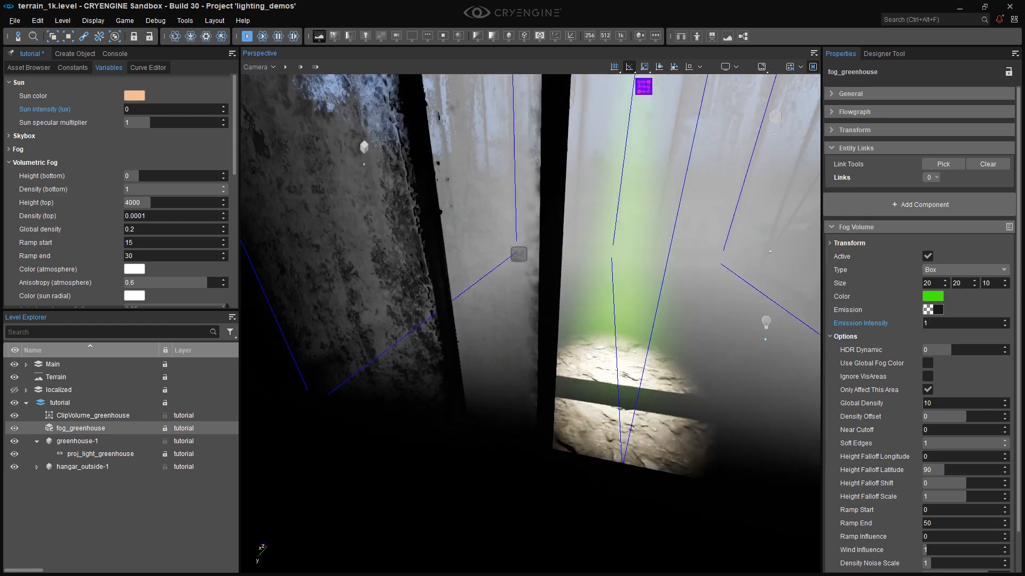
pyautogui.moveTo(671, 430); pyautogui.dragTo(606, 352, button='right')
pyautogui.press('s')
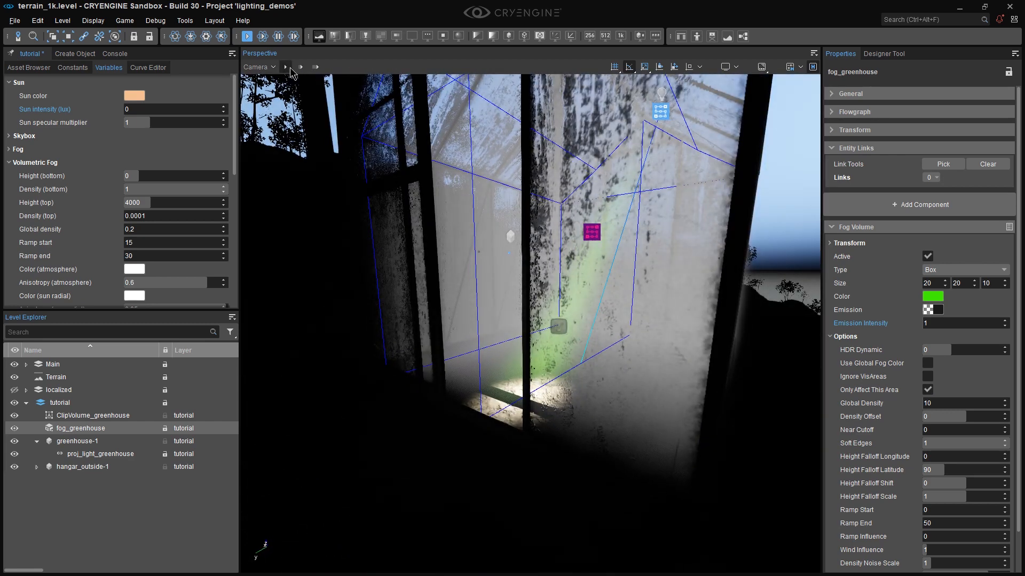
# - Change the Emission color of fog_greenhouse to a saturated purple and view the glowing fog inside the greenhouse
pyautogui.press('s')
pyautogui.moveTo(491, 213)
pyautogui.mouseDown(button='right')
pyautogui.moveTo(488, 198)
pyautogui.moveTo(497, 201)
pyautogui.mouseUp(button='right')
pyautogui.click(927, 310)
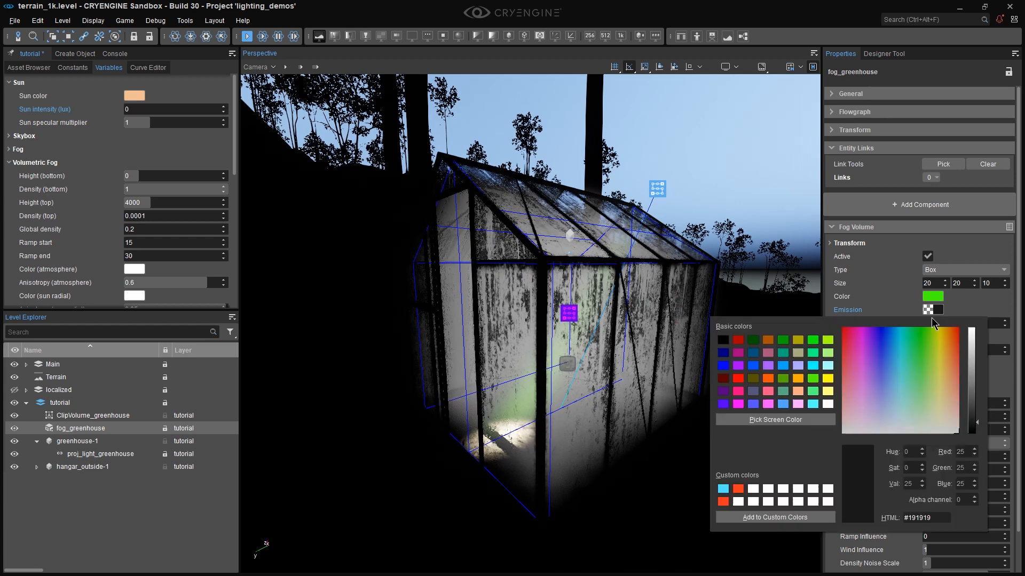
pyautogui.moveTo(949, 389); pyautogui.dragTo(865, 341)
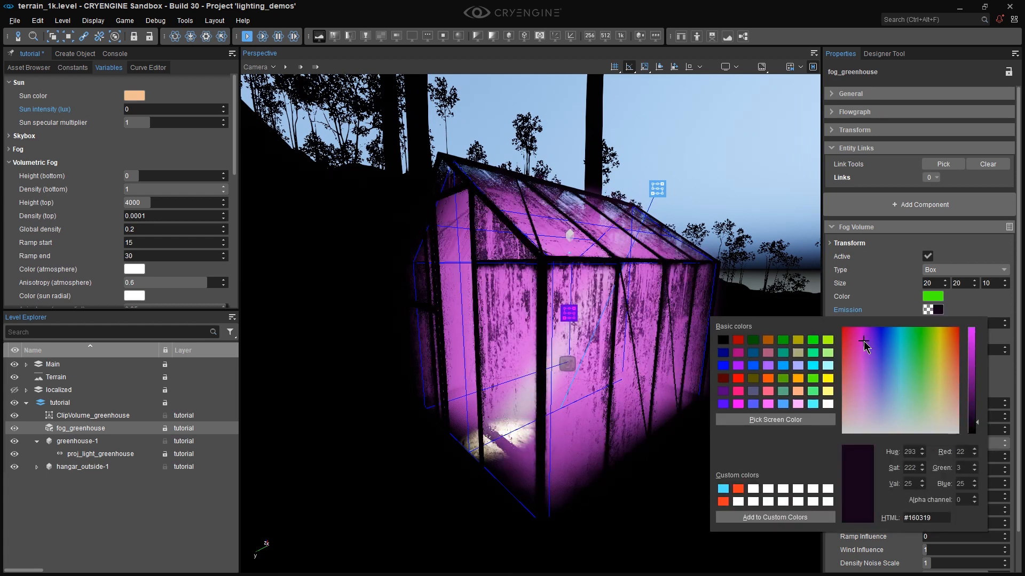
pyautogui.click(996, 299)
pyautogui.keyDown('alt'); pyautogui.moveTo(614, 331); pyautogui.dragTo(717, 374, button='middle'); pyautogui.keyUp('alt')
pyautogui.scroll(5, 702, 360)
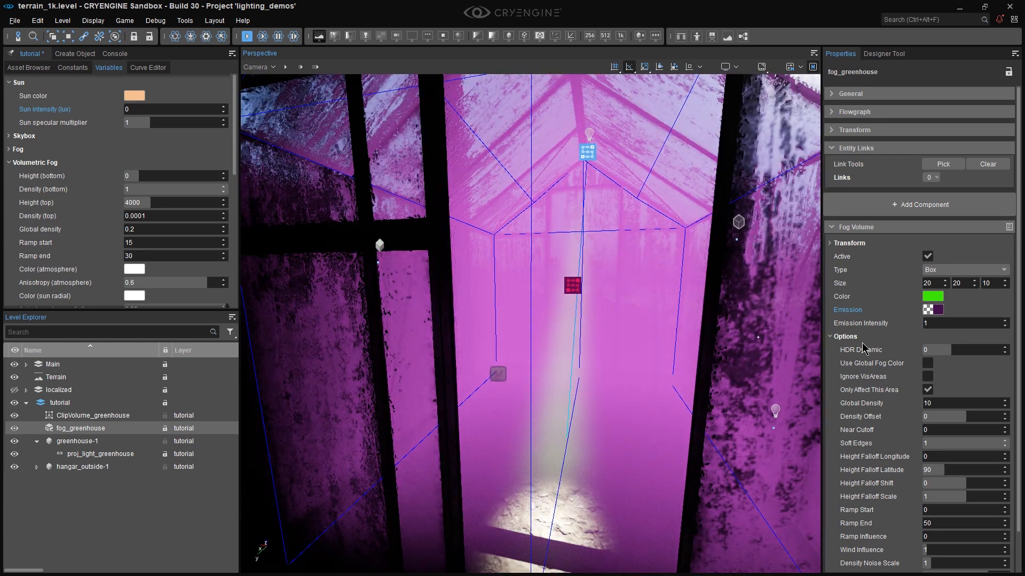
# - Soften the Emission color of fog_greenhouse to a muted dark purple (#2b1130) and look closer at the light beam
pyautogui.click(939, 310)
pyautogui.click(864, 368)
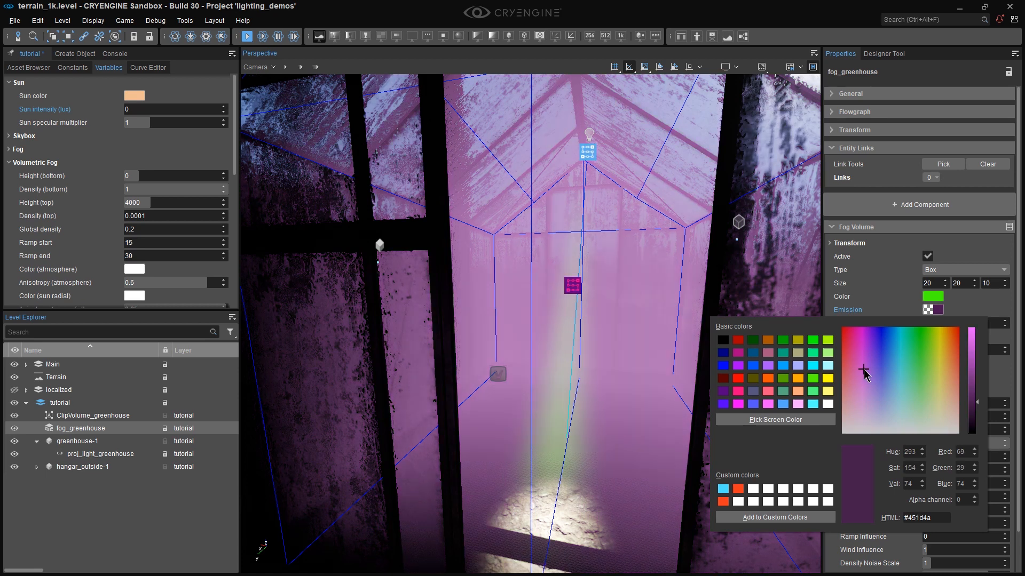
pyautogui.click(987, 308)
pyautogui.moveTo(714, 371)
pyautogui.keyDown('alt'); pyautogui.mouseDown(button='middle')
pyautogui.moveTo(744, 368)
pyautogui.moveTo(714, 372)
pyautogui.mouseUp(button='middle'); pyautogui.keyUp('alt')
pyautogui.scroll(2, 656, 393)
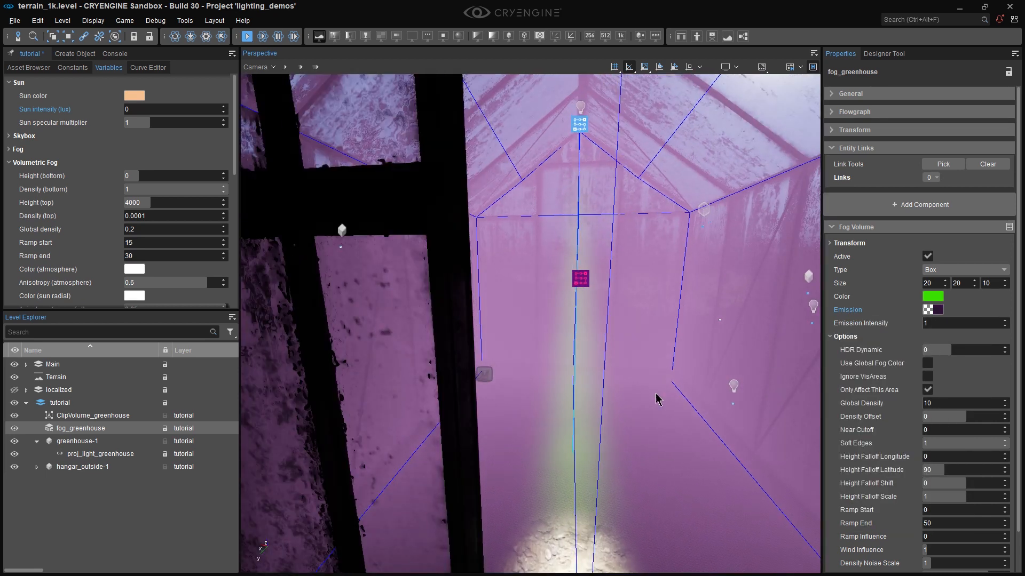
# - Set the Diffuse Multiplier of proj_light_greenhouse to 50 and view the greenhouse from outside
pyautogui.click(92, 458)
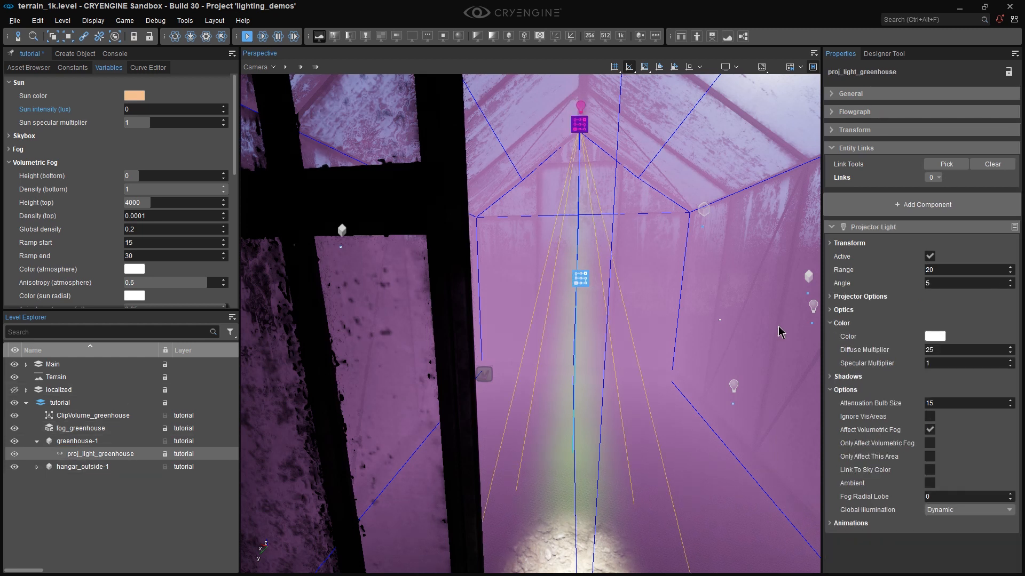
pyautogui.doubleClick(947, 350)
pyautogui.write('50')
pyautogui.press('Return')
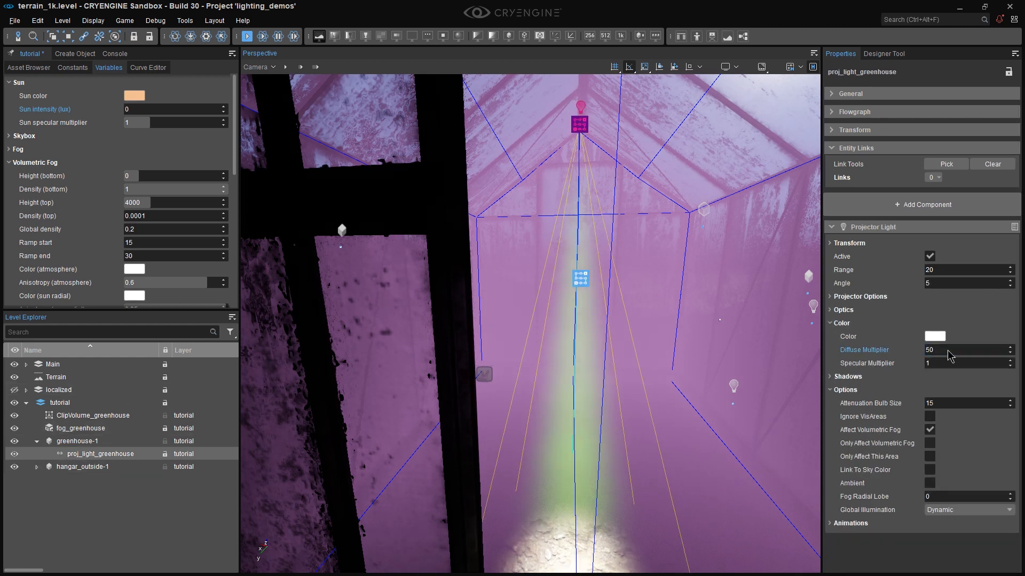
pyautogui.moveTo(698, 358); pyautogui.dragTo(698, 357, button='right')
pyautogui.press('s')
pyautogui.moveTo(290, 406); pyautogui.dragTo(290, 406, button='right')
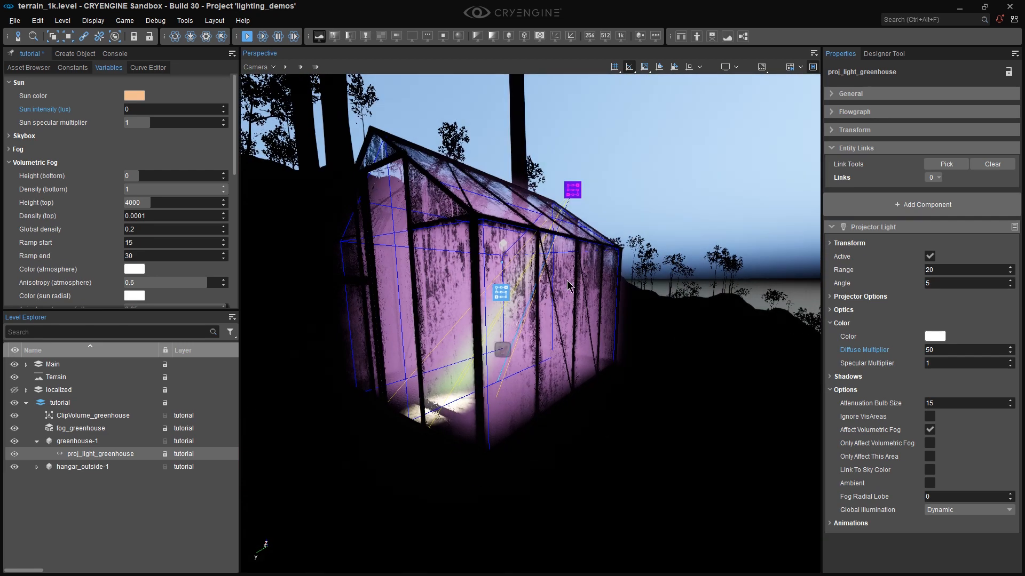
# - Try other light colors on proj_light_greenhouse and return it to white
pyautogui.click(934, 336)
pyautogui.moveTo(898, 382); pyautogui.dragTo(904, 474)
pyautogui.click(966, 332)
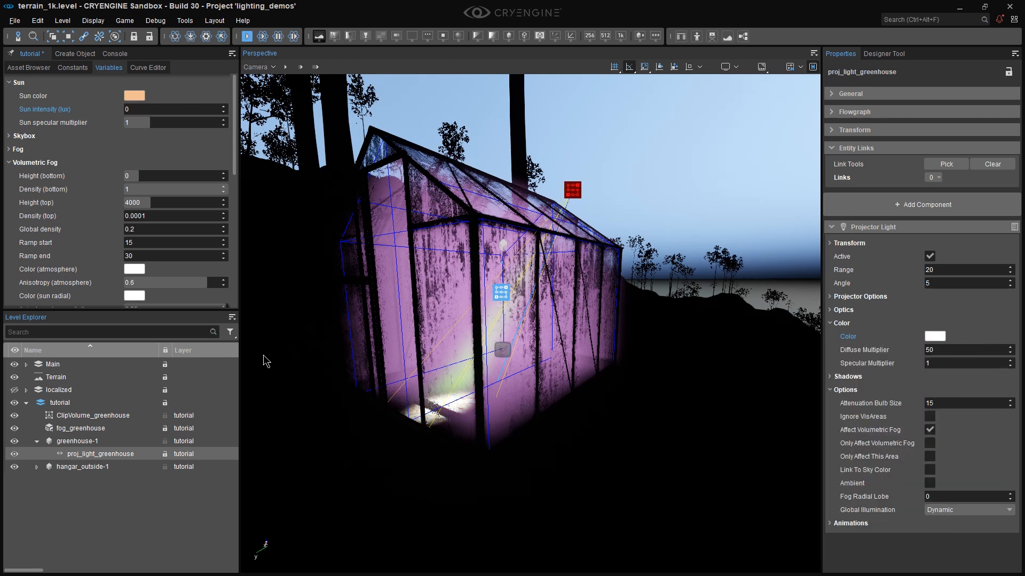
# - Change the fog color of fog_greenhouse to white
pyautogui.click(101, 429)
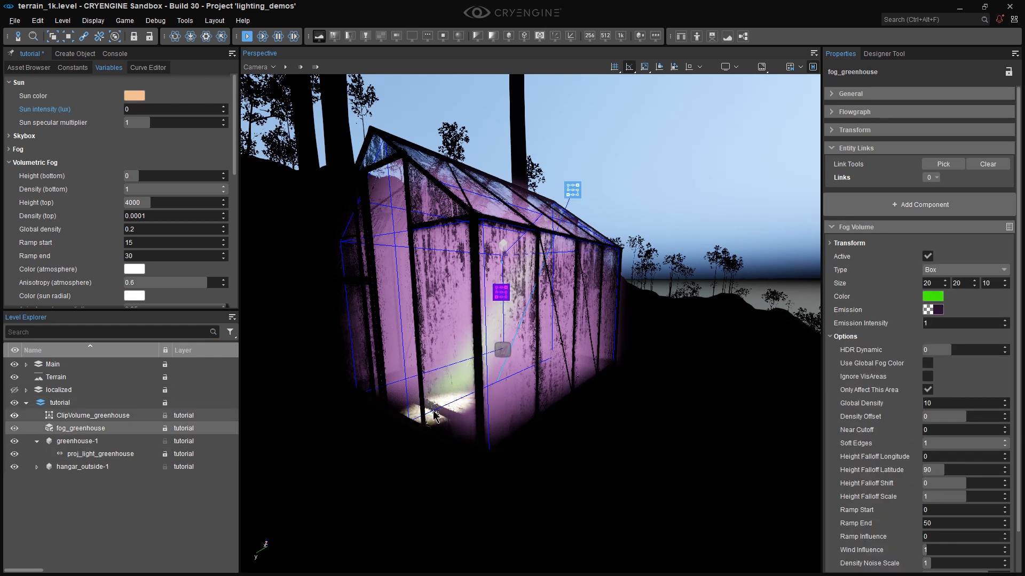
pyautogui.click(934, 299)
pyautogui.moveTo(935, 367); pyautogui.dragTo(936, 459)
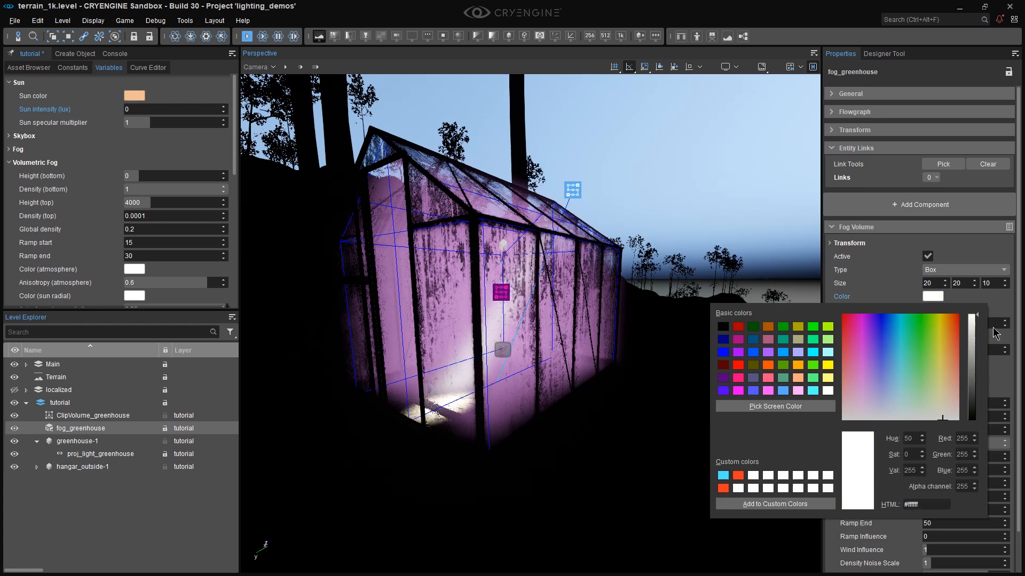
pyautogui.click(1007, 300)
# - Change the light color of proj_light_greenhouse to turquoise (#00ffe2) and examine the beam up close through the greenhouse entrance
pyautogui.click(148, 454)
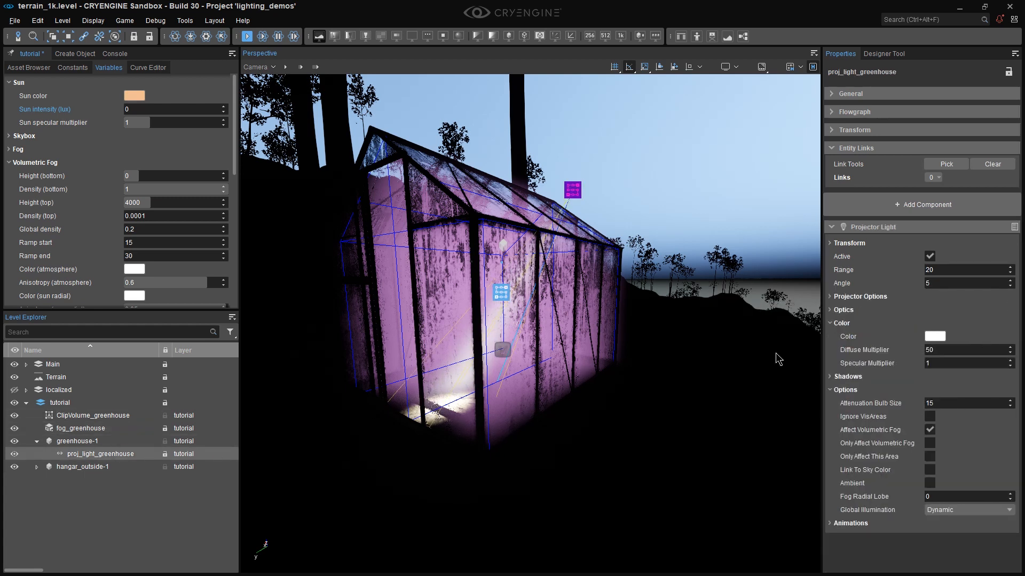
pyautogui.click(934, 336)
pyautogui.moveTo(905, 421); pyautogui.dragTo(902, 347)
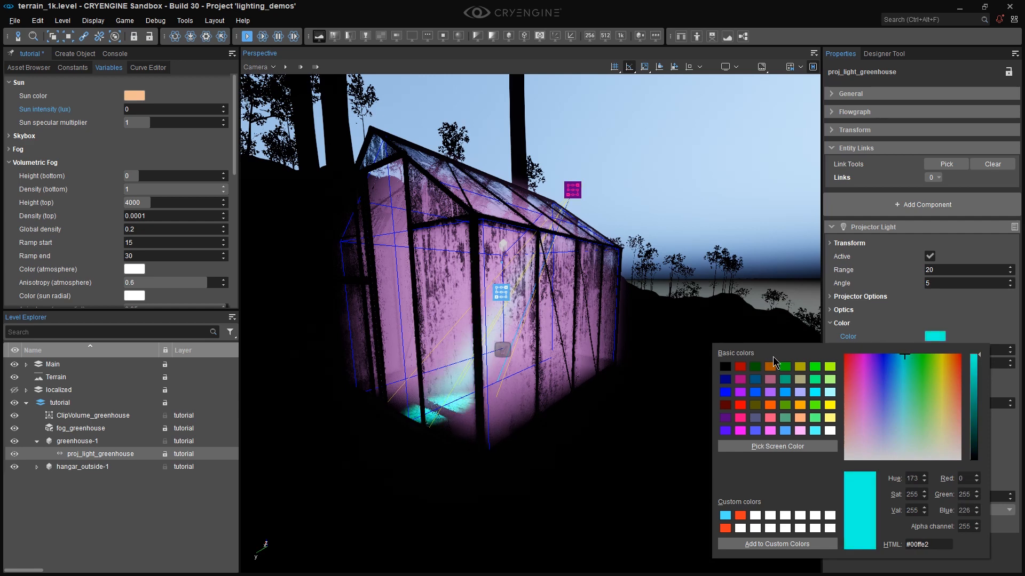
pyautogui.click(632, 421)
pyautogui.moveTo(633, 422); pyautogui.dragTo(689, 425, button='middle')
pyautogui.moveTo(633, 422); pyautogui.dragTo(581, 420, button='right')
pyautogui.press('w')
pyautogui.click(564, 398)
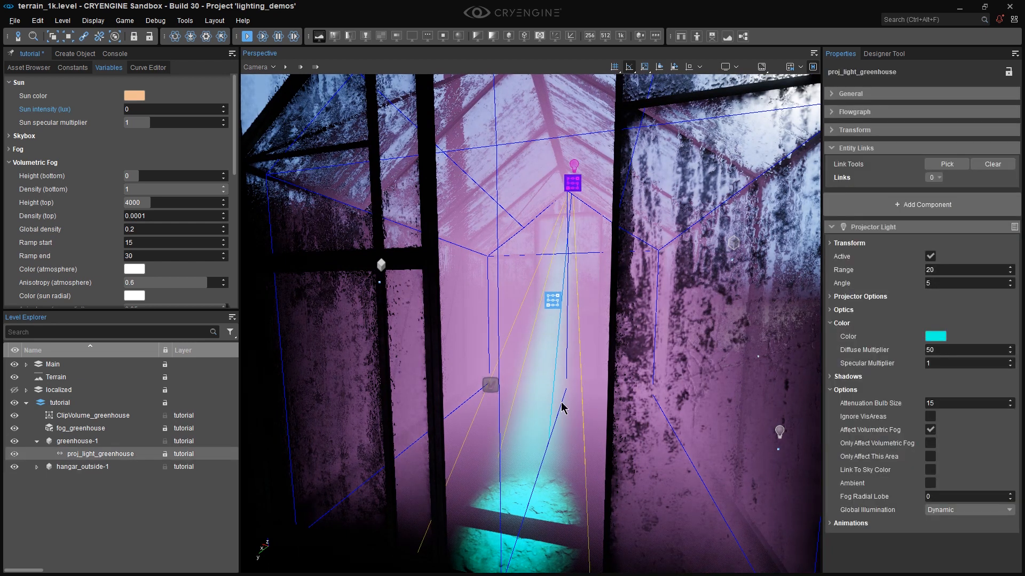
# - Shift the light color of proj_light_greenhouse to a bright sky blue
pyautogui.click(935, 336)
pyautogui.moveTo(945, 355); pyautogui.dragTo(898, 342)
pyautogui.click(926, 297)
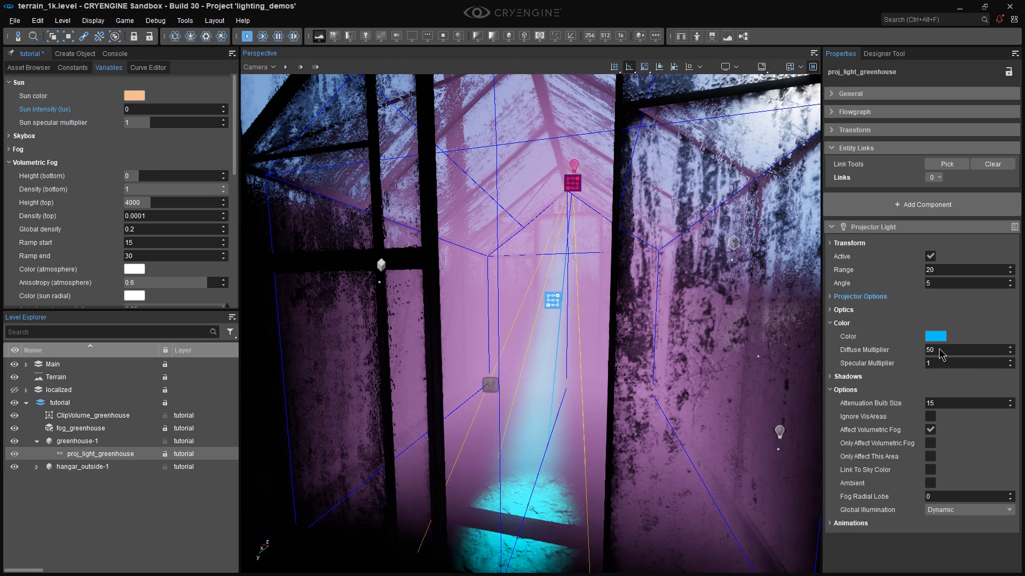
# - Check the Emission color of fog_greenhouse and lower its Emission Intensity to 0.3
pyautogui.click(134, 428)
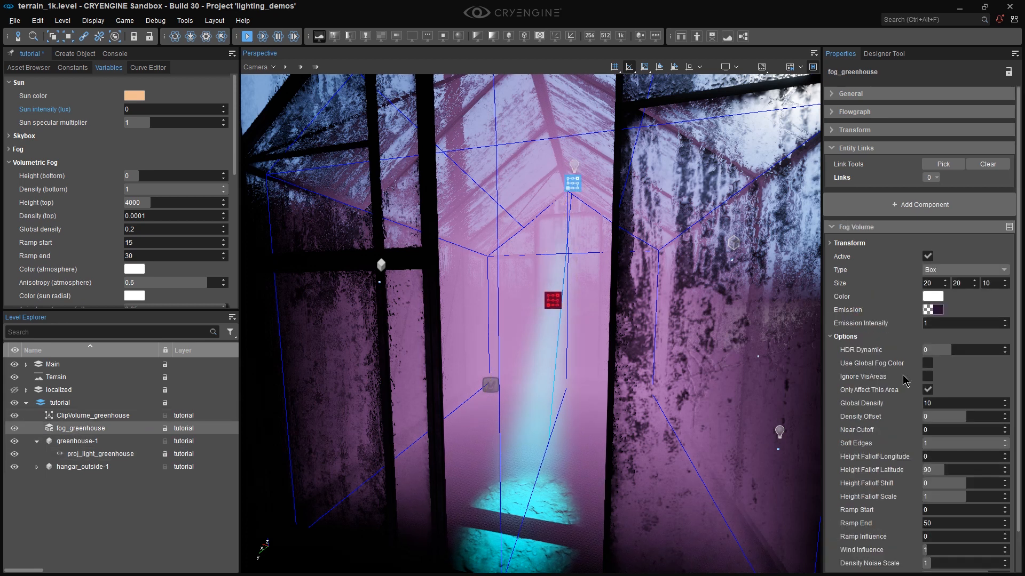
pyautogui.click(937, 309)
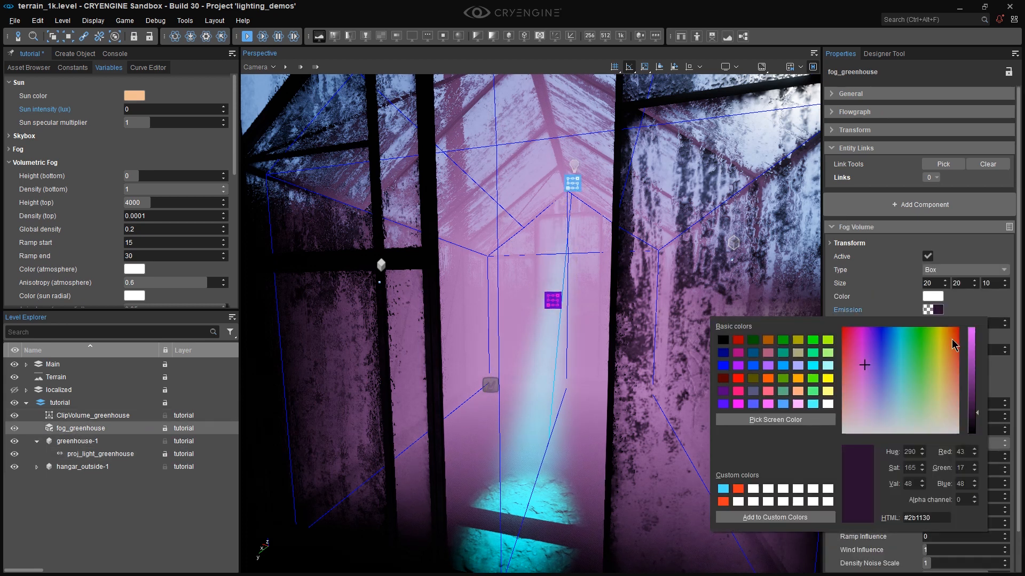
pyautogui.click(986, 306)
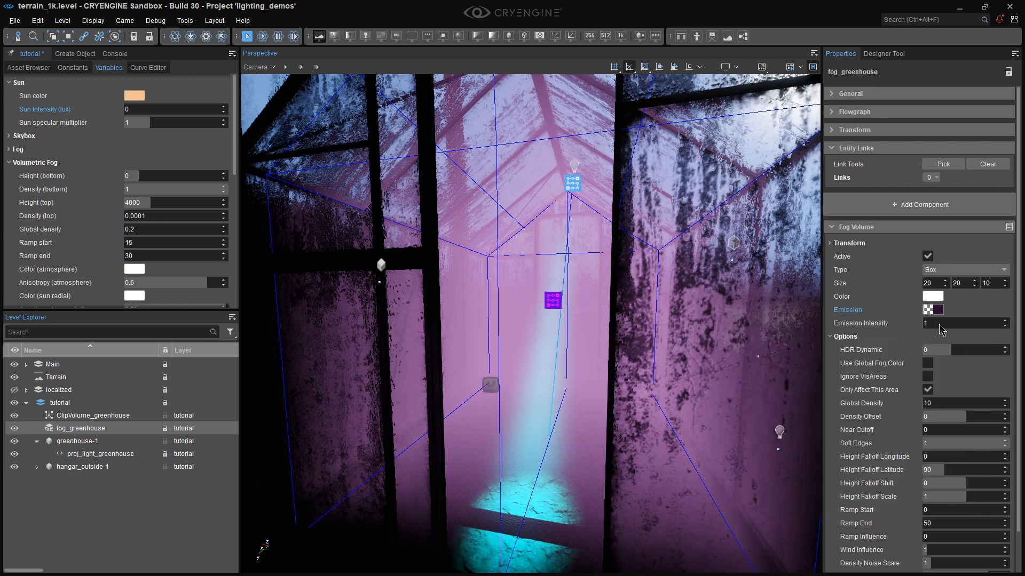
pyautogui.click(1004, 325)
pyautogui.click(1004, 325)
pyautogui.click(1004, 325)
pyautogui.click(1003, 325)
pyautogui.click(1004, 326)
pyautogui.click(1004, 326)
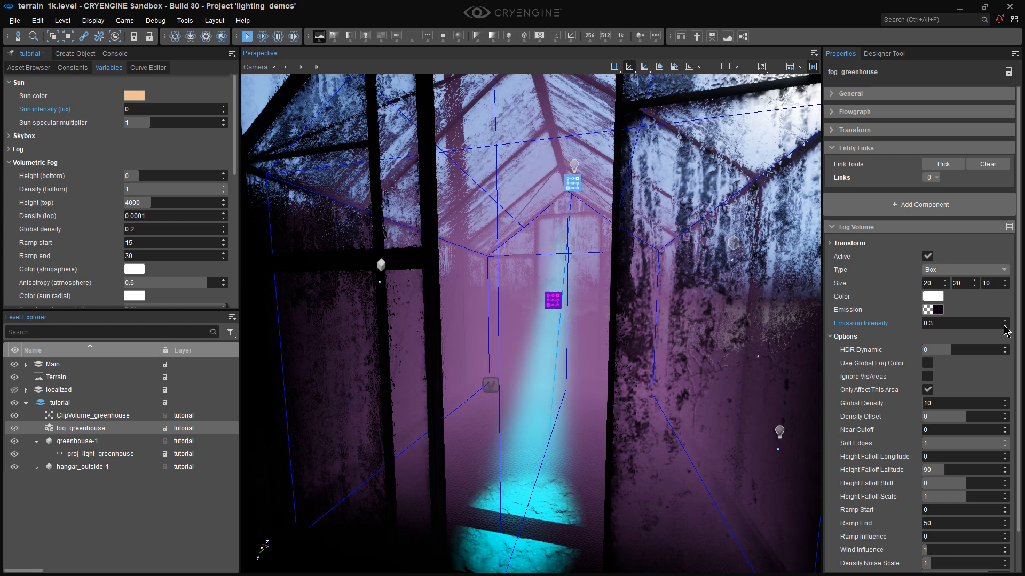
# - Recheck the Emission color of fog_greenhouse and raise its Emission Intensity to about 2.74
pyautogui.click(939, 310)
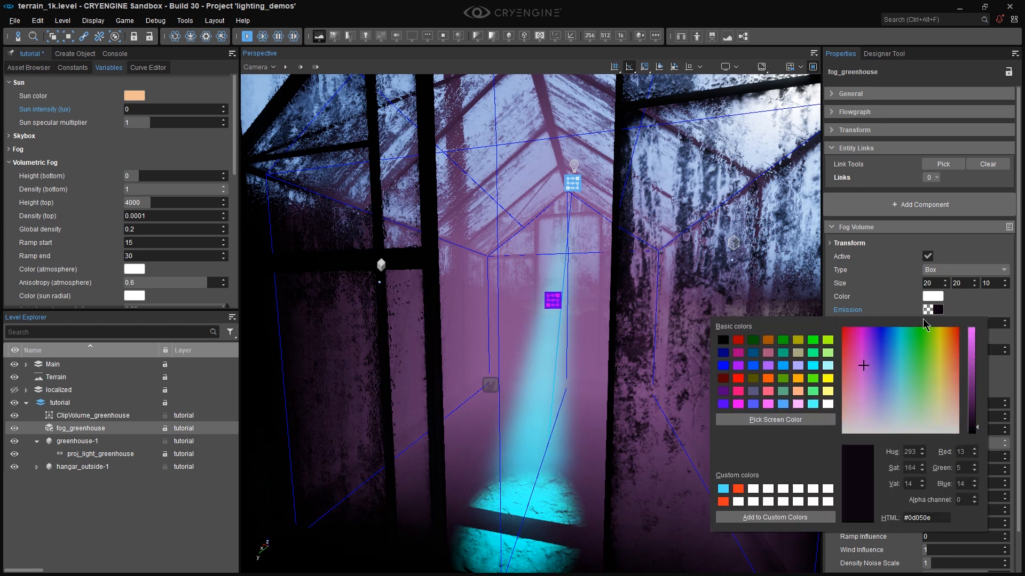
pyautogui.click(975, 312)
pyautogui.moveTo(940, 331)
pyautogui.mouseDown()
pyautogui.moveTo(958, 327)
pyautogui.moveTo(946, 326)
pyautogui.mouseUp()
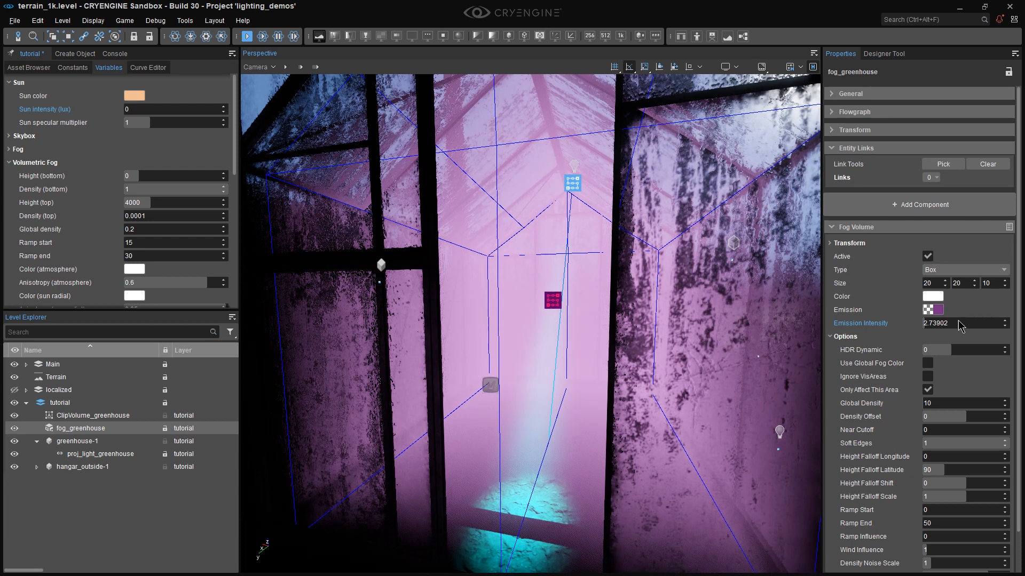
# - Set the Emission Intensity of fog_greenhouse to 0.2 and view the whole greenhouse from outside
pyautogui.click(959, 321)
pyautogui.press('BackSpace')
pyautogui.write('.2')
pyautogui.press('Return')
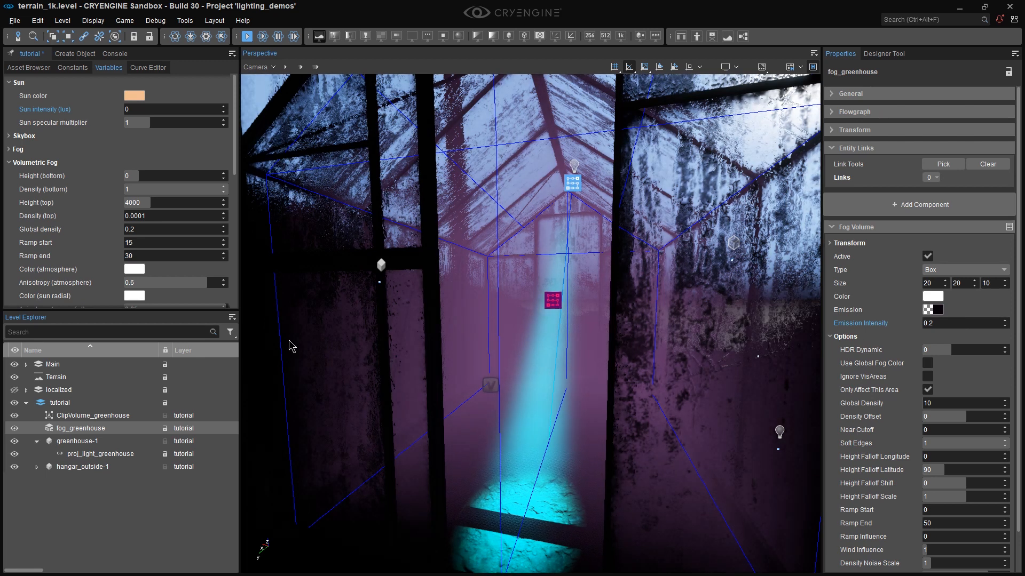
pyautogui.press('s')
pyautogui.moveTo(532, 316); pyautogui.dragTo(531, 316, button='right')
pyautogui.press('d')
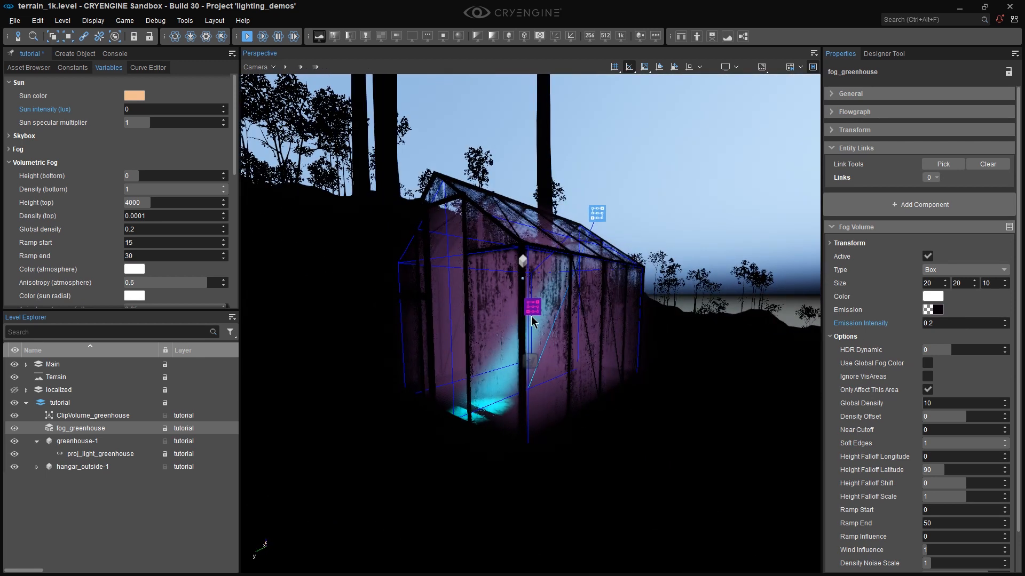
# - Try other Color (atmosphere) values for the level's volumetric fog and return it to white
pyautogui.scroll(-3, 84, 175)
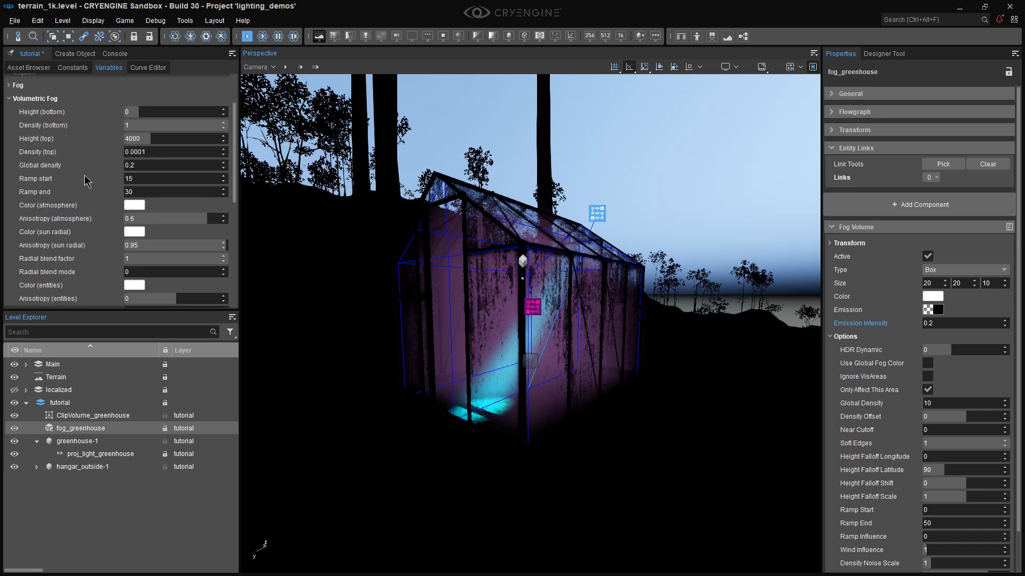
pyautogui.click(129, 206)
pyautogui.moveTo(174, 237); pyautogui.dragTo(180, 330)
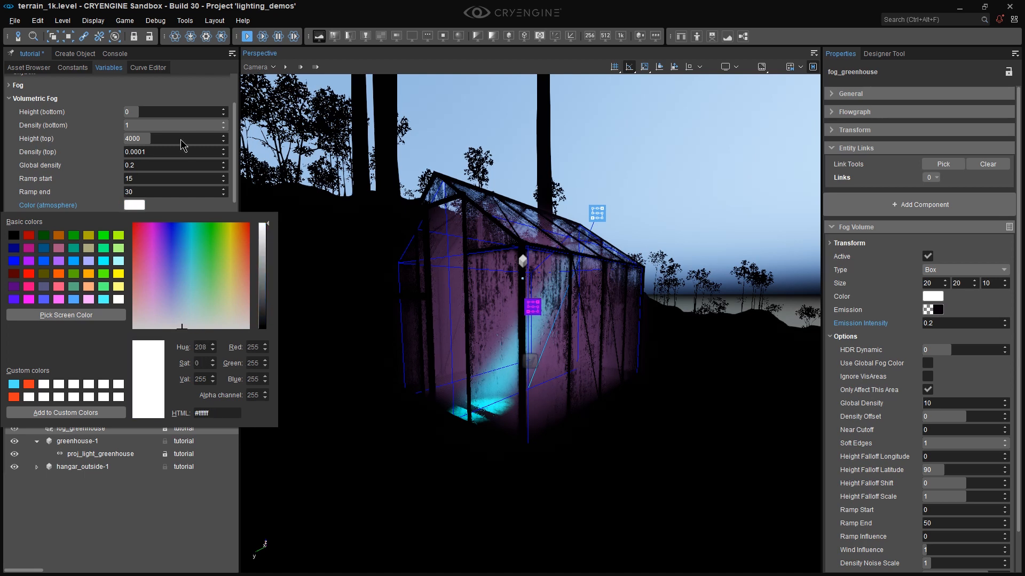
# - Set the Sun intensity to 5000 lux and disable Use Global Fog Color on fog_greenhouse
pyautogui.click(175, 83)
pyautogui.write('5000')
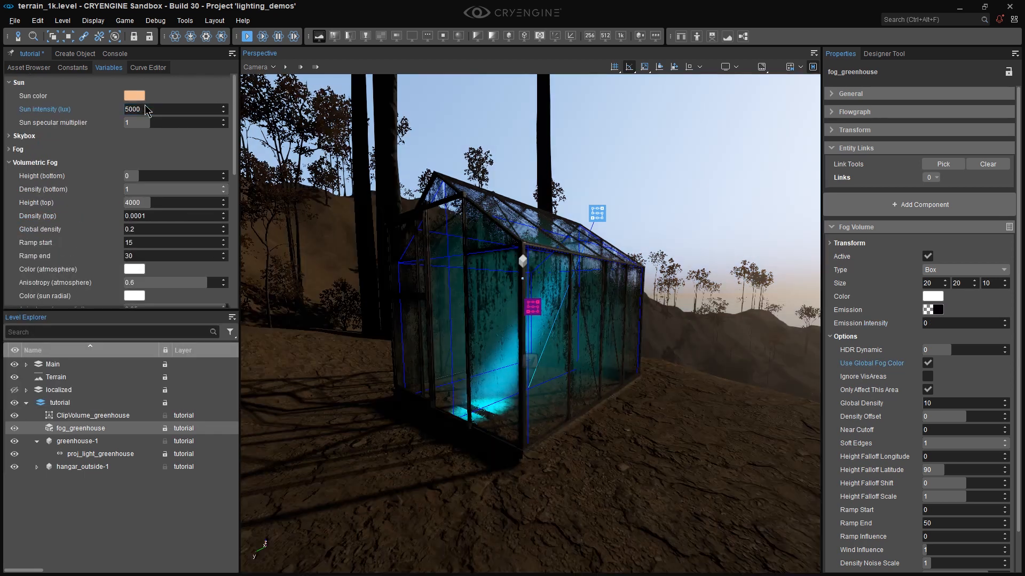
pyautogui.press('Return')
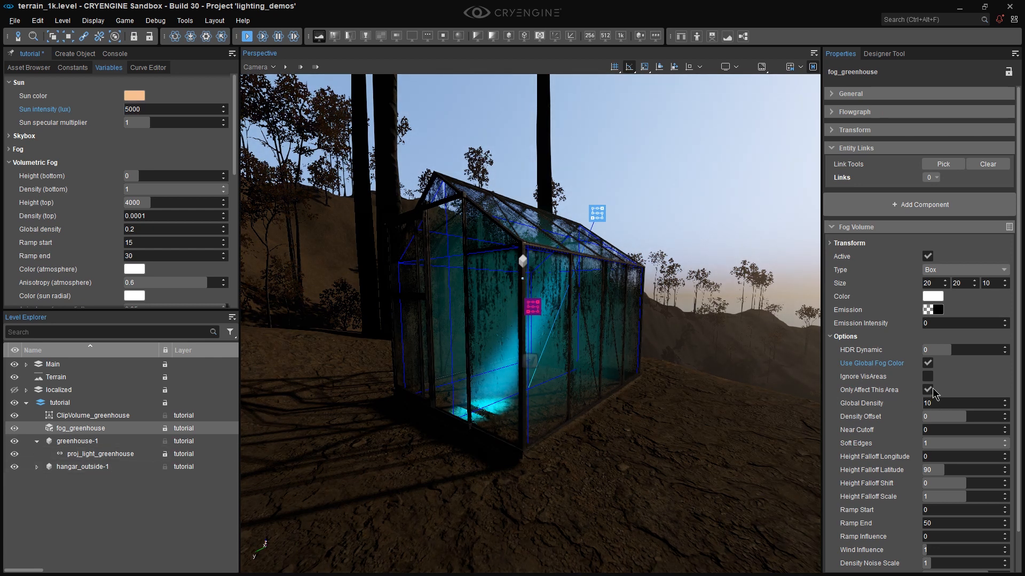
pyautogui.click(927, 363)
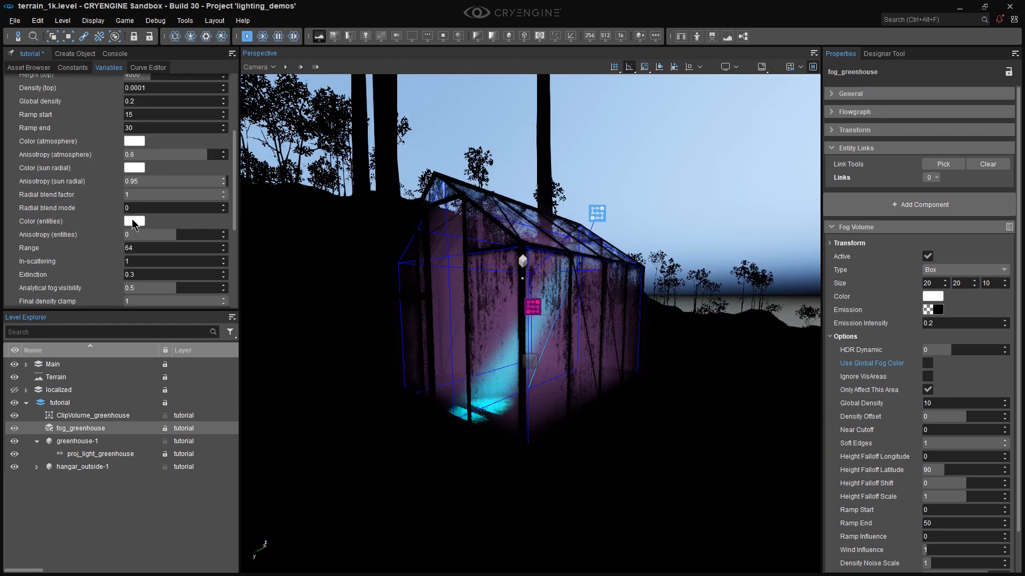
# - Set the volumetric fog's Color (entities) to bright light blue and fog_greenhouse's Emission Intensity to 0 with Use Global Fog Color enabled
pyautogui.click(134, 221)
pyautogui.moveTo(171, 266); pyautogui.dragTo(190, 252)
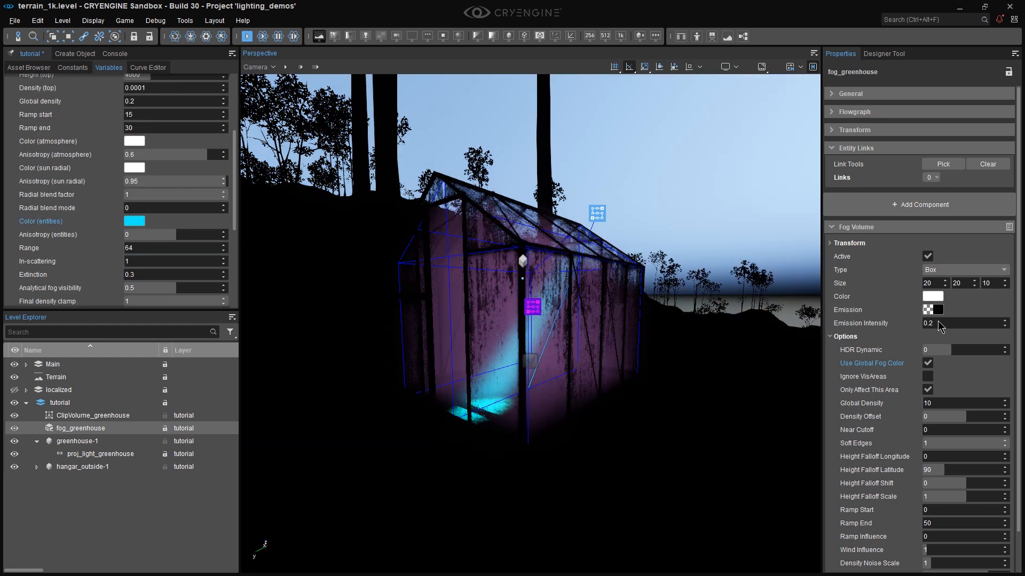
pyautogui.moveTo(940, 326); pyautogui.dragTo(877, 324)
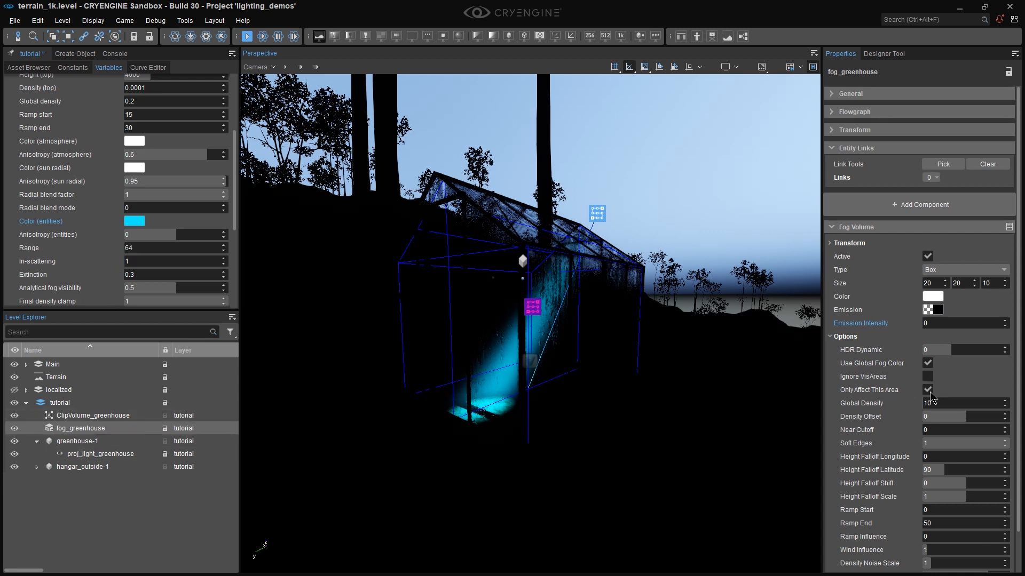
pyautogui.click(926, 365)
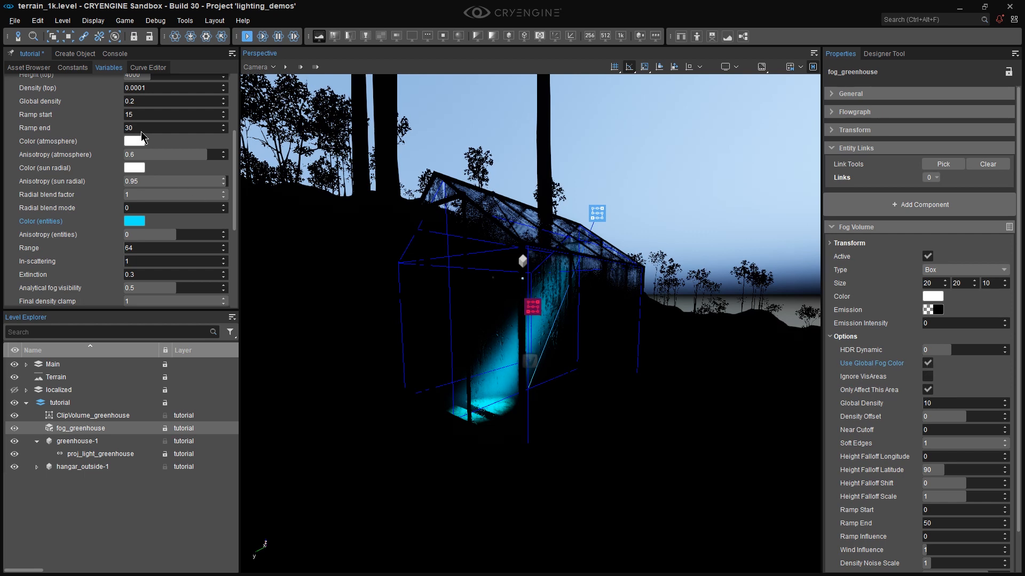
# - Set the Sun intensity of the level to 5000 lux
pyautogui.scroll(4, 143, 138)
pyautogui.click(144, 109)
pyautogui.write('500')
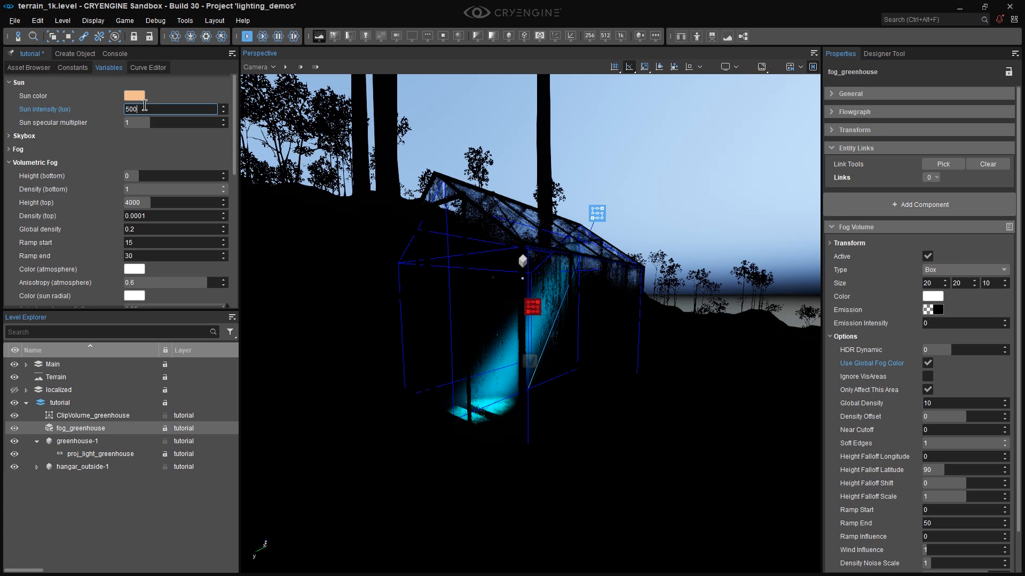
pyautogui.write('0')
pyautogui.press('Return')
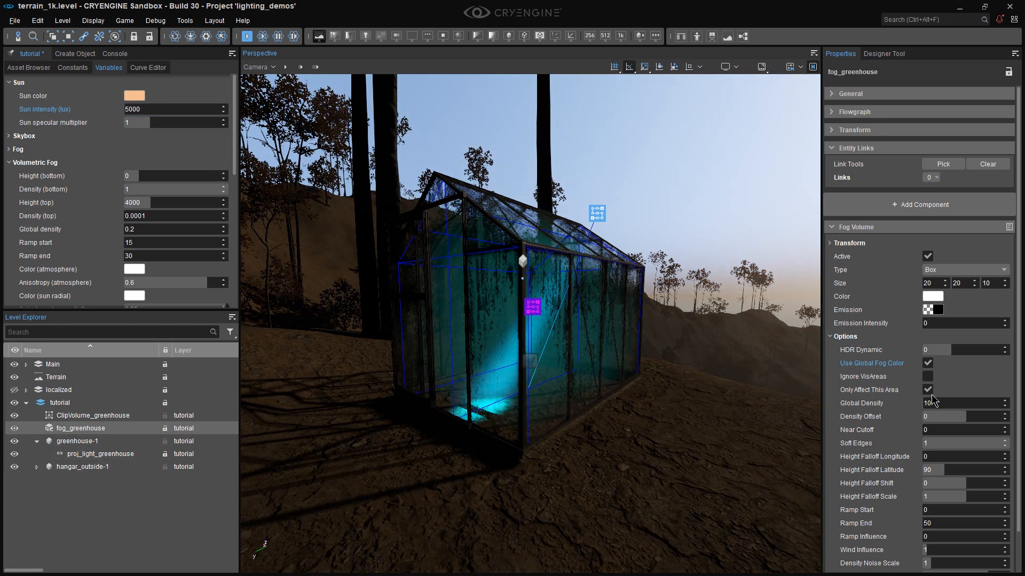
# - Toggle Use Global Fog Color on fog_greenhouse to compare the fog tint, leaving the option disabled
pyautogui.click(928, 363)
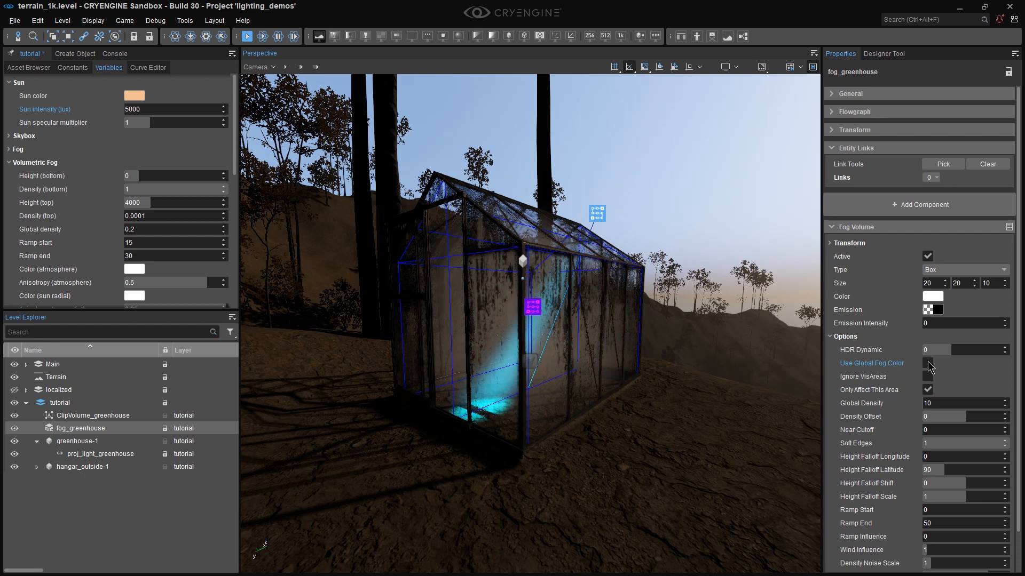
pyautogui.click(928, 364)
pyautogui.click(928, 364)
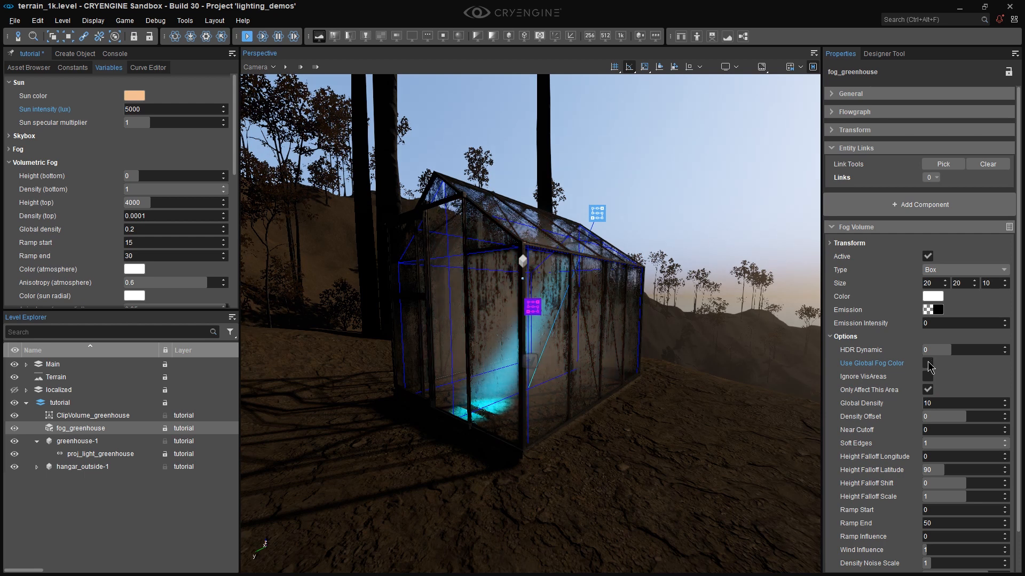
# - Enable Use Global Fog Color on fog_greenhouse and set the volumetric fog's Color (sun radial) to orange
pyautogui.click(928, 364)
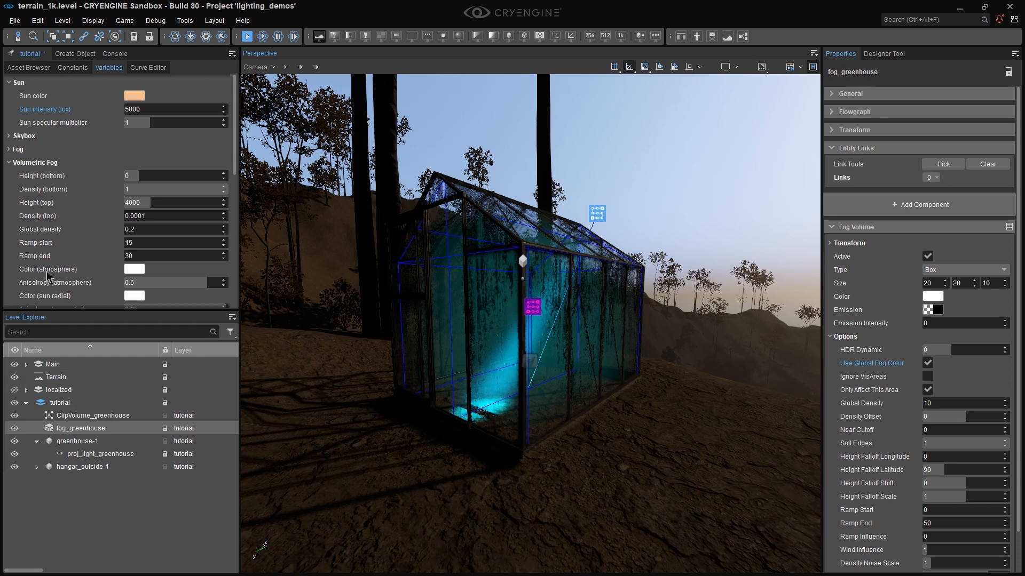
pyautogui.scroll(-2, 142, 255)
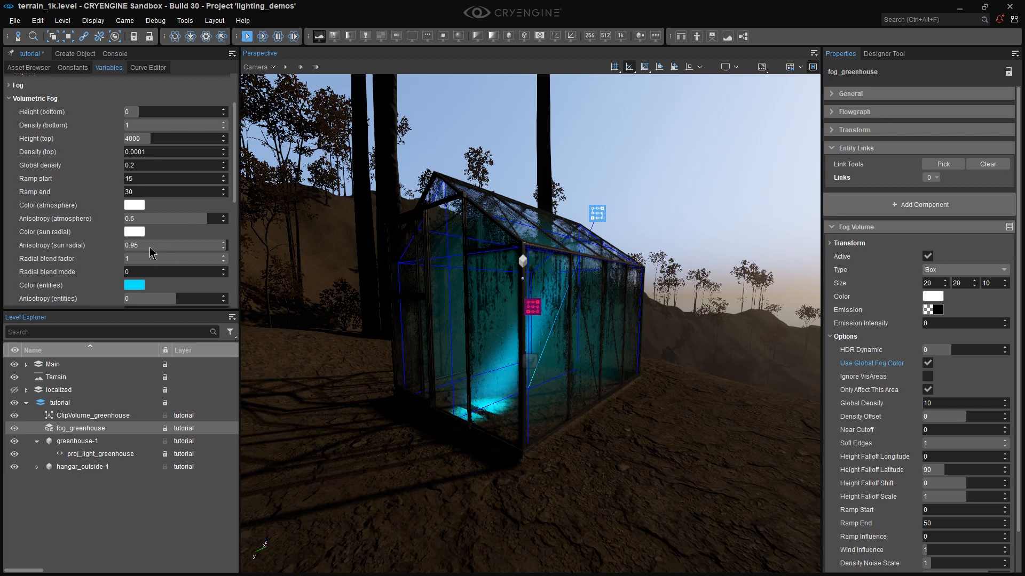
pyautogui.click(134, 232)
pyautogui.moveTo(220, 267); pyautogui.dragTo(239, 257)
pyautogui.click(209, 515)
# - Facing the sun, try the volumetric fog's Anisotropy (sun radial) at 1, 0.9 and 0.8
pyautogui.moveTo(413, 404); pyautogui.dragTo(413, 404, button='right')
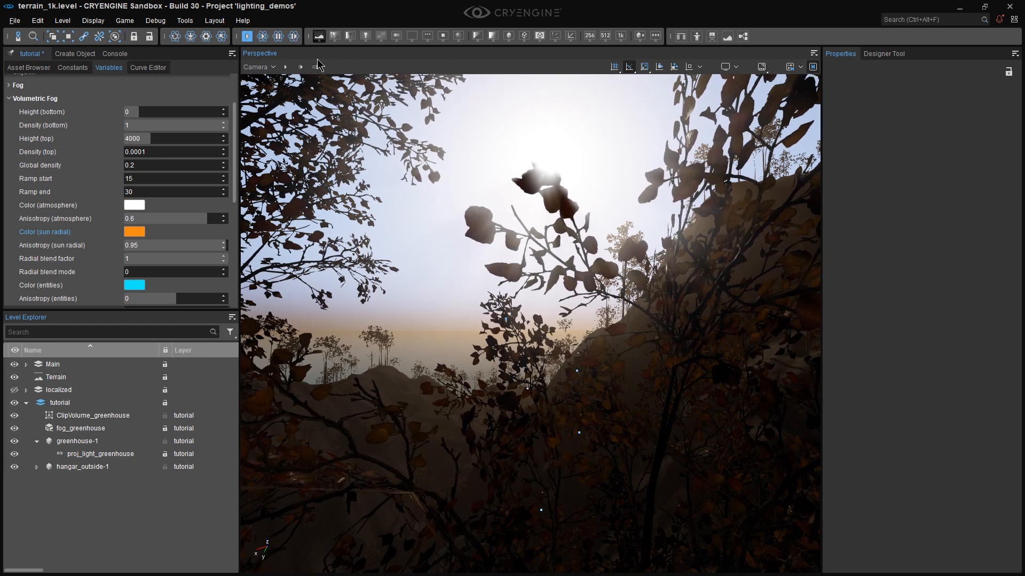
pyautogui.moveTo(429, 218)
pyautogui.mouseDown(button='right')
pyautogui.moveTo(433, 187)
pyautogui.moveTo(430, 217)
pyautogui.mouseUp(button='right')
pyautogui.scroll(2, 430, 219)
pyautogui.moveTo(528, 248); pyautogui.dragTo(525, 248, button='right')
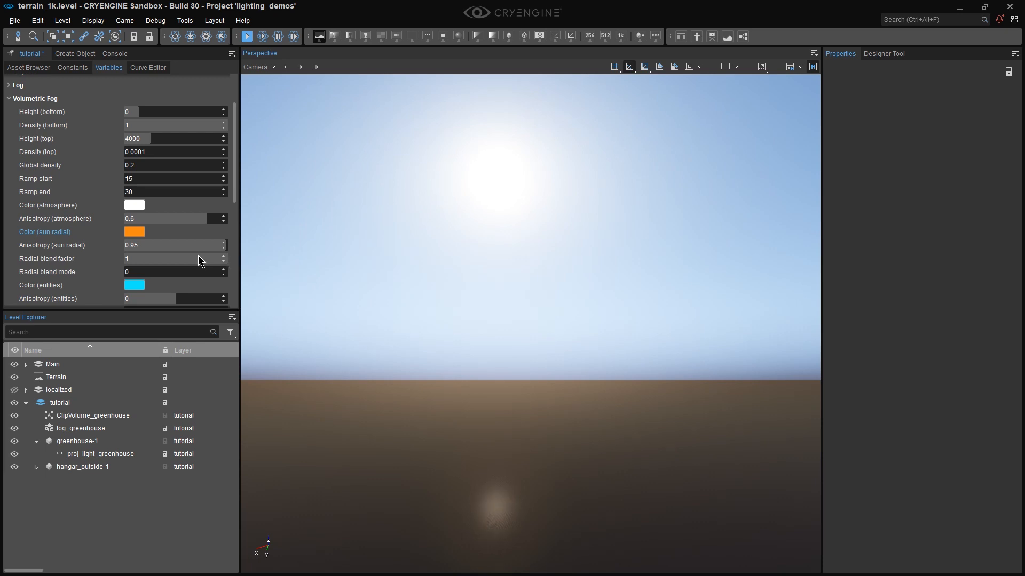
pyautogui.moveTo(198, 248); pyautogui.dragTo(249, 246)
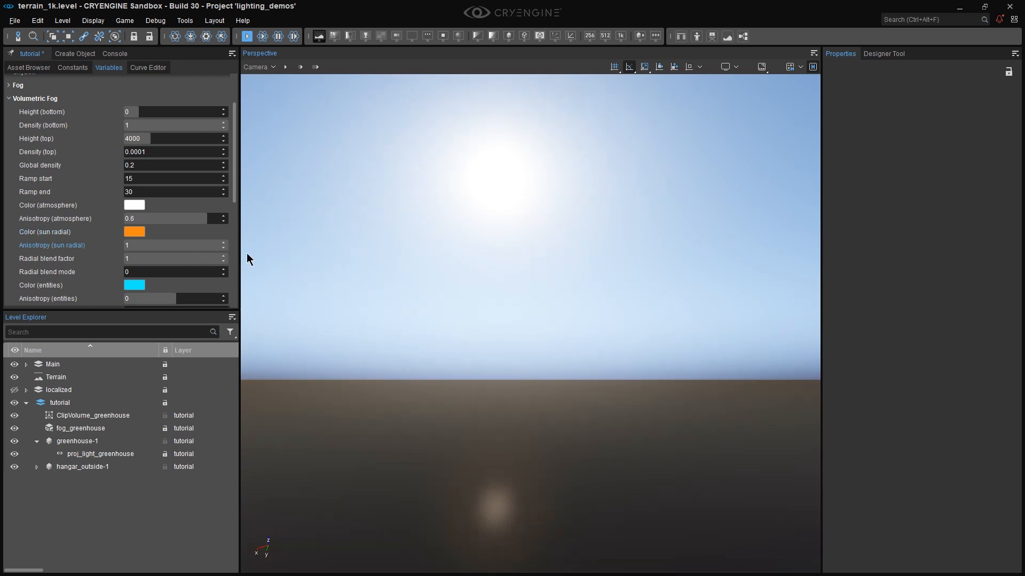
pyautogui.click(223, 248)
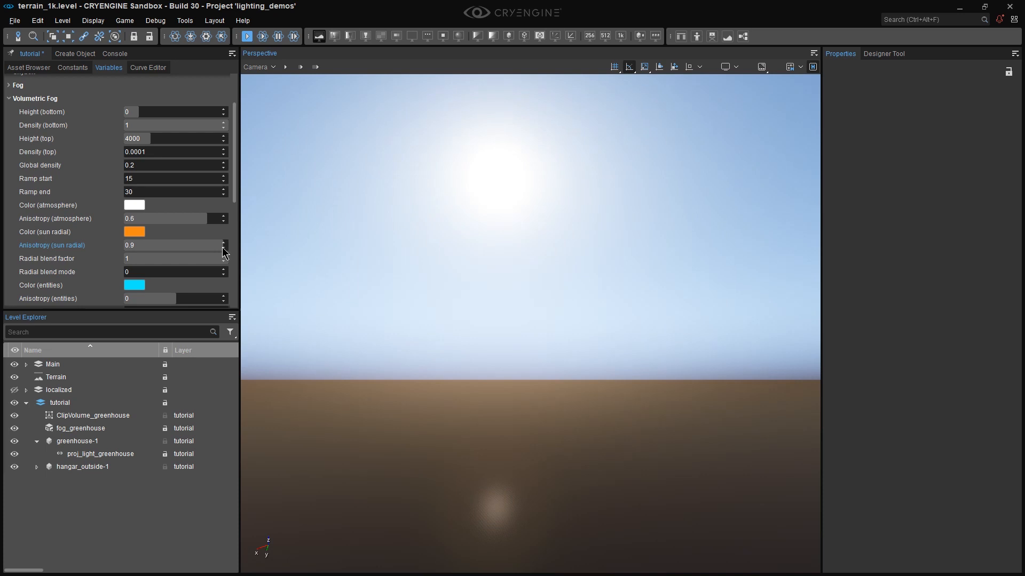
pyautogui.moveTo(455, 280); pyautogui.dragTo(427, 278, button='right')
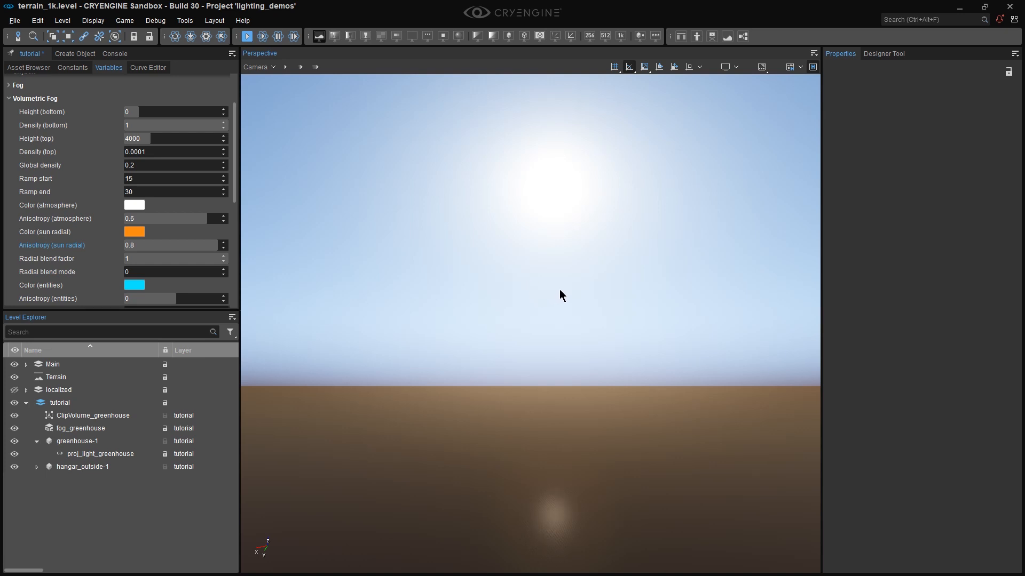
# - Examine how the sun radial fog and the global-colored entity fog look around and inside the greenhouse
pyautogui.hotkey('shift', 'F1')
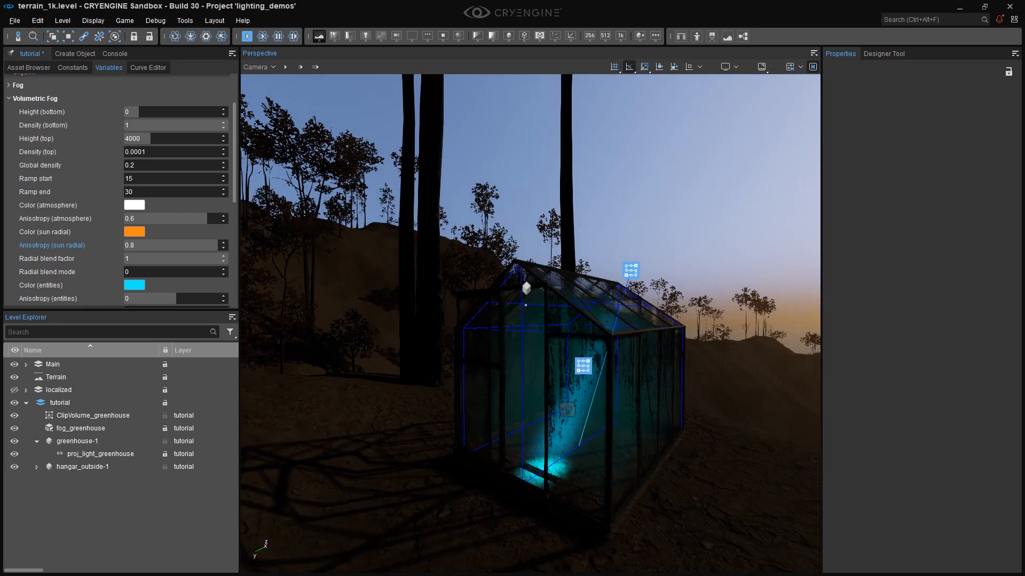
pyautogui.keyDown('alt'); pyautogui.moveTo(555, 427); pyautogui.dragTo(640, 407, button='middle'); pyautogui.keyUp('alt')
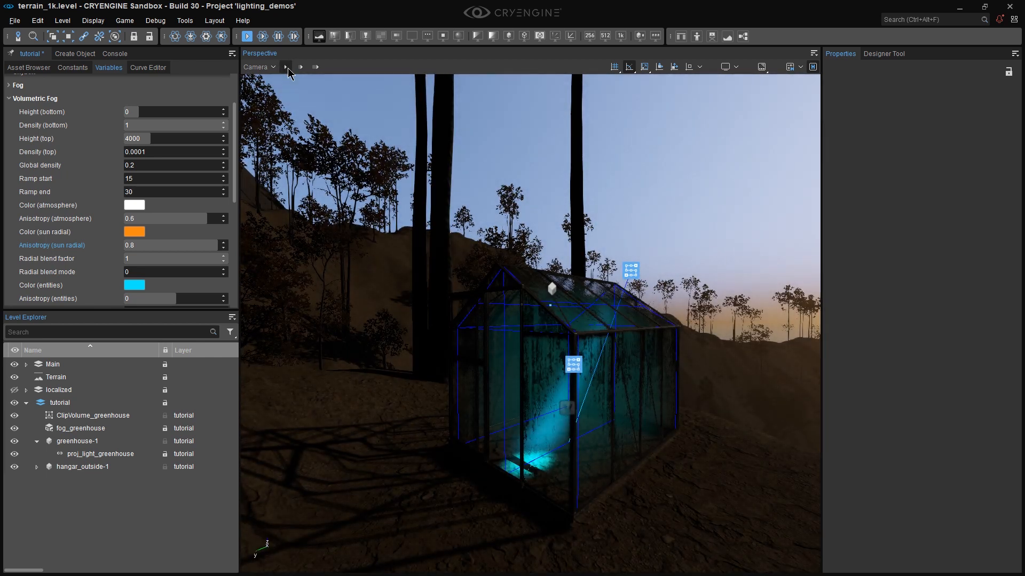
pyautogui.press('a')
pyautogui.moveTo(538, 302); pyautogui.dragTo(635, 297, button='right')
pyautogui.press('w')
pyautogui.press('q')
pyautogui.press('d')
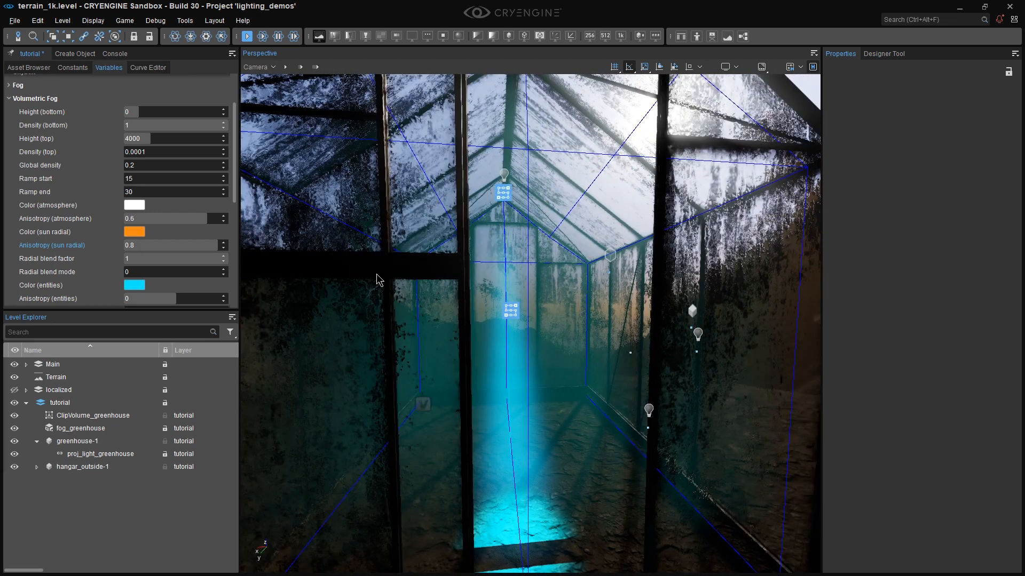
pyautogui.press('d')
pyautogui.moveTo(534, 301); pyautogui.dragTo(566, 276, button='right')
pyautogui.press('a')
pyautogui.press('w')
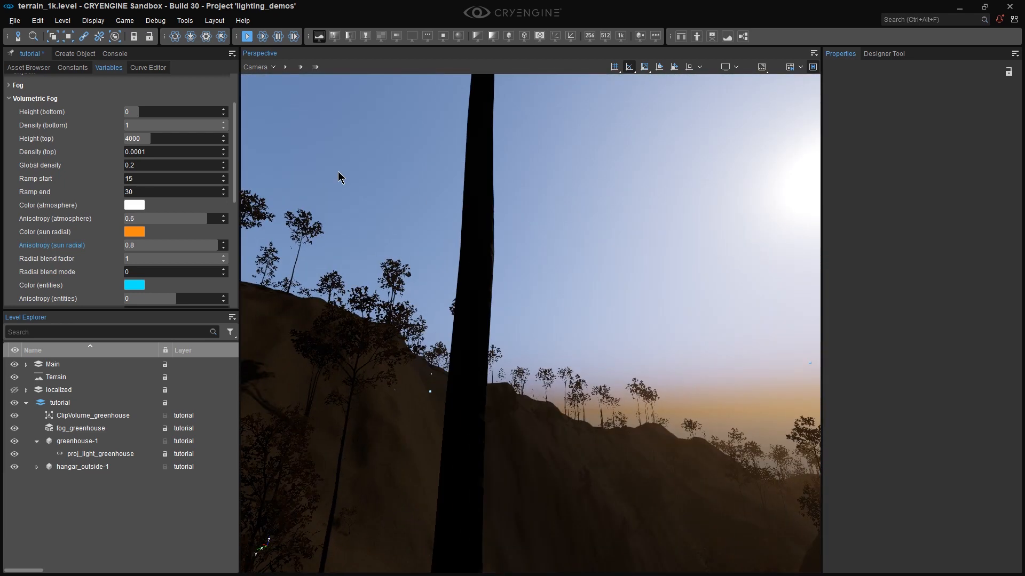
# - Fly high above the hills facing the sun and try Anisotropy (sun radial) at 0.9 and 0.95
pyautogui.click(316, 67)
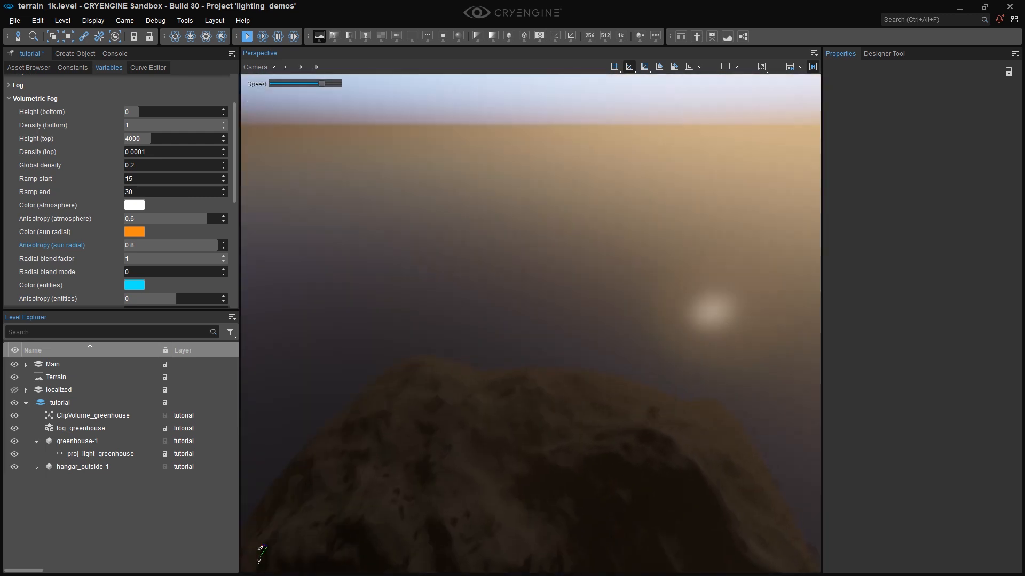
pyautogui.moveTo(530, 320); pyautogui.dragTo(539, 372, button='right')
pyautogui.scroll(-5, 559, 175)
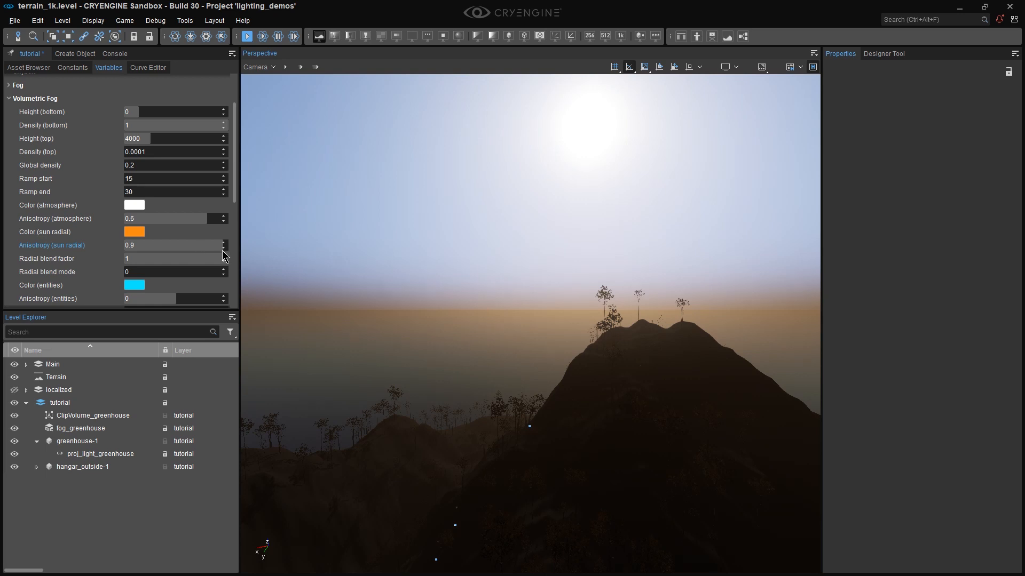
pyautogui.click(203, 244)
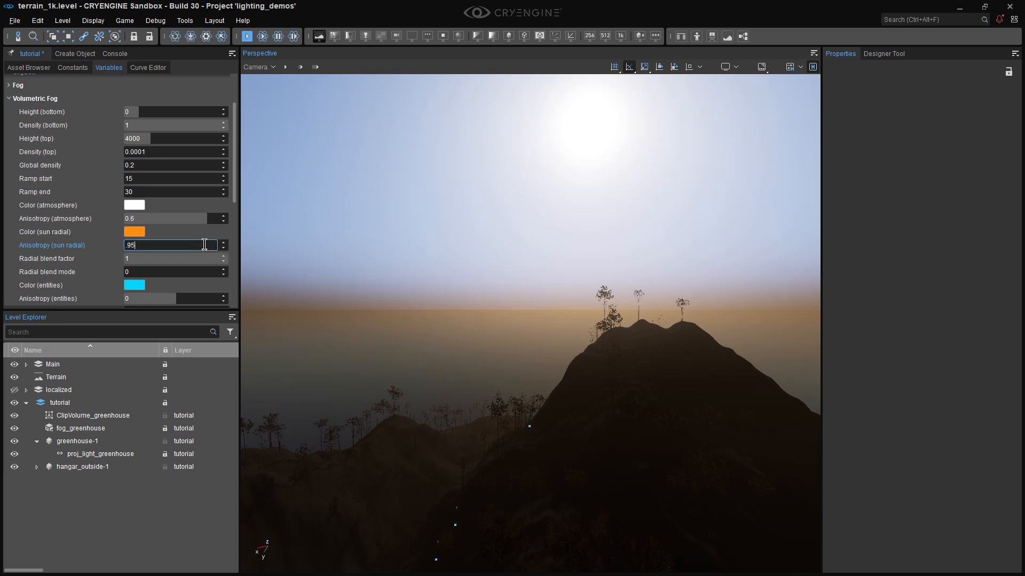
pyautogui.press('Return')
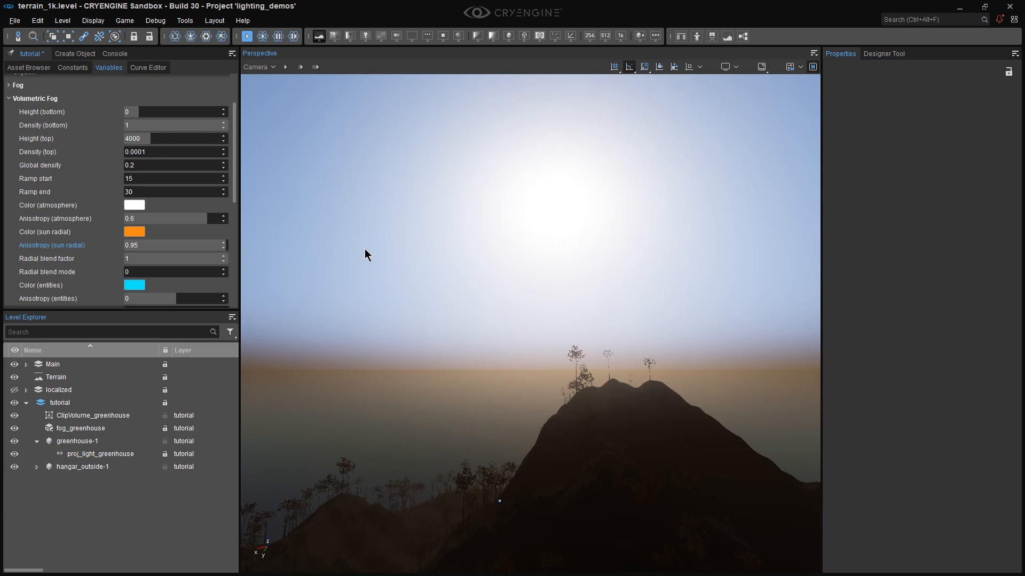
pyautogui.moveTo(383, 279); pyautogui.dragTo(464, 274, button='right')
# - Try Anisotropy (sun radial) at -1 and -0.9 while viewing the hills on the side opposite the sun
pyautogui.click(170, 246)
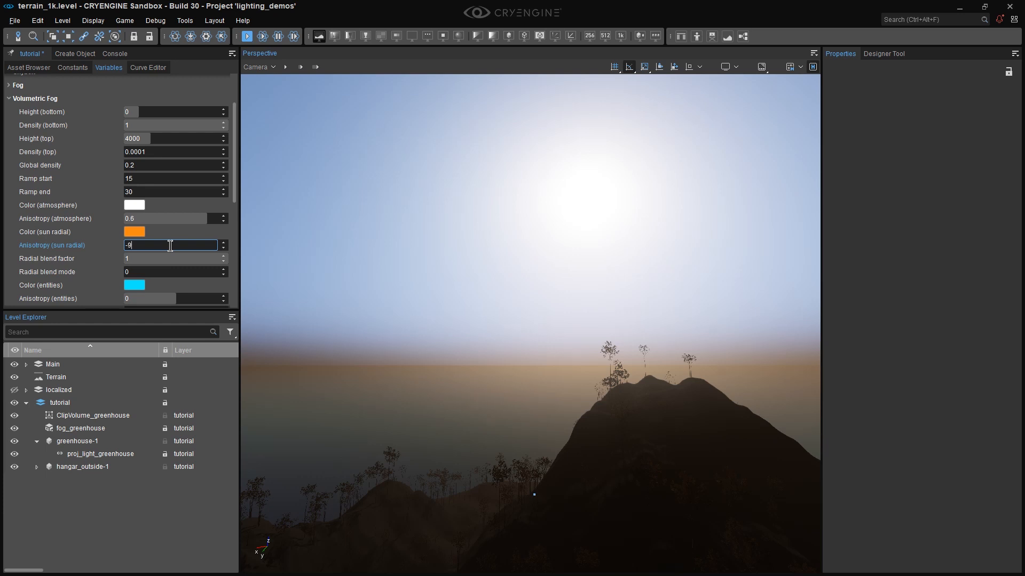
pyautogui.write('-1')
pyautogui.press('Return')
pyautogui.moveTo(547, 187); pyautogui.dragTo(617, 213, button='right')
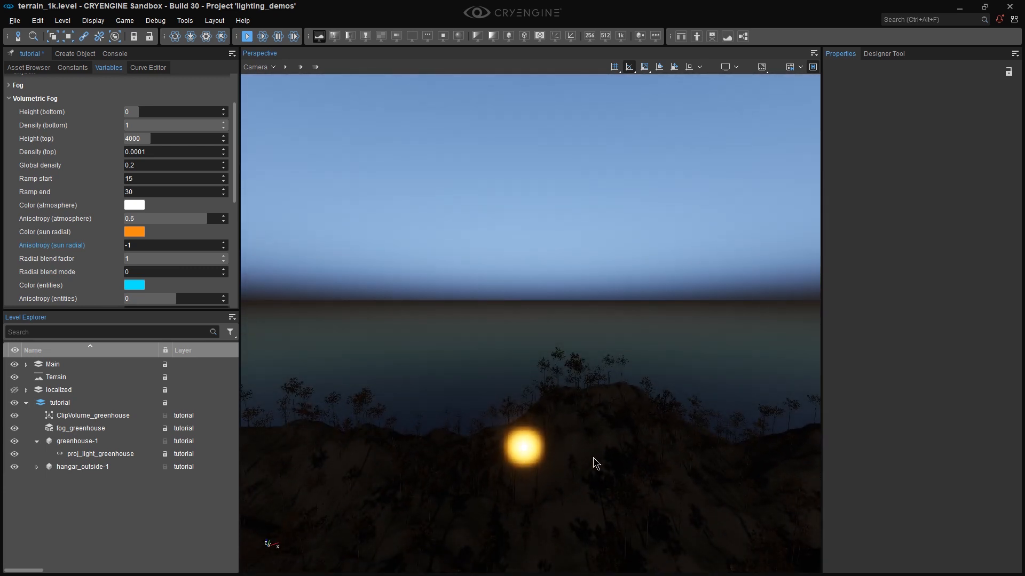
pyautogui.click(223, 242)
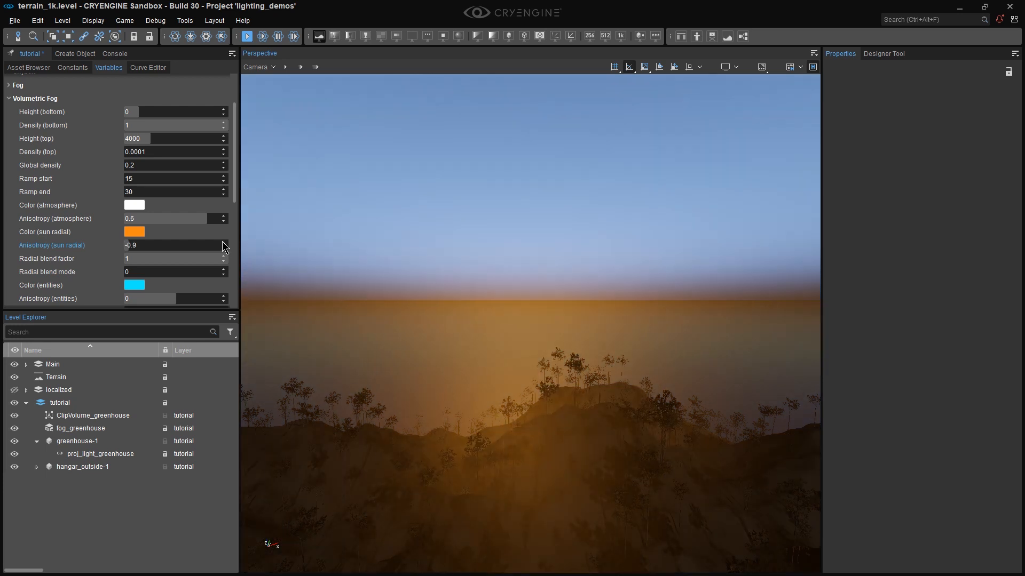
pyautogui.moveTo(427, 315); pyautogui.dragTo(445, 376, button='right')
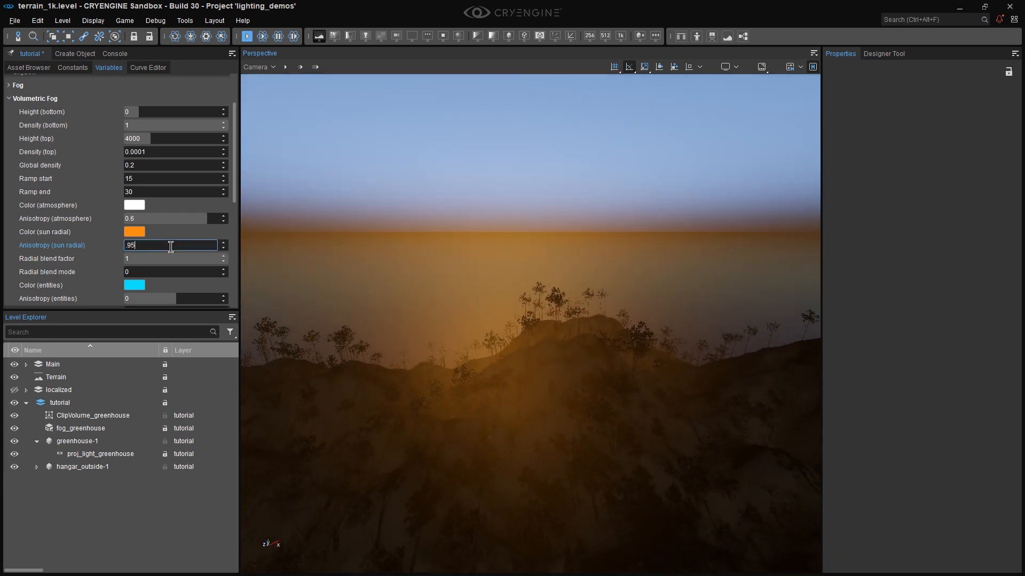
# - Return Anisotropy (sun radial) to positive values of 0.95 and 0.9, and face the sun again
pyautogui.press('Return')
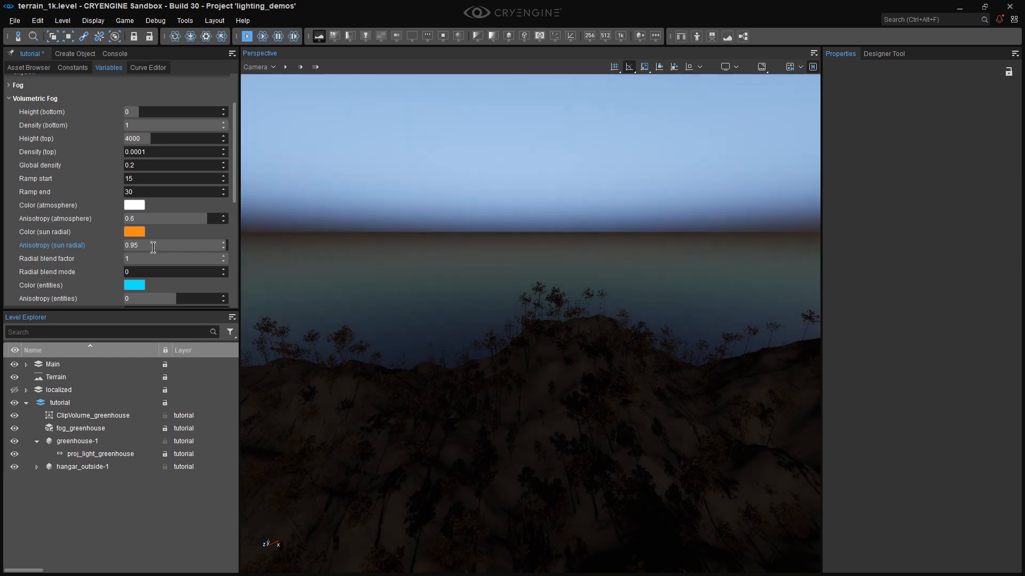
pyautogui.click(189, 247)
pyautogui.write('.9')
pyautogui.press('Return')
pyautogui.moveTo(513, 254); pyautogui.dragTo(459, 221, button='right')
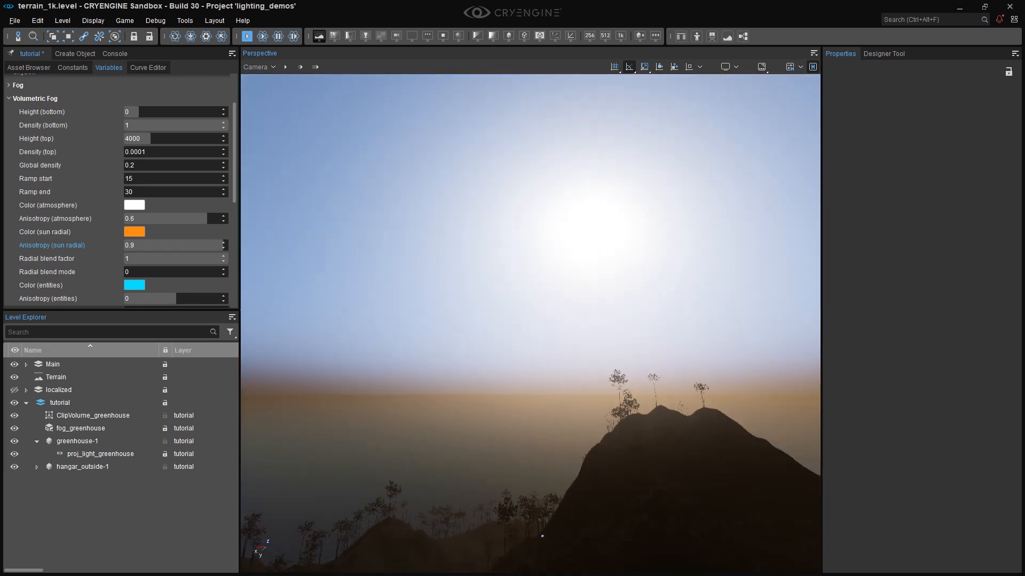
# - Compare the sun glow with Anisotropy (sun radial) at 0.8 and at 1
pyautogui.click(174, 245)
pyautogui.write('.8')
pyautogui.press('Return')
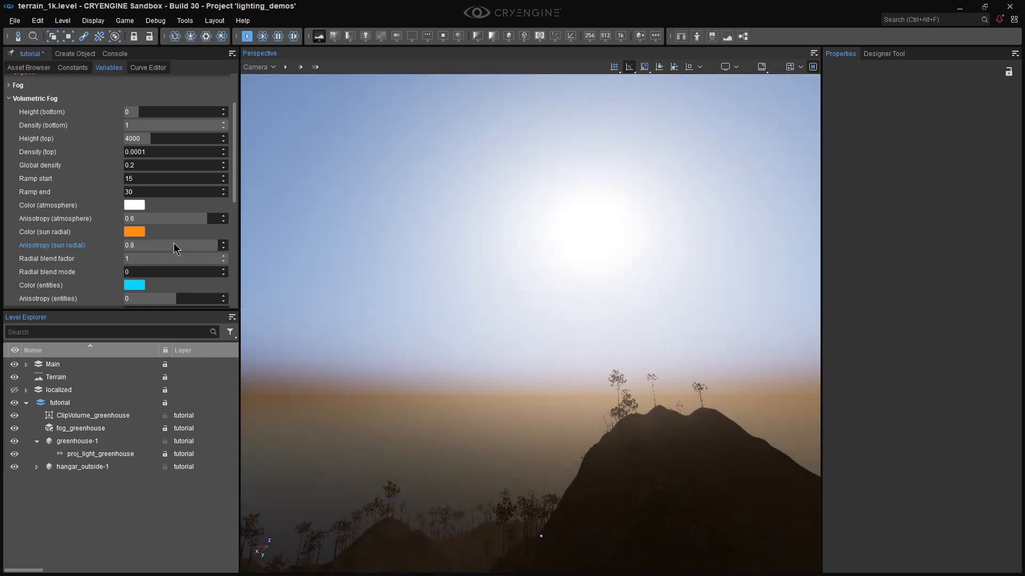
pyautogui.click(198, 242)
pyautogui.write('1')
pyautogui.press('Return')
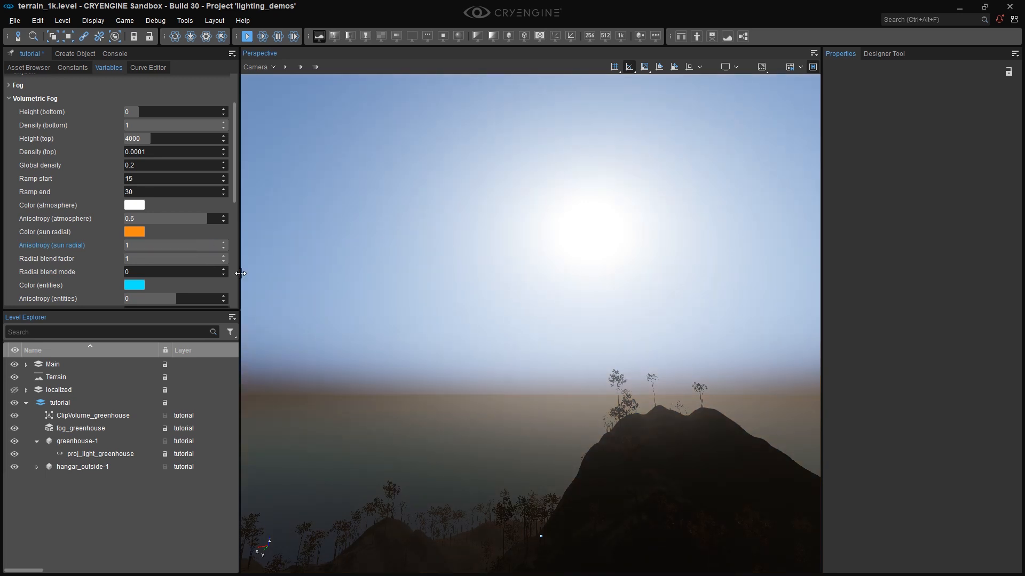
# - Try Anisotropy (sun radial) at 0 and inspect the fog color in the direction away from the sun
pyautogui.click(157, 246)
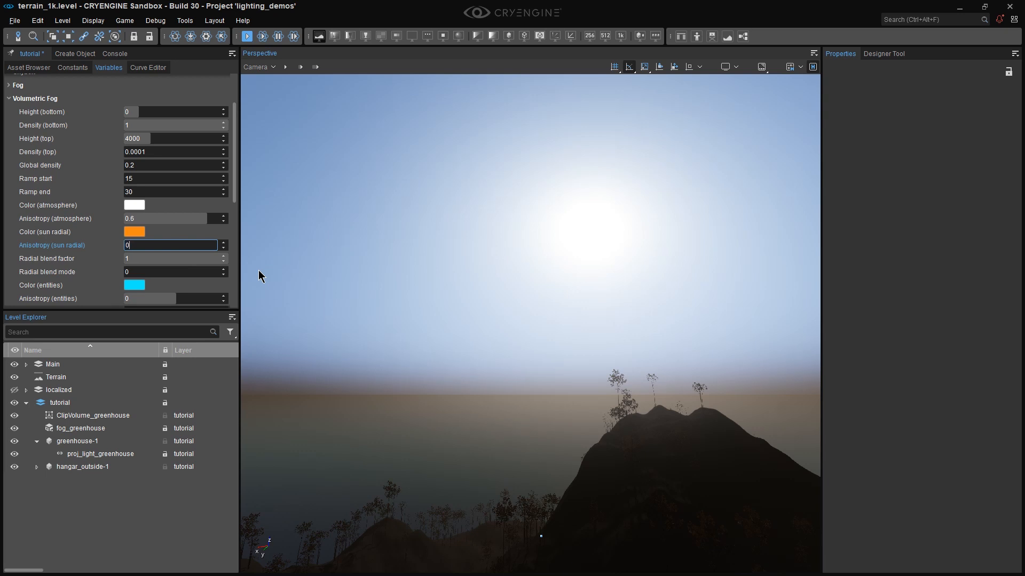
pyautogui.write('0')
pyautogui.press('Return')
pyautogui.moveTo(598, 278); pyautogui.dragTo(603, 384, button='middle')
pyautogui.moveTo(598, 279); pyautogui.dragTo(346, 358, button='right')
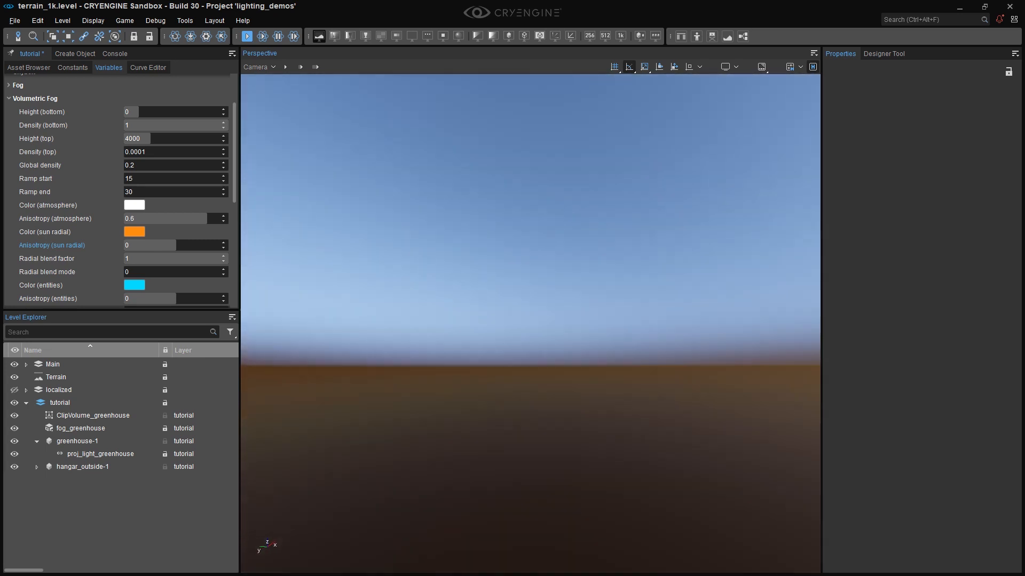
# - Face the sun again and set Anisotropy (sun radial) to 0.95
pyautogui.moveTo(602, 284); pyautogui.dragTo(602, 235, button='middle')
pyautogui.moveTo(608, 286); pyautogui.dragTo(365, 229, button='right')
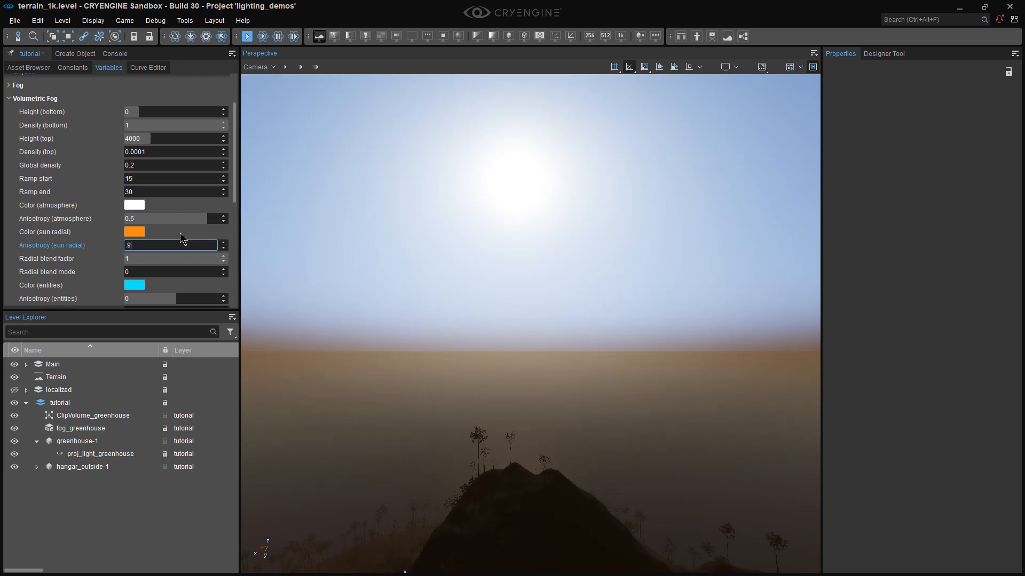
pyautogui.press('Return')
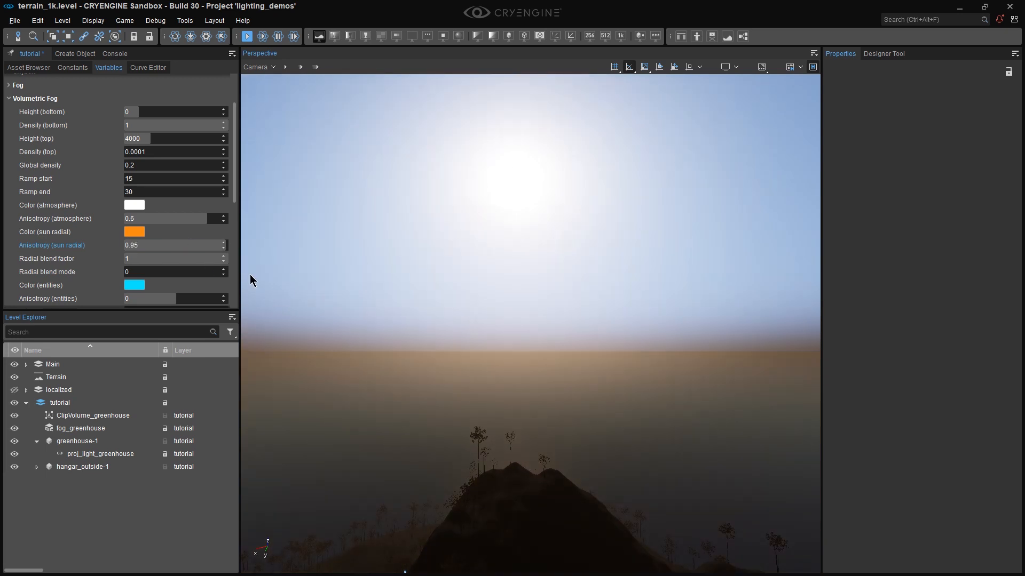
pyautogui.scroll(-2, 133, 277)
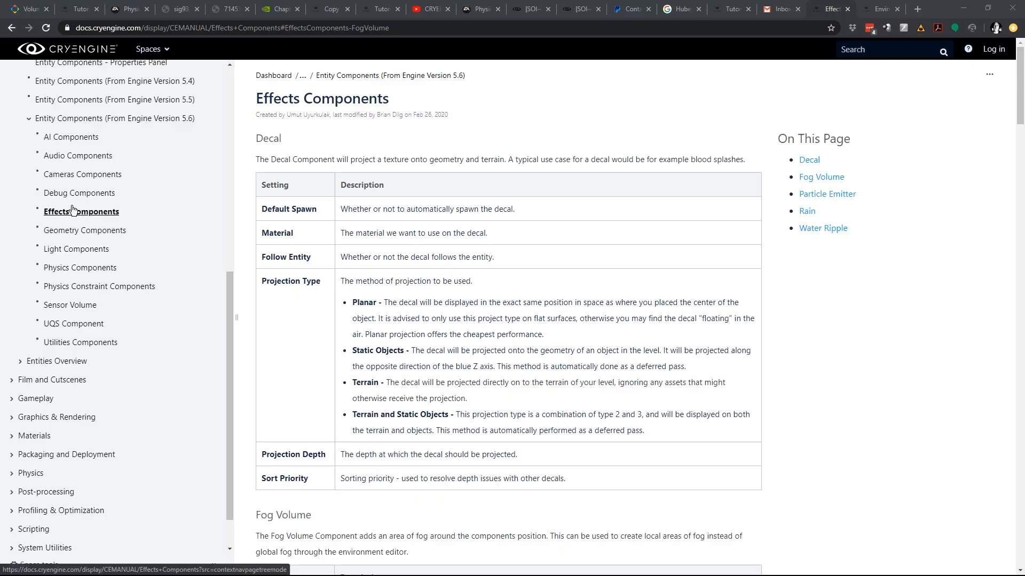
# - Review the Fog Volume, Environment Probe and light pages of the CRYENGINE documentation in the browser for their volumetric fog options
pyautogui.click(814, 177)
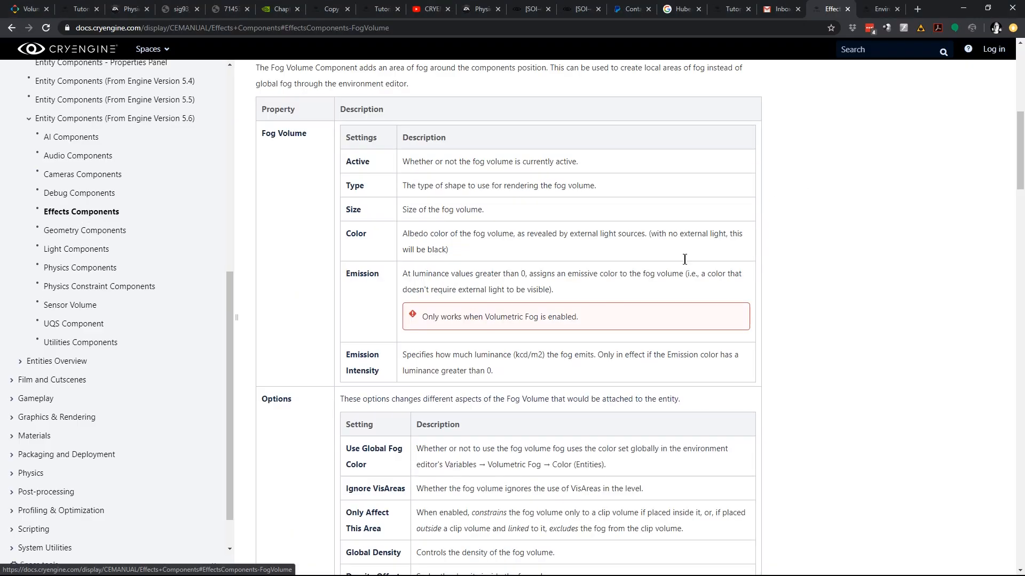
pyautogui.scroll(-7, 657, 294)
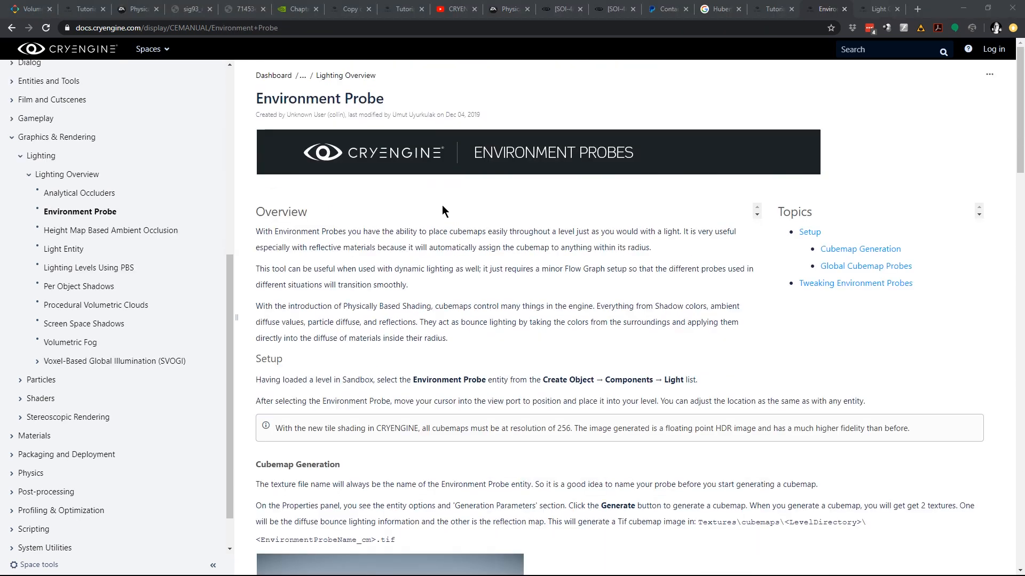
pyautogui.scroll(-15, 572, 328)
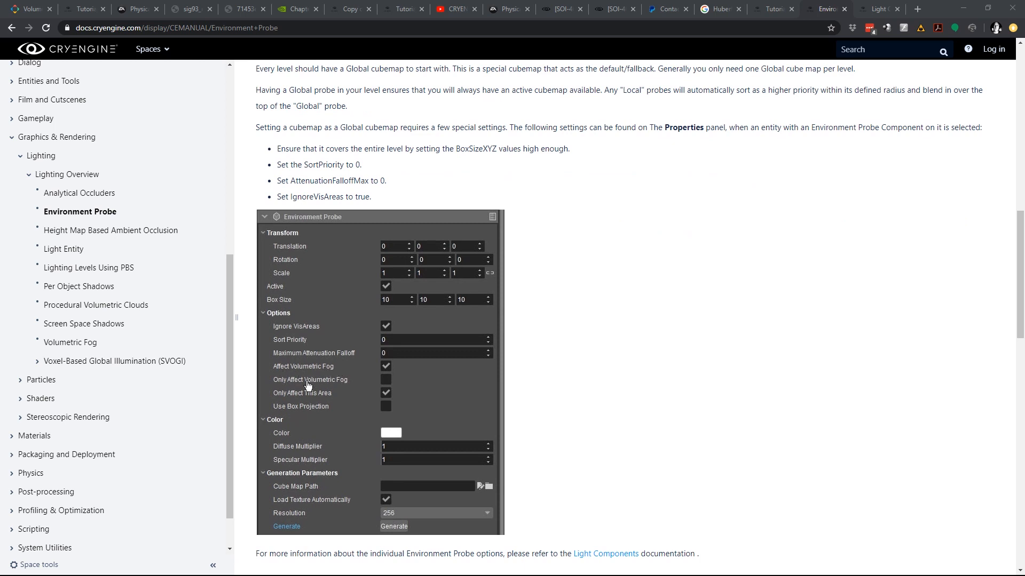
pyautogui.click(877, 9)
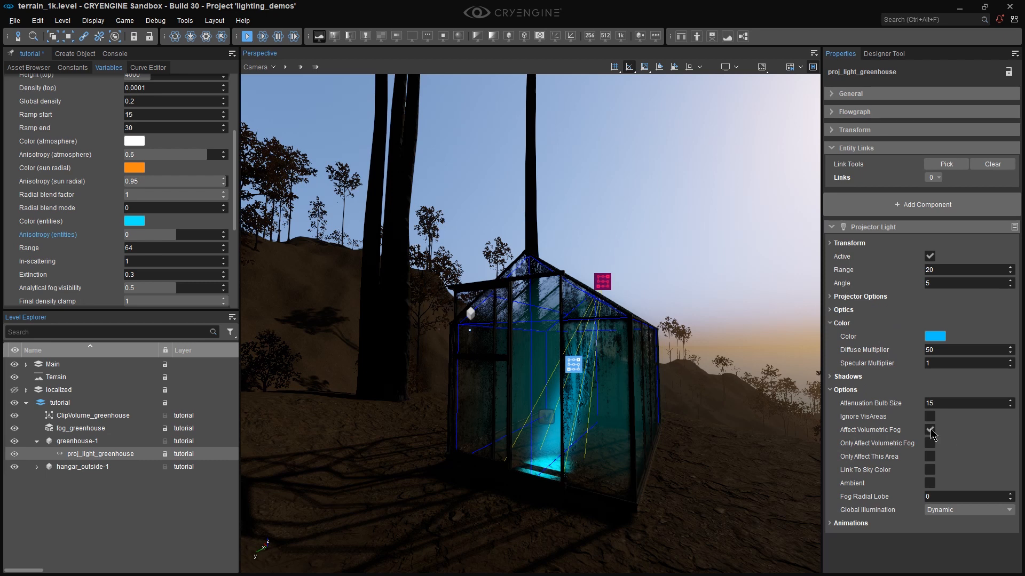
# - In Sandbox, toggle Affect Volumetric Fog and Only Affect Volumetric Fog on proj_light_greenhouse, returning each option to its original state
pyautogui.click(929, 430)
pyautogui.click(929, 430)
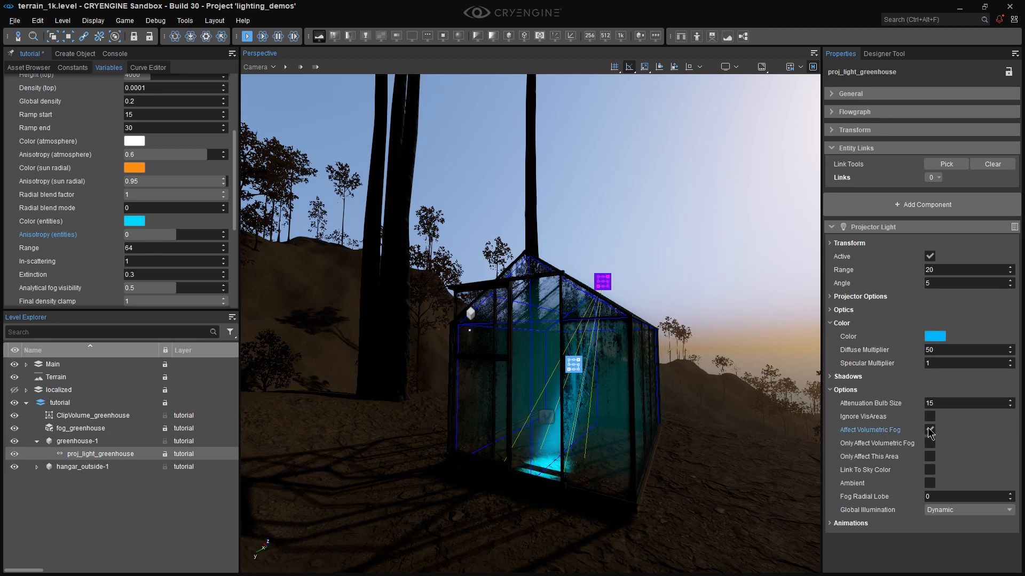
pyautogui.click(930, 444)
pyautogui.click(930, 444)
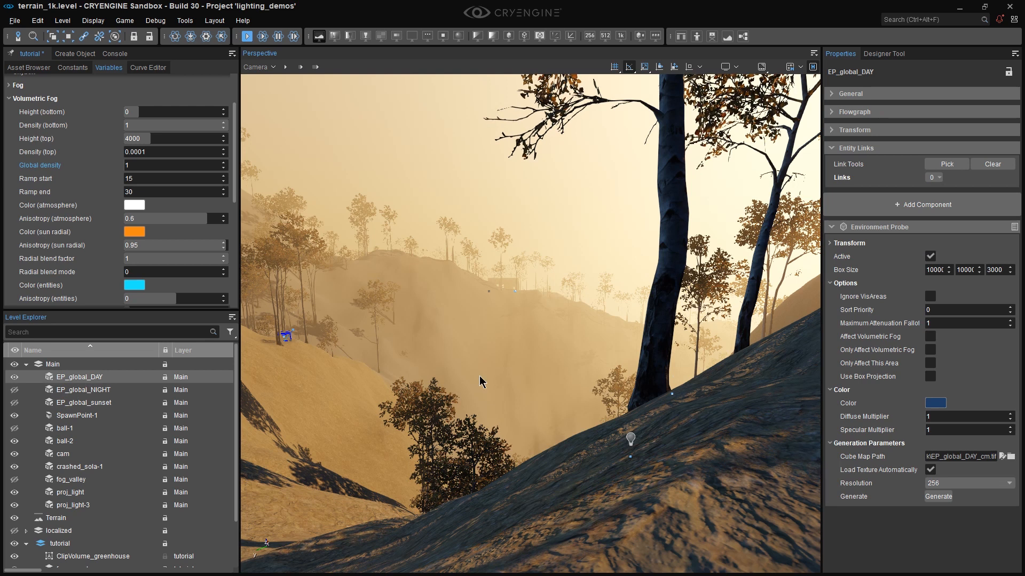
# - Enable Affect Volumetric Fog on the EP_global_DAY environment probe
pyautogui.click(930, 337)
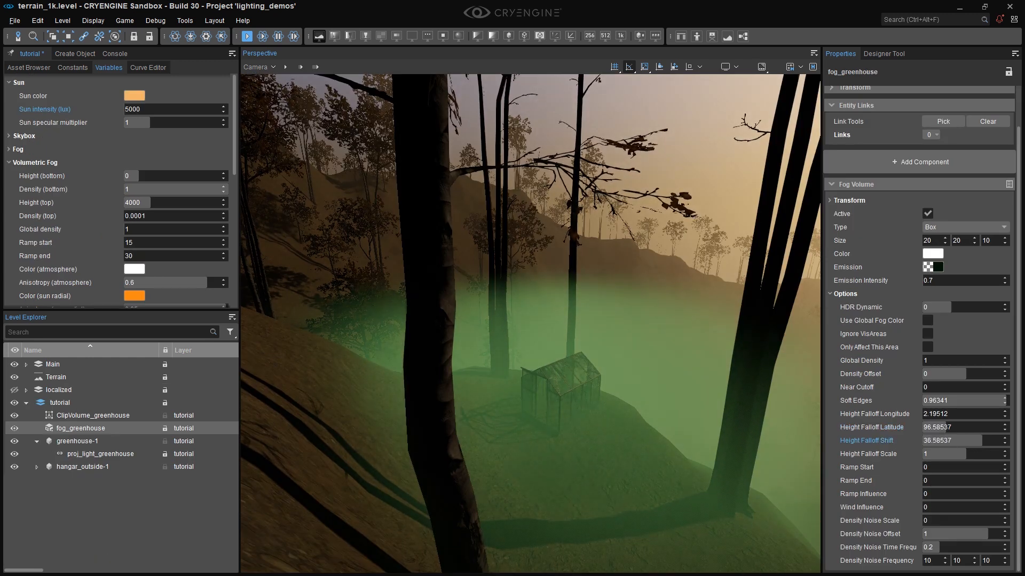
# - Set fog_greenhouse's Height Falloff Shift to about 9.76 and its Soft Edges to 0
pyautogui.moveTo(982, 441)
pyautogui.mouseDown()
pyautogui.moveTo(930, 441)
pyautogui.moveTo(970, 441)
pyautogui.mouseUp()
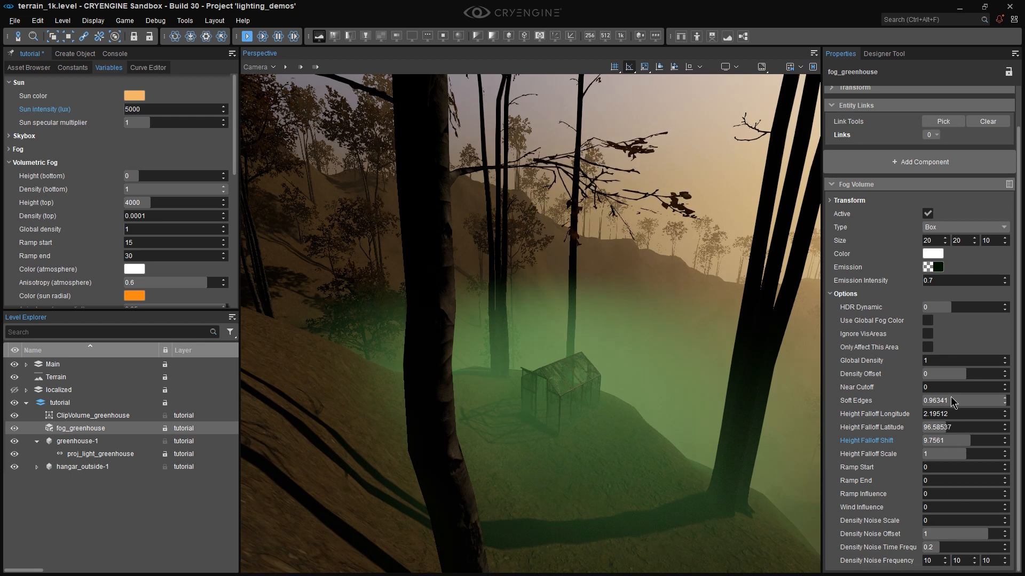
pyautogui.moveTo(970, 401); pyautogui.dragTo(921, 401)
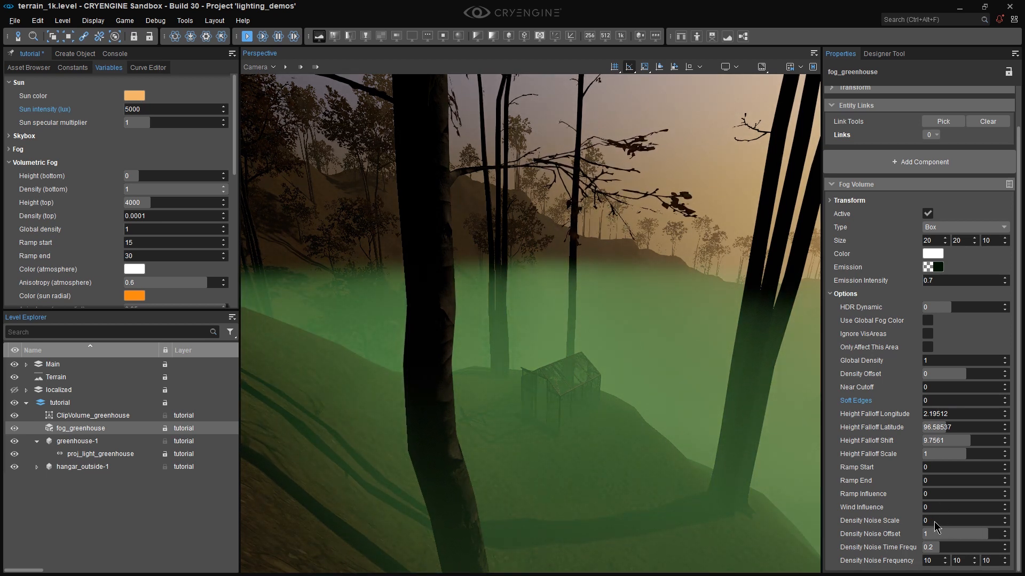
# - Give fog_greenhouse a Density Noise Scale of 10 and a Wind Influence of about 5.49
pyautogui.moveTo(931, 522); pyautogui.dragTo(1004, 519)
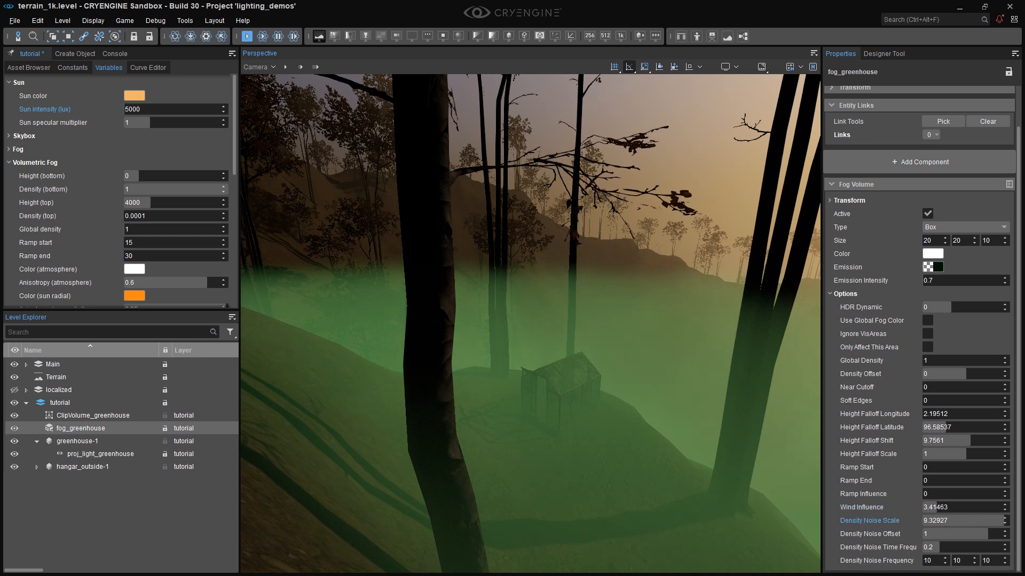
pyautogui.moveTo(934, 507); pyautogui.dragTo(945, 507)
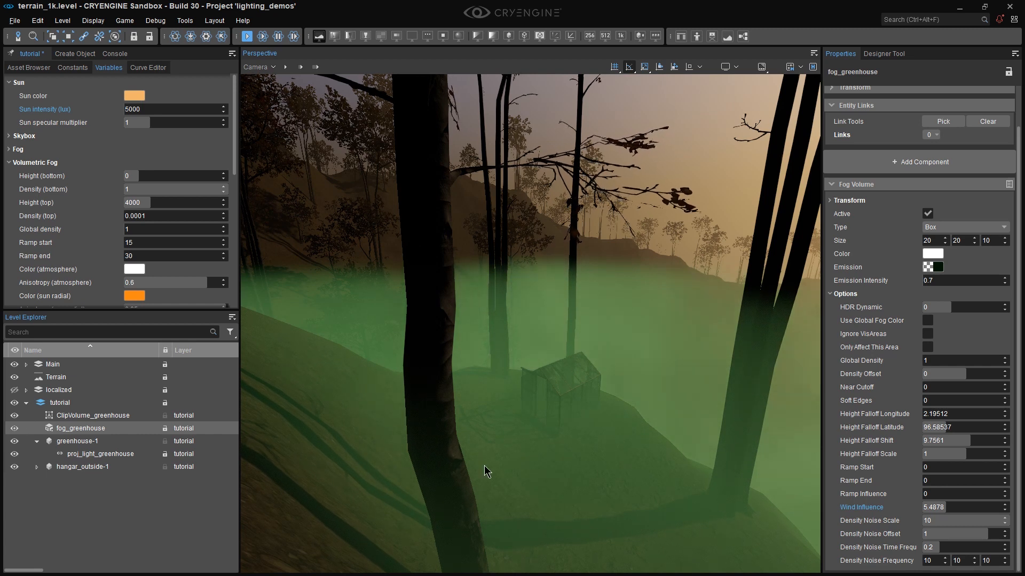
pyautogui.moveTo(971, 508); pyautogui.dragTo(964, 514)
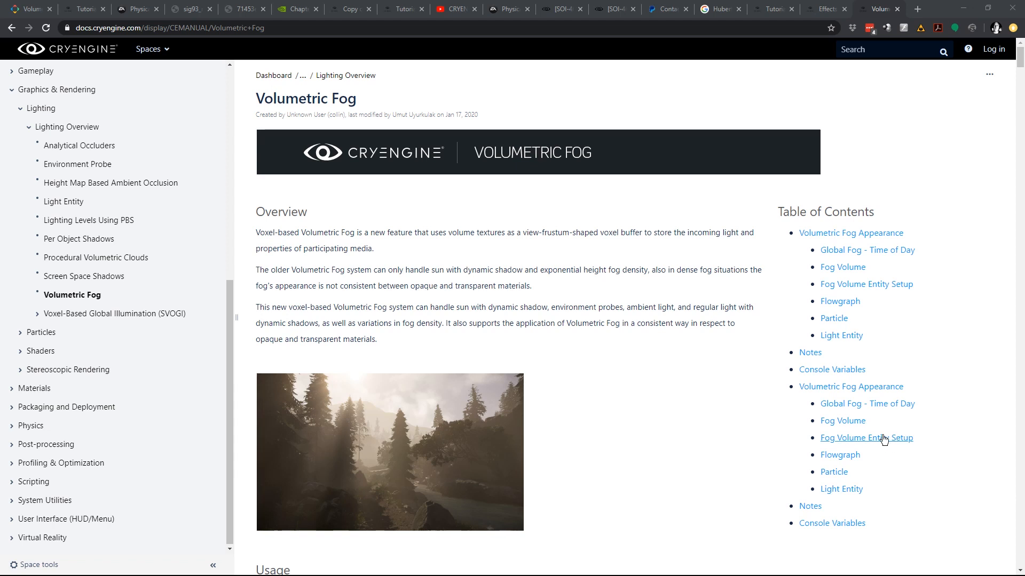
# - Review the Fog Volume Entity Setup section of the CRYENGINE Volumetric Fog documentation in the browser
pyautogui.click(886, 438)
pyautogui.scroll(-5, 597, 352)
pyautogui.scroll(-7, 597, 350)
pyautogui.moveTo(788, 329); pyautogui.dragTo(399, 351)
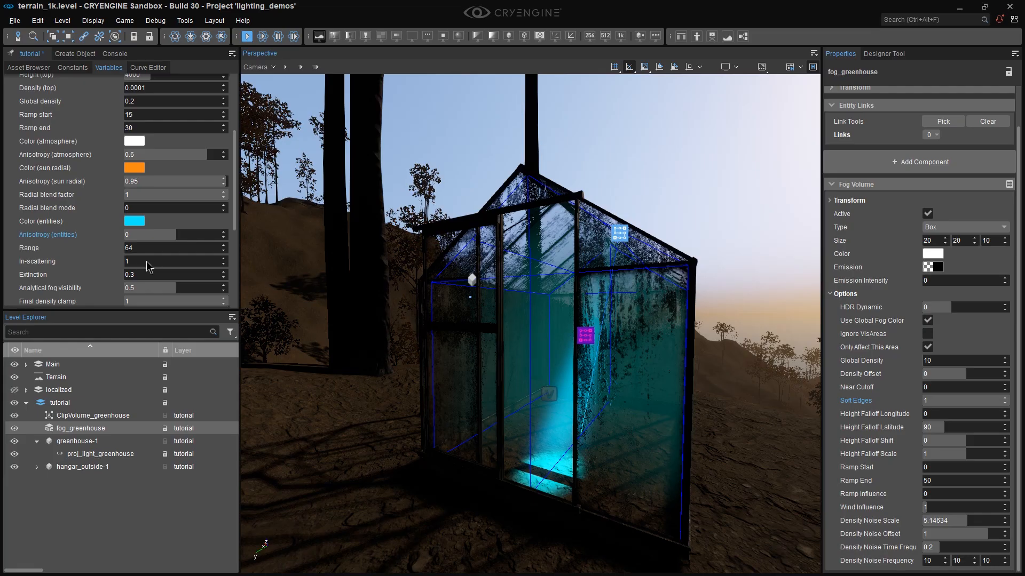
# - In Sandbox, set the global volumetric fog In-scattering to 0
pyautogui.doubleClick(139, 263)
pyautogui.write('0')
pyautogui.press('Return')
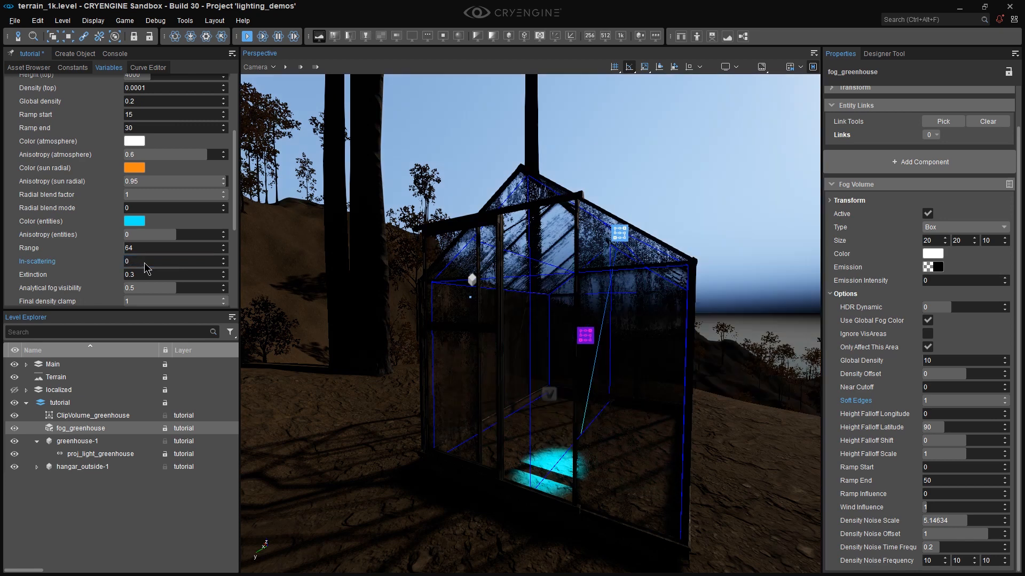
pyautogui.moveTo(552, 289); pyautogui.dragTo(555, 318, button='right')
pyautogui.press('s')
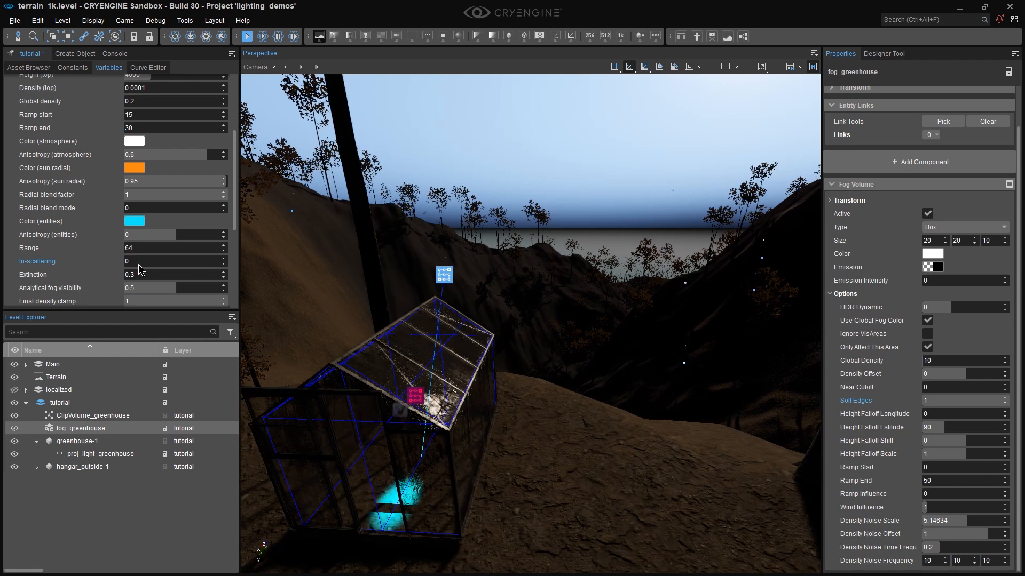
# - Raise In-scattering to about 62.8 to exaggerate the scattered light, and reset it to 0
pyautogui.moveTo(139, 262); pyautogui.dragTo(203, 263)
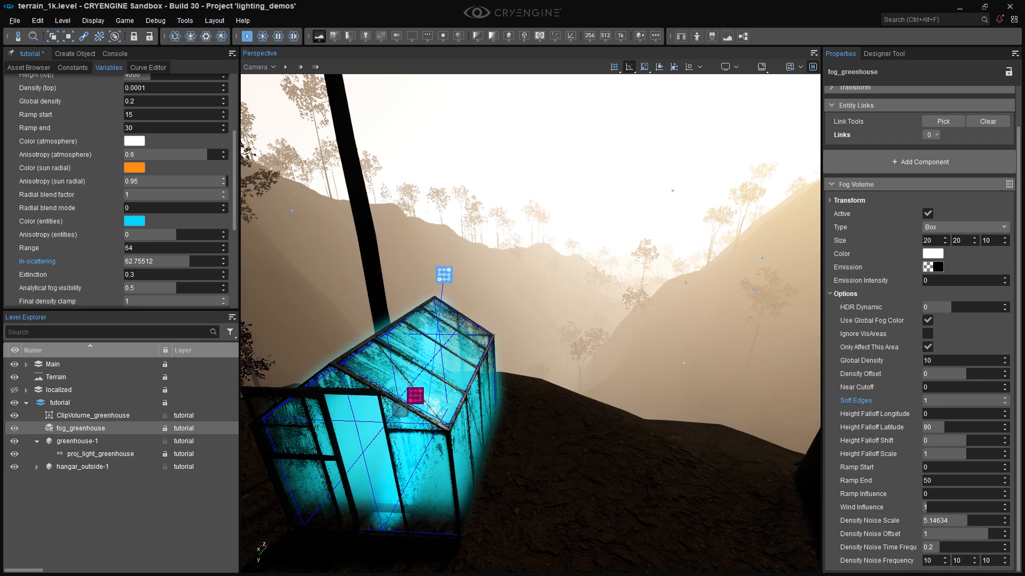
pyautogui.doubleClick(178, 264)
pyautogui.write('0')
pyautogui.press('Return')
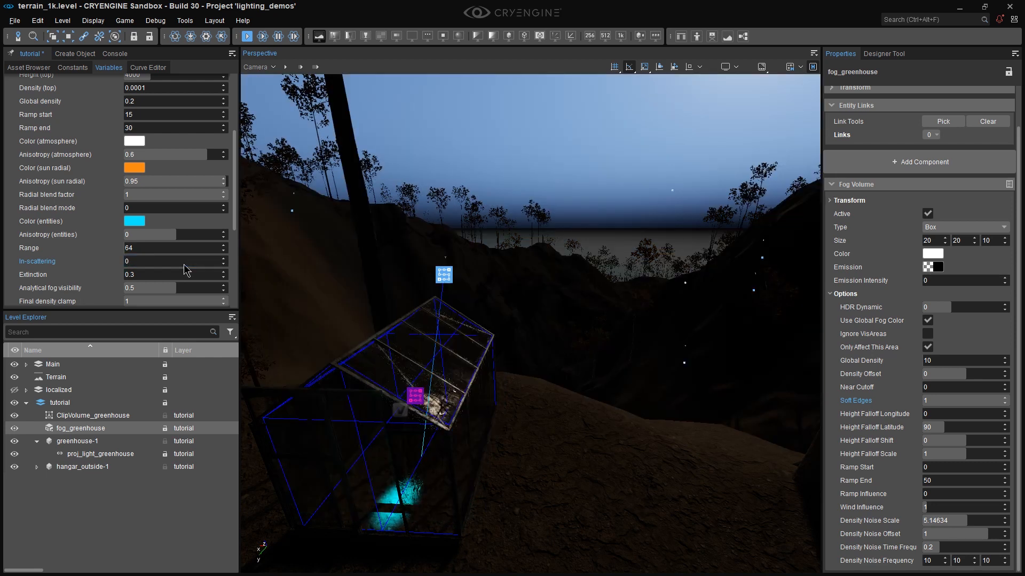
# - Set the volumetric fog In-scattering to 1
pyautogui.doubleClick(178, 263)
pyautogui.write('1')
pyautogui.press('Return')
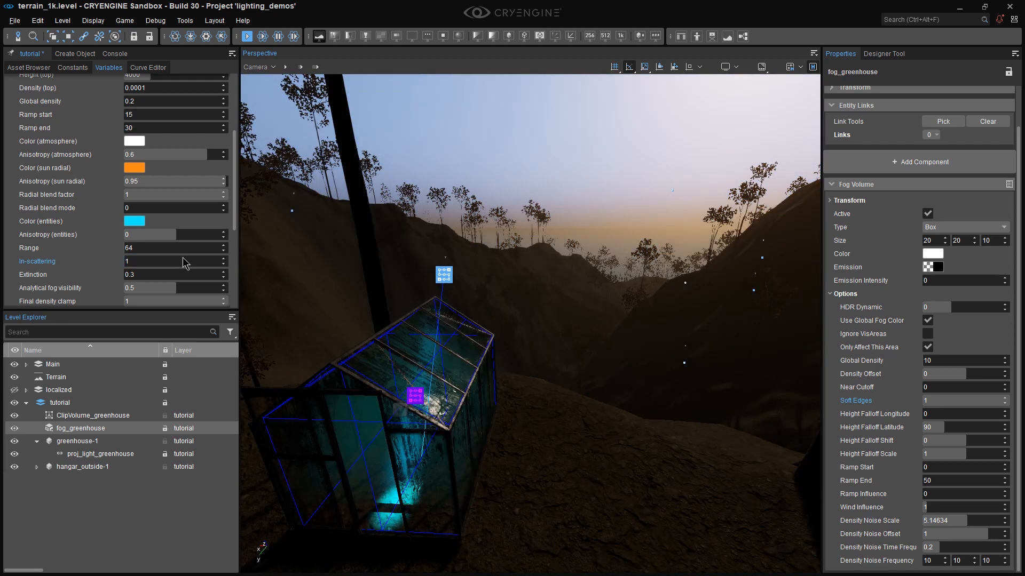
pyautogui.moveTo(459, 369); pyautogui.dragTo(439, 314, button='middle')
pyautogui.moveTo(439, 314); pyautogui.dragTo(441, 267, button='right')
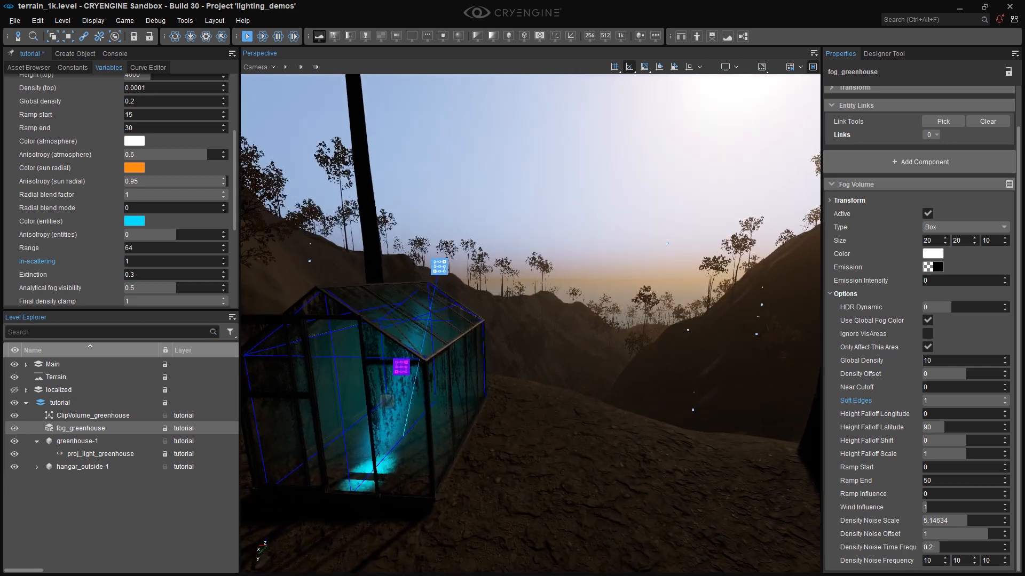
# - Set the Sun intensity to 80000 lux
pyautogui.scroll(5, 194, 142)
pyautogui.doubleClick(159, 109)
pyautogui.write('80000')
pyautogui.press('Return')
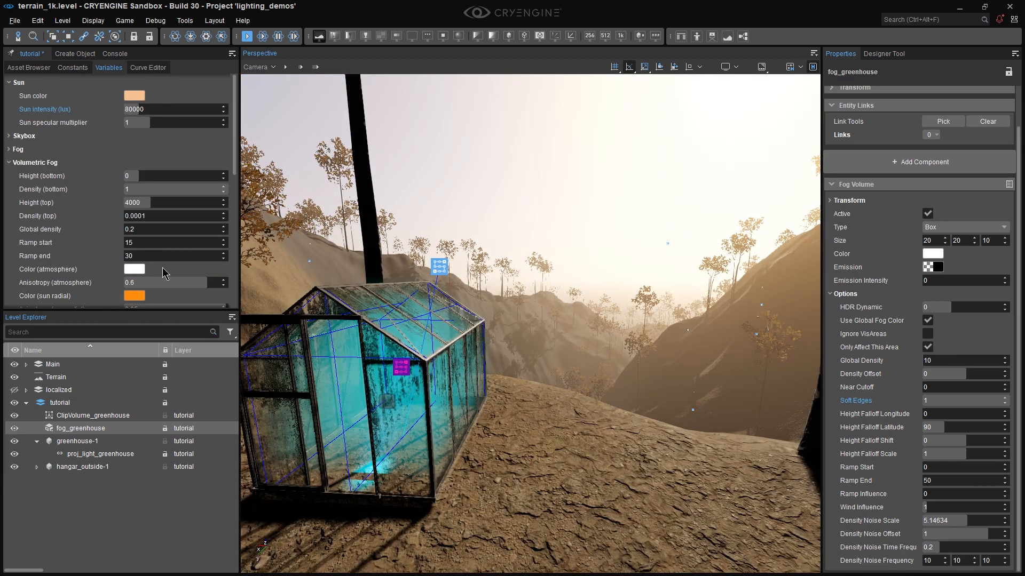
# - Raise the volumetric fog Extinction and pull it back down to 0 to compare how the fog absorbs light
pyautogui.scroll(-3, 151, 253)
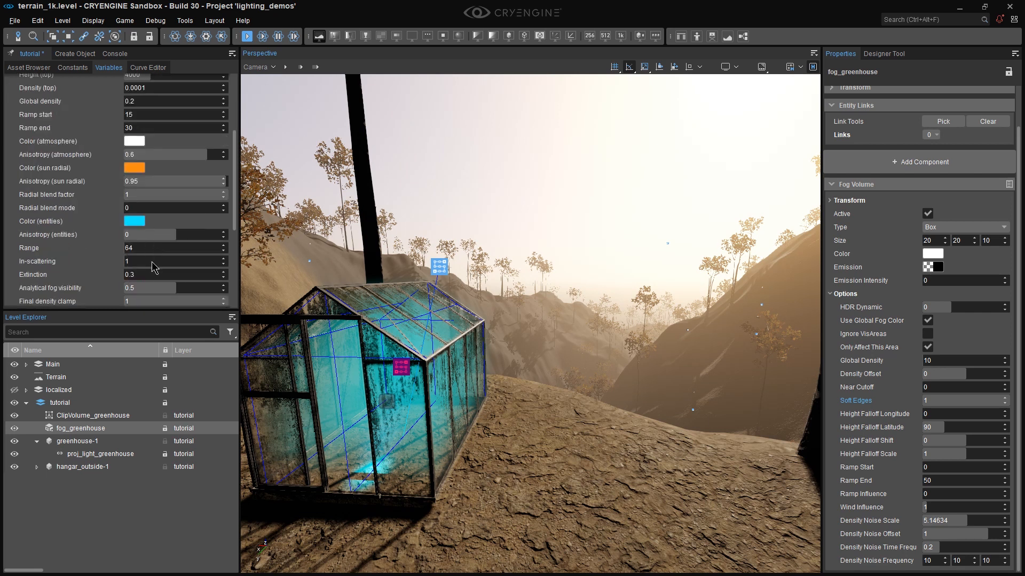
pyautogui.moveTo(126, 275); pyautogui.dragTo(165, 275)
pyautogui.moveTo(487, 388); pyautogui.dragTo(512, 378, button='right')
pyautogui.press('a')
pyautogui.press('s')
pyautogui.moveTo(546, 429); pyautogui.dragTo(545, 437, button='right')
pyautogui.moveTo(176, 275); pyautogui.dragTo(125, 275)
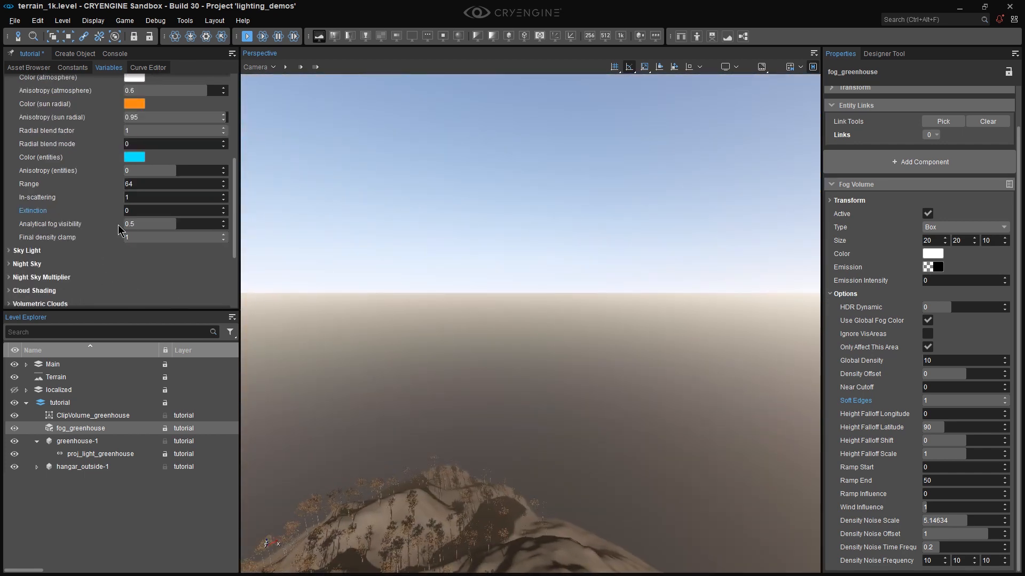
# - Set the volumetric fog Extinction to 0.3
pyautogui.moveTo(137, 213)
pyautogui.mouseDown()
pyautogui.moveTo(165, 213)
pyautogui.moveTo(124, 211)
pyautogui.mouseUp()
pyautogui.click(188, 212)
pyautogui.write('0.3')
pyautogui.press('Return')
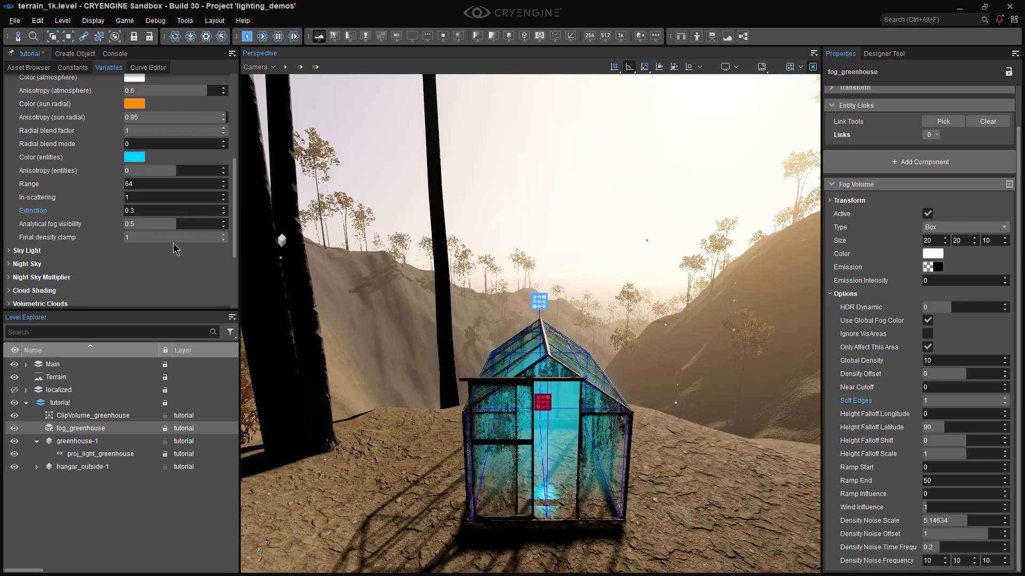
# - Set Final density clamp to 0 to remove the fog, and return it to 1
pyautogui.click(179, 239)
pyautogui.write('0')
pyautogui.press('Return')
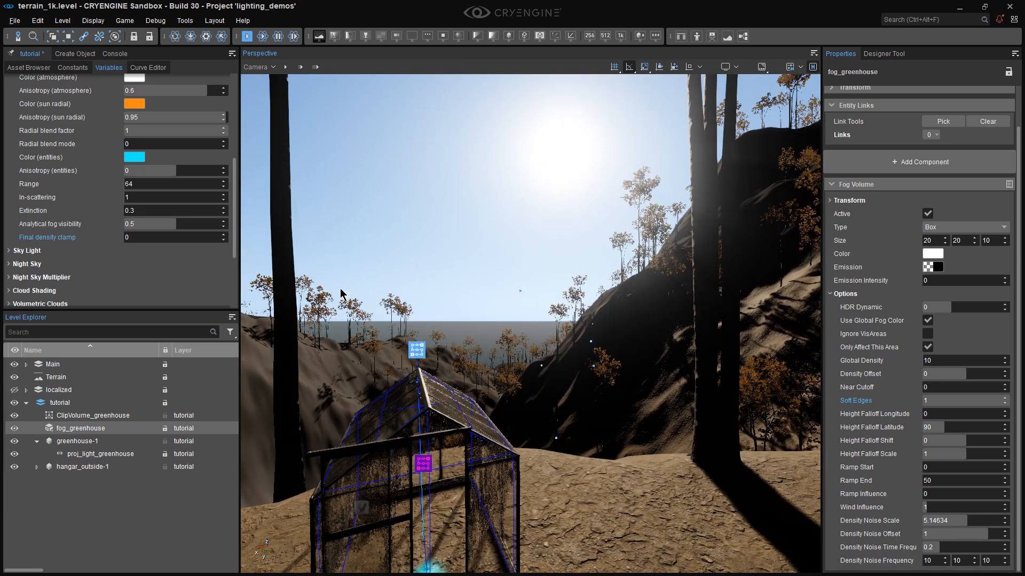
pyautogui.moveTo(144, 237); pyautogui.dragTo(228, 237)
pyautogui.moveTo(510, 408); pyautogui.dragTo(515, 408, button='right')
pyautogui.press('e')
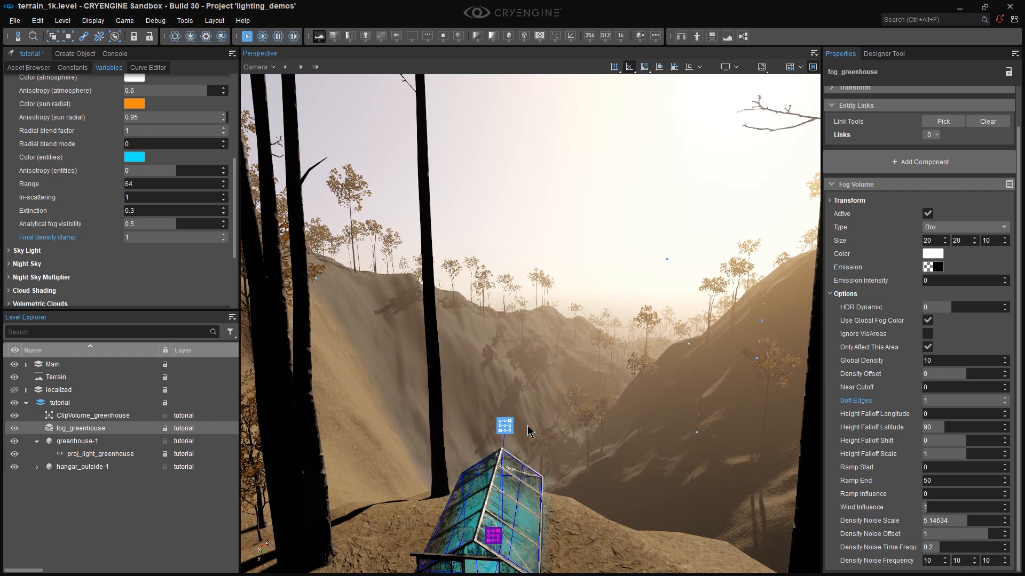
# - Compare a high Extinction with an Extinction of 0 across the landscape, and return the value to 0.3
pyautogui.moveTo(138, 211); pyautogui.dragTo(212, 210)
pyautogui.moveTo(564, 300); pyautogui.dragTo(575, 308, button='right')
pyautogui.press('w')
pyautogui.click(314, 67)
pyautogui.moveTo(448, 230); pyautogui.dragTo(464, 291, button='right')
pyautogui.moveTo(410, 262); pyautogui.dragTo(410, 255, button='right')
pyautogui.moveTo(184, 213); pyautogui.dragTo(97, 212)
pyautogui.moveTo(431, 282); pyautogui.dragTo(541, 250, button='right')
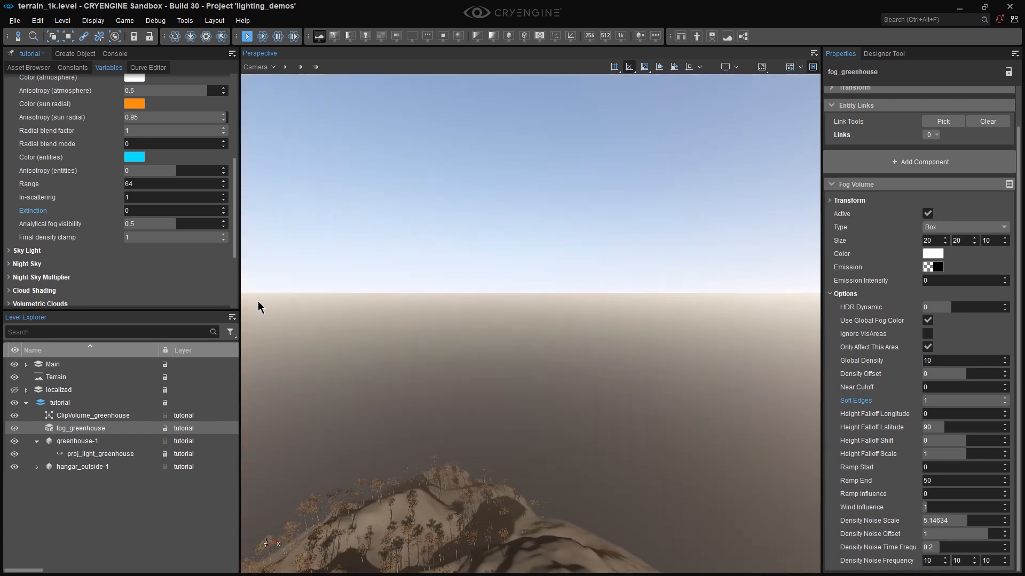
pyautogui.moveTo(136, 215); pyautogui.dragTo(144, 215)
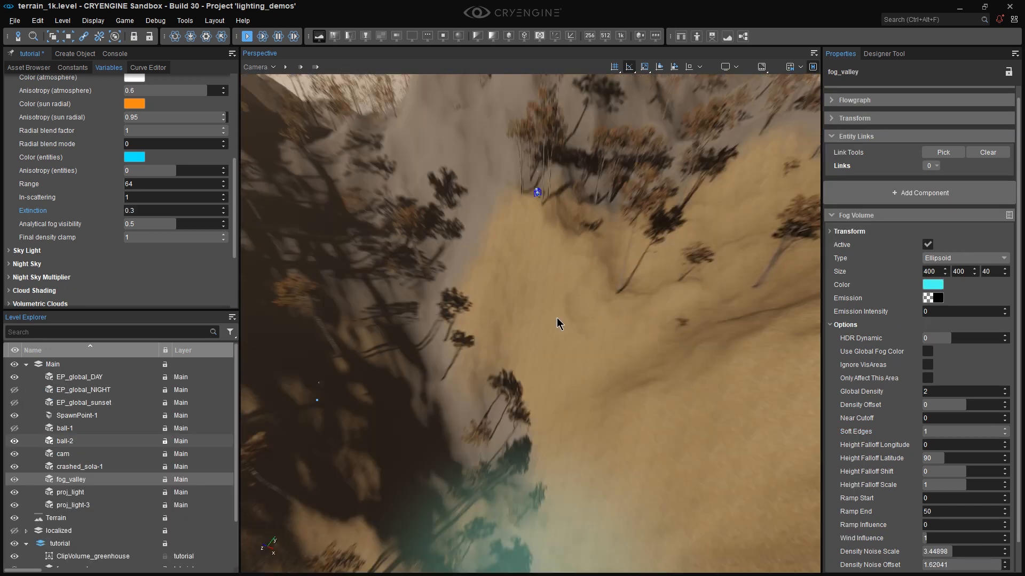
# - Set the volumetric fog Range to 500 and inspect the fog_valley volume from several distances
pyautogui.moveTo(556, 293); pyautogui.dragTo(556, 318, button='right')
pyautogui.scroll(4, 548, 329)
pyautogui.scroll(-3, 549, 329)
pyautogui.scroll(4, 548, 329)
pyautogui.scroll(-4, 549, 330)
pyautogui.click(151, 184)
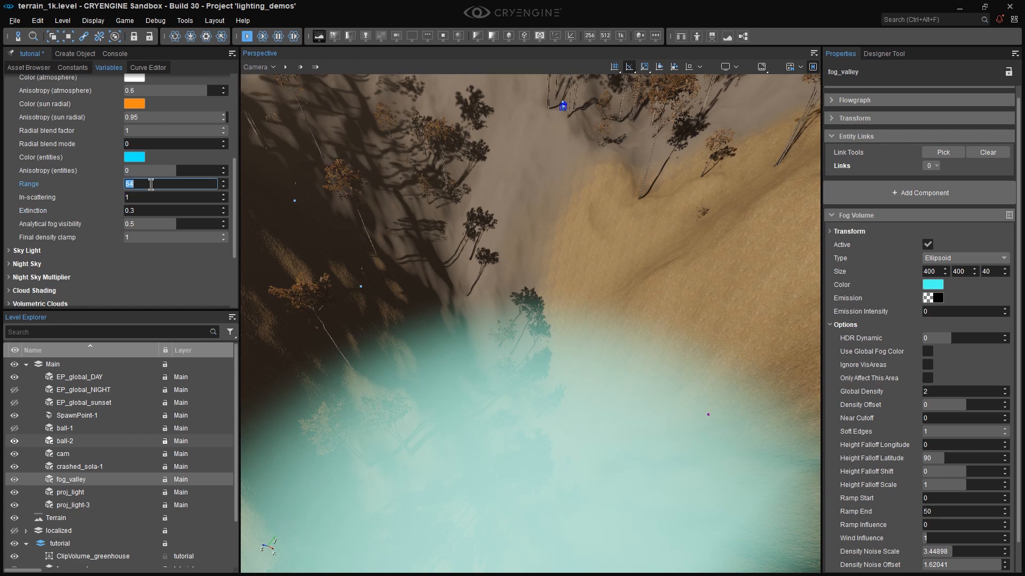
pyautogui.press('Return')
pyautogui.moveTo(483, 309); pyautogui.dragTo(427, 341, button='right')
pyautogui.scroll(-4, 488, 328)
pyautogui.scroll(3, 488, 327)
pyautogui.scroll(-5, 488, 327)
pyautogui.scroll(3, 474, 332)
pyautogui.scroll(-4, 459, 341)
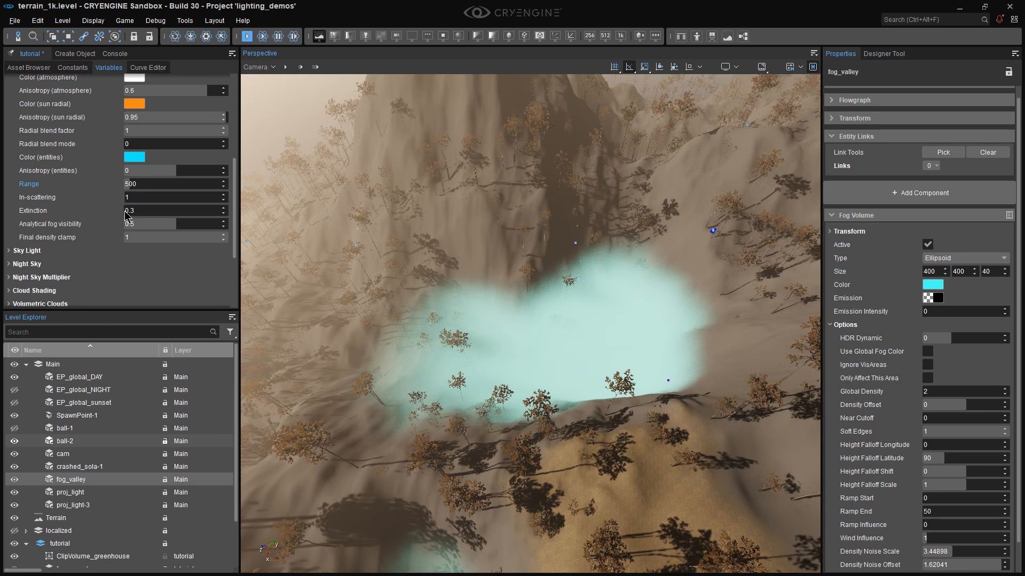
# - Set the console variable r_VolumetricFogTexDepth to 120 while viewing the greenhouse up close
pyautogui.click(114, 54)
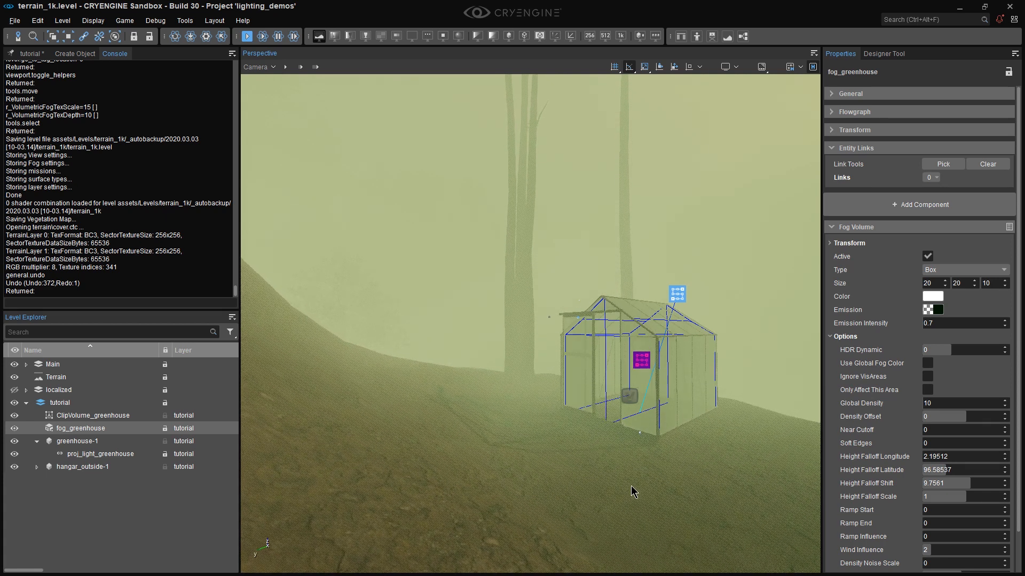
pyautogui.press('w')
pyautogui.moveTo(631, 486); pyautogui.dragTo(655, 485, button='right')
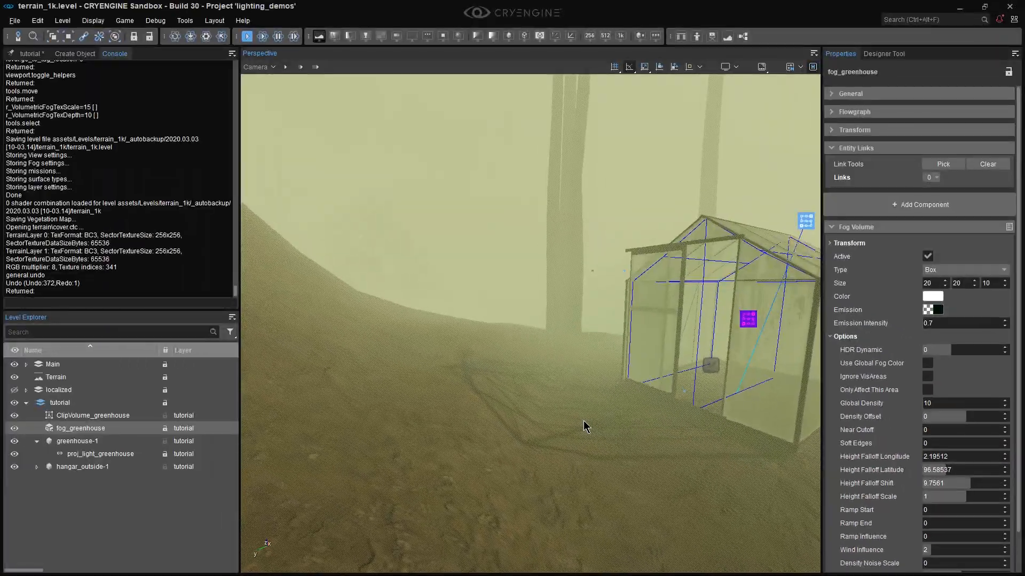
pyautogui.moveTo(585, 421); pyautogui.dragTo(656, 430, button='right')
pyautogui.press('w')
pyautogui.press('d')
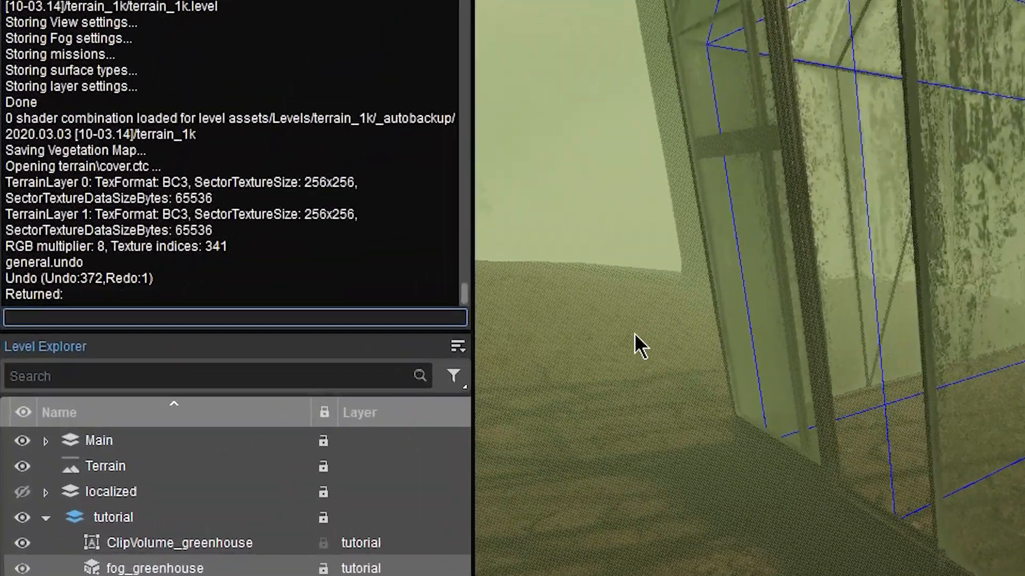
pyautogui.press('Up')
pyautogui.press('BackSpace')
pyautogui.press('BackSpace')
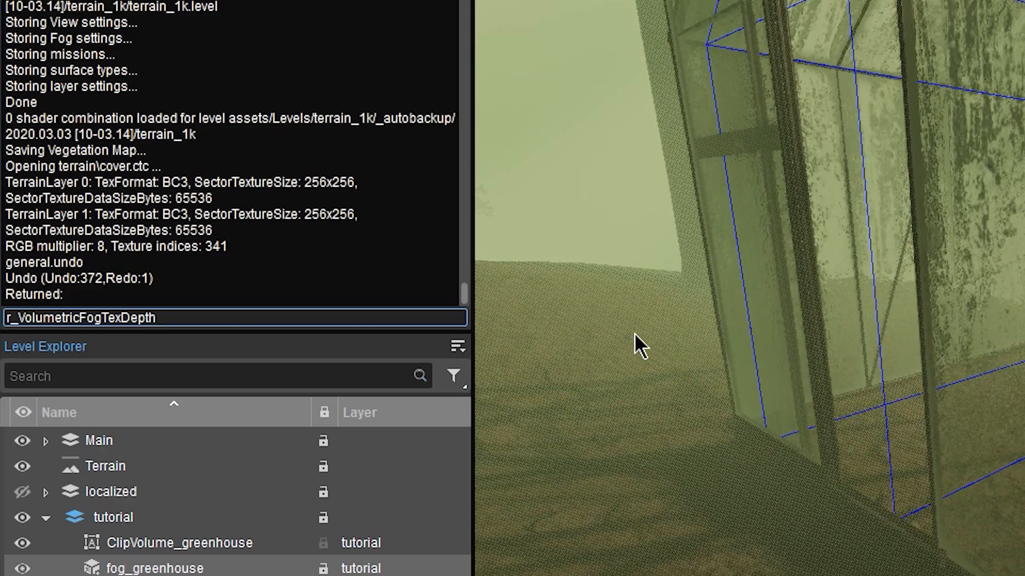
pyautogui.write('120')
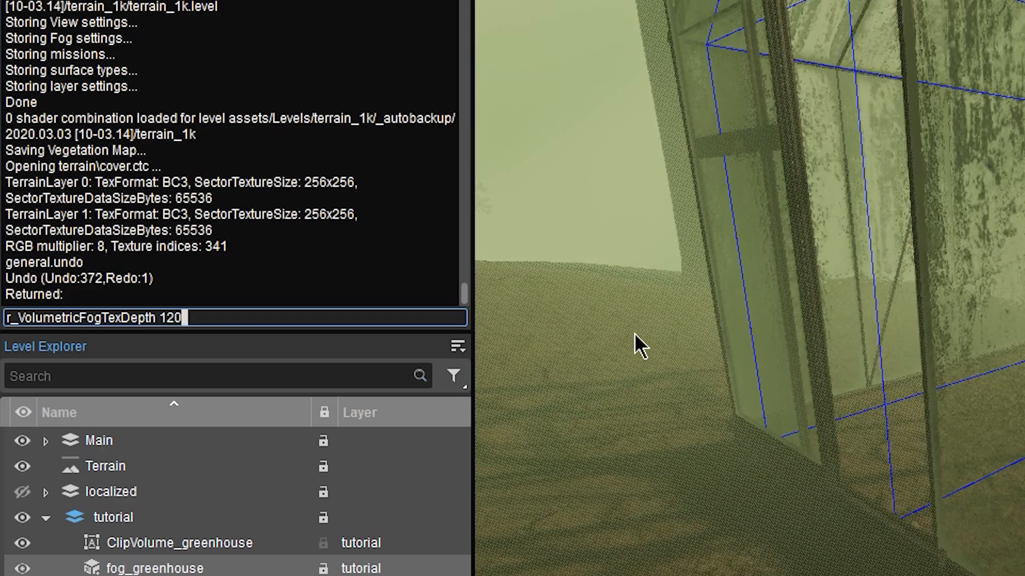
pyautogui.press('Return')
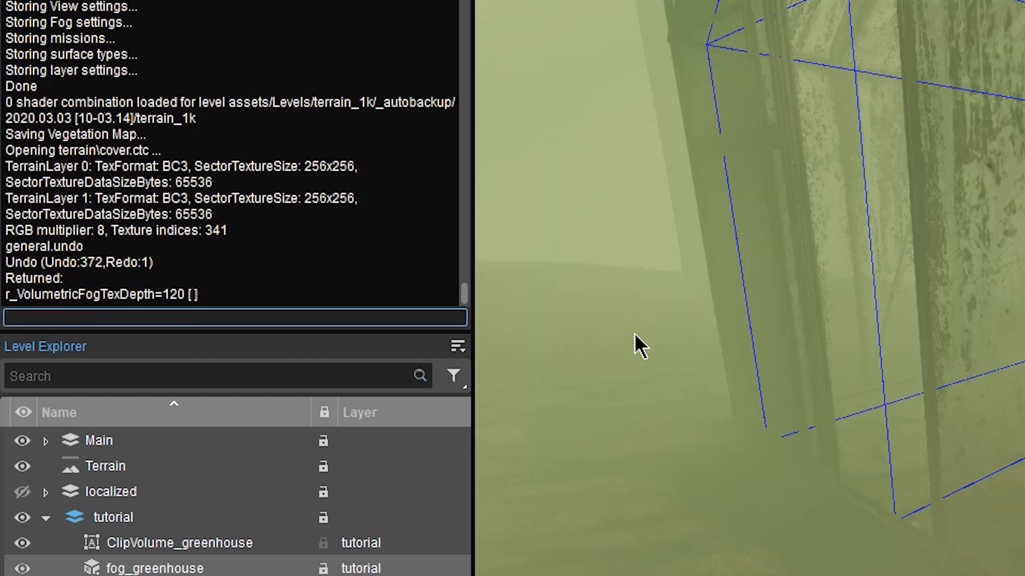
# - Set the console variable r_VolumetricFogTexScale to 8
pyautogui.press('Up')
pyautogui.press('BackSpace')
pyautogui.press('BackSpace')
pyautogui.press('BackSpace')
pyautogui.press('BackSpace')
pyautogui.press('BackSpace')
pyautogui.press('BackSpace')
pyautogui.press('BackSpace')
pyautogui.press('BackSpace')
pyautogui.press('BackSpace')
pyautogui.write('s')
pyautogui.press('Tab')
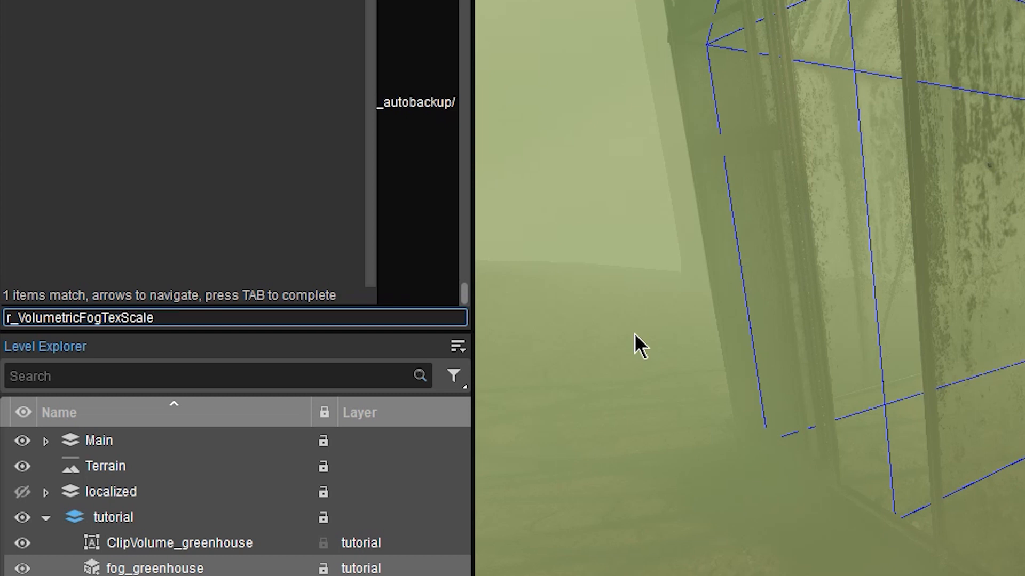
pyautogui.write('6')
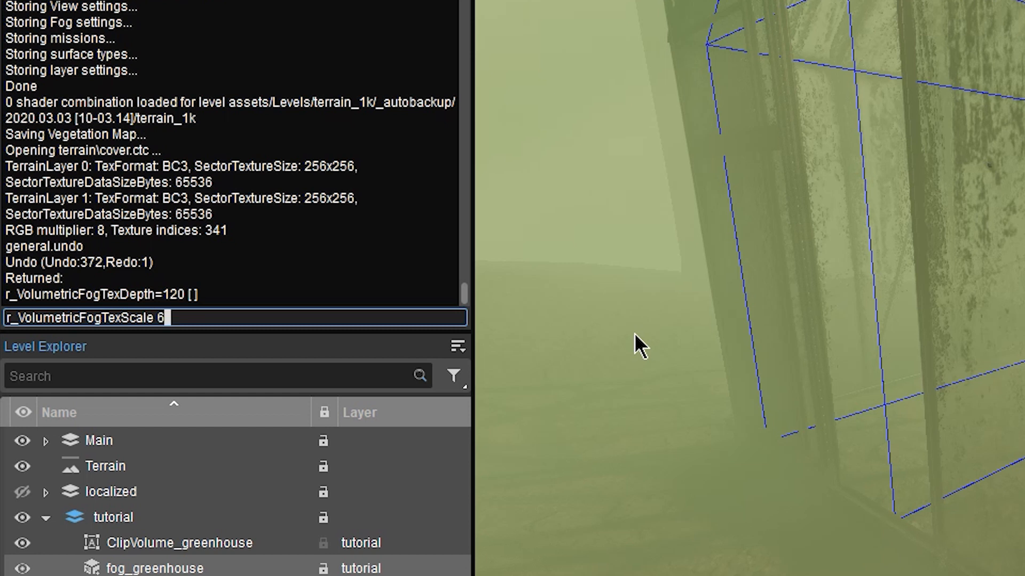
pyautogui.write('8')
pyautogui.press('Return')
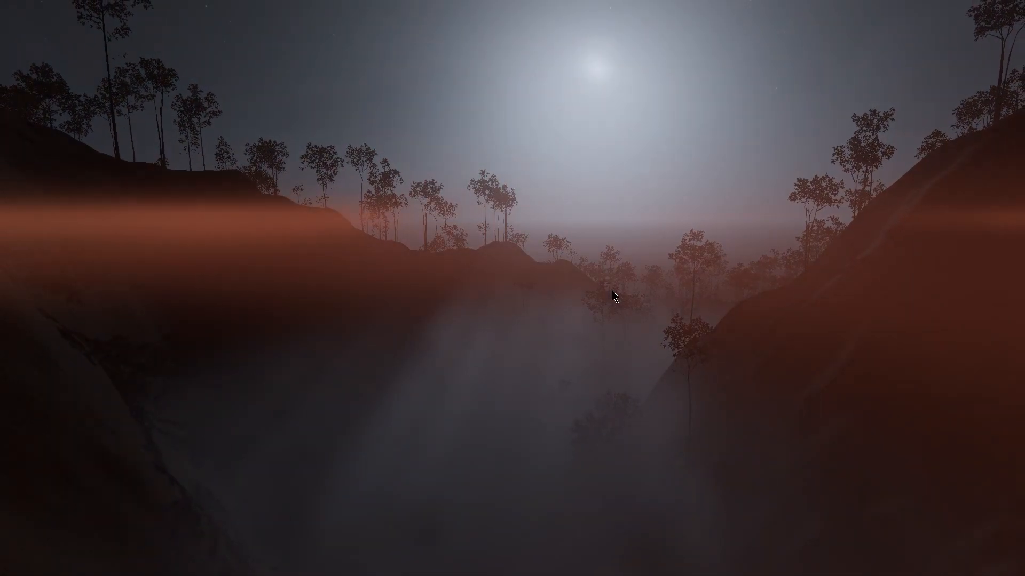
pyautogui.press('s')
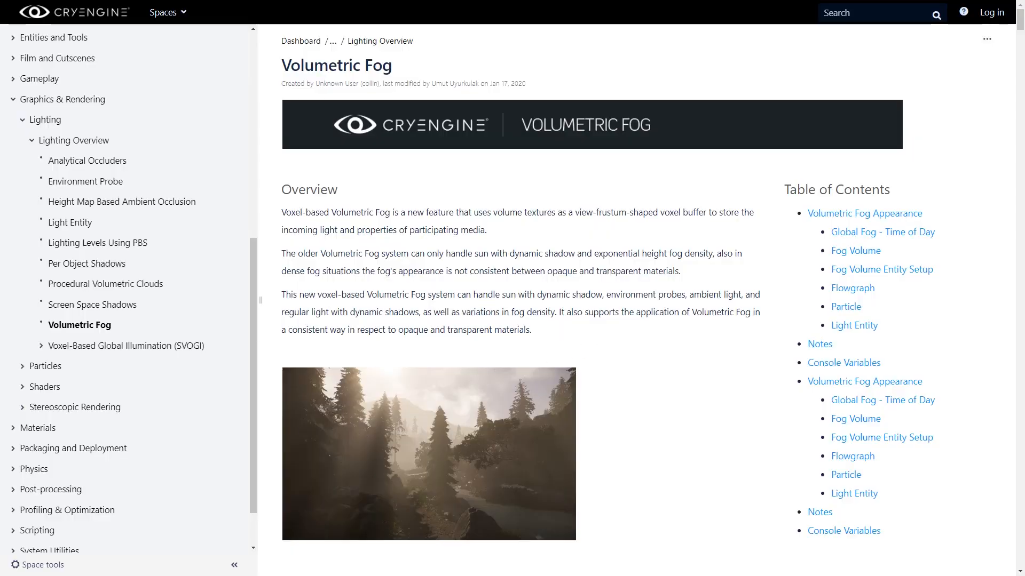
# - Look through the parameter tables and setup notes on the CRYENGINE Volumetric Fog documentation page
pyautogui.scroll(-10, 629, 299)
pyautogui.scroll(-9, 630, 299)
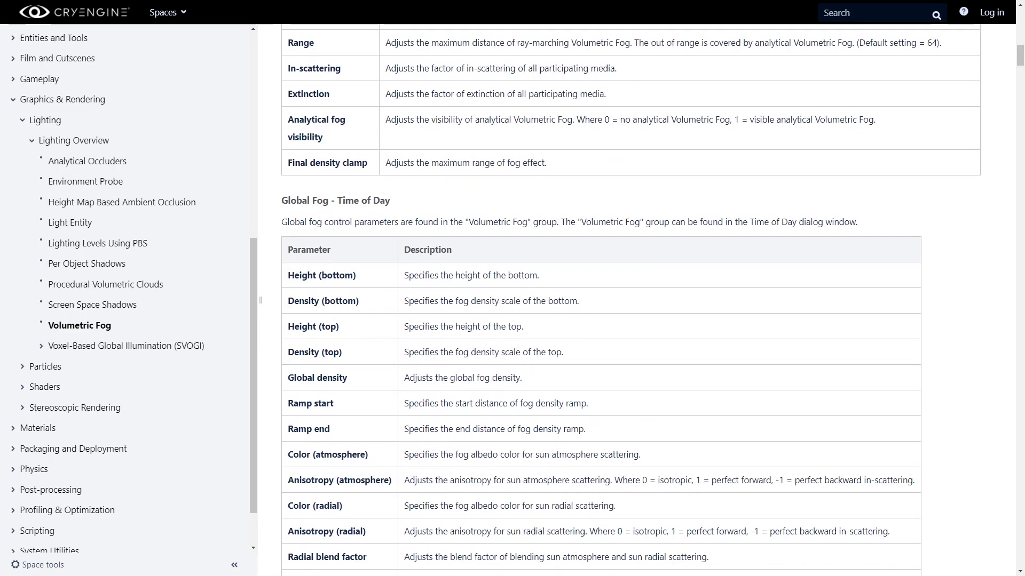
pyautogui.scroll(-9, 630, 298)
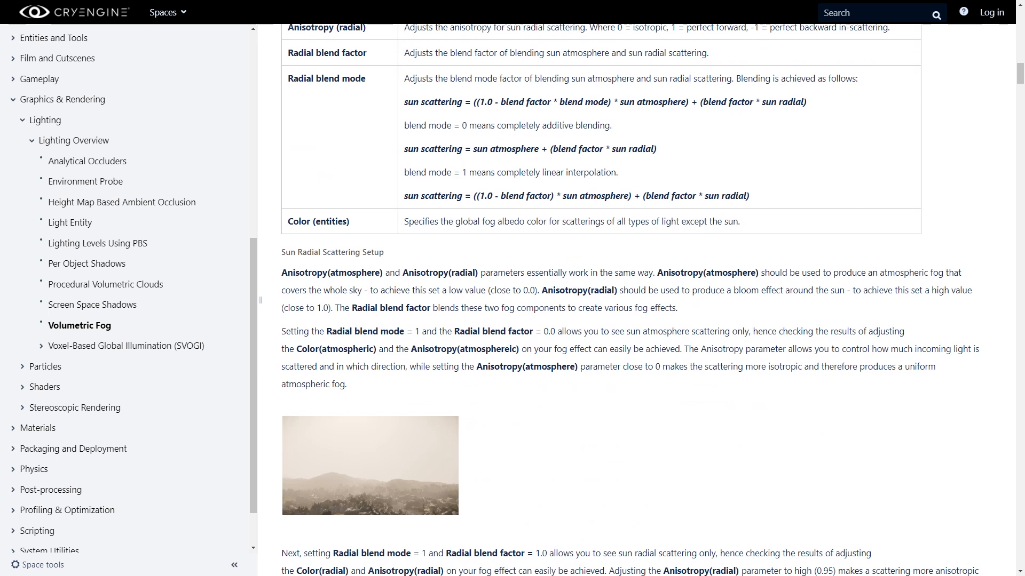
pyautogui.scroll(-9, 630, 299)
pyautogui.scroll(-9, 630, 299)
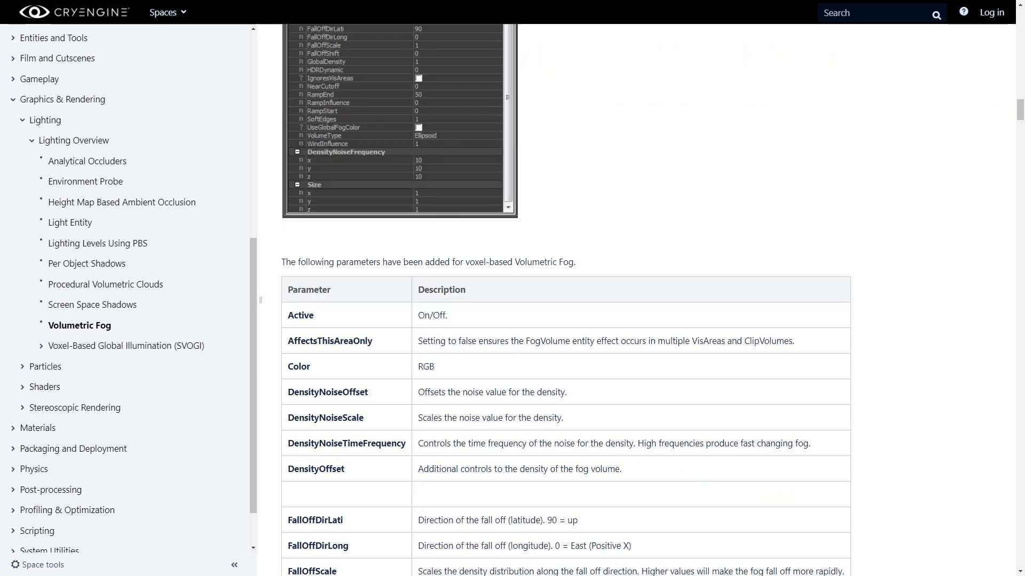
# - Review the voxel-based Volumetric Fog parameter table, and show the environment variables in the CRYENGINE Sandbox editor
pyautogui.scroll(-9, 630, 299)
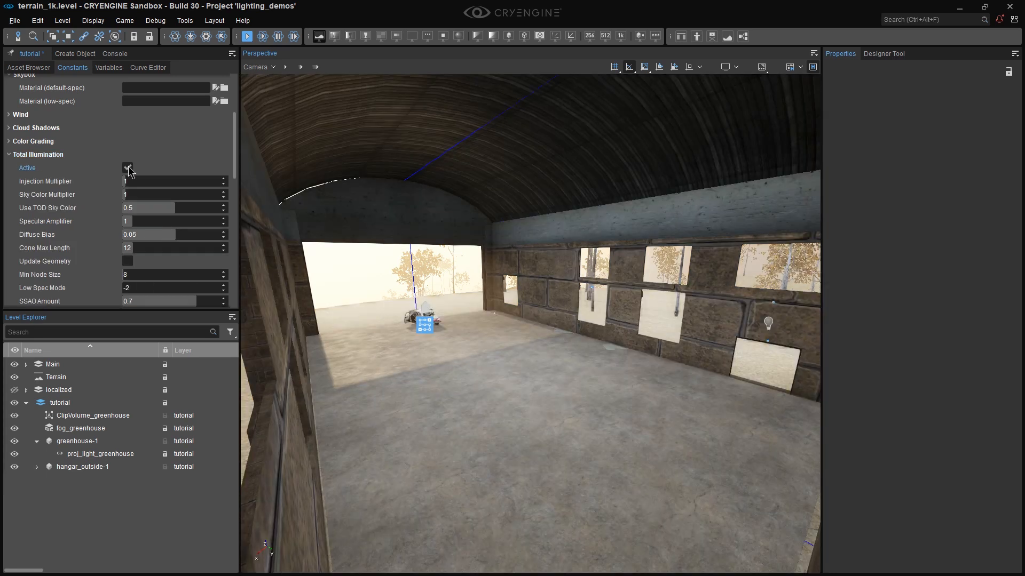
pyautogui.click(109, 67)
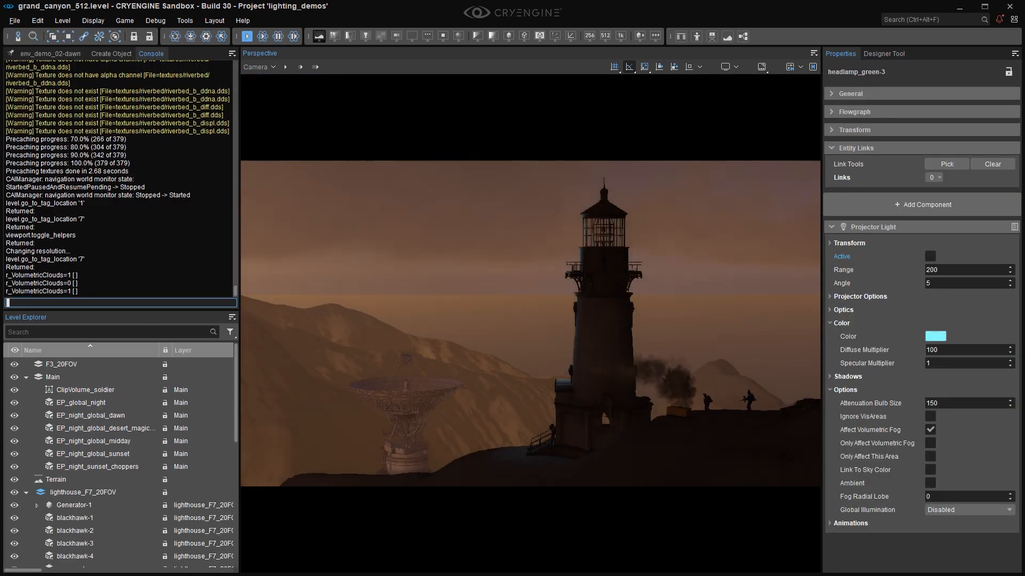
# - Load the env_demo_03-midday environment preset for the lighthouse scene from the environment assets
pyautogui.click(51, 54)
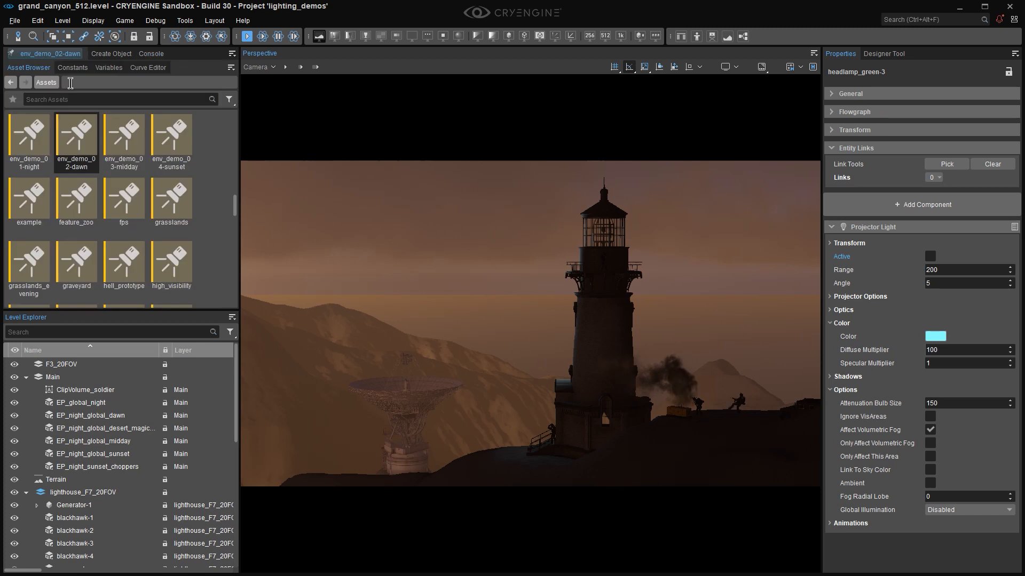
pyautogui.doubleClick(109, 152)
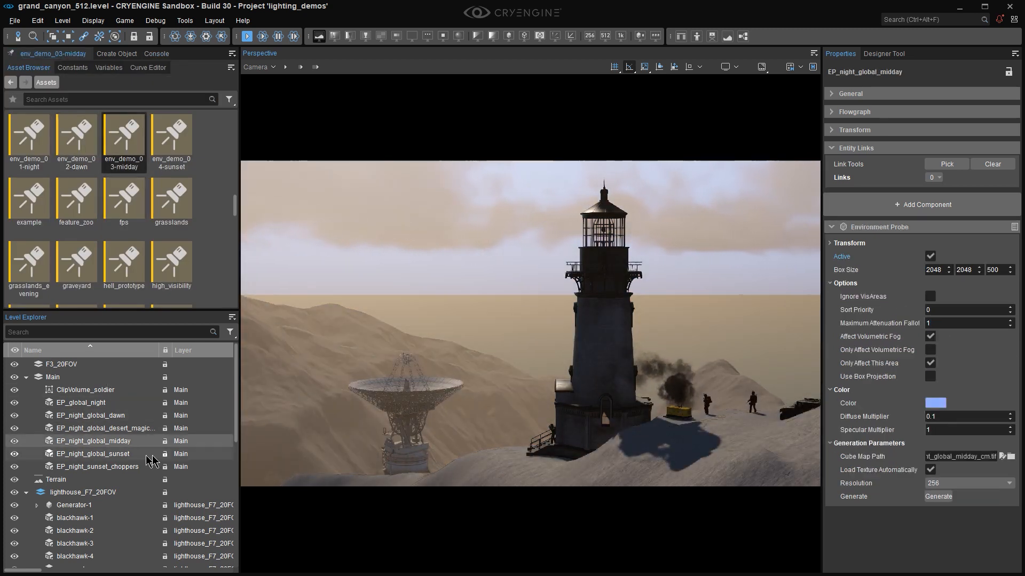
# - Load the env_demo_04-sunset environment preset and deactivate the EP_night_global_sunset environment probe
pyautogui.click(93, 453)
pyautogui.doubleClick(172, 138)
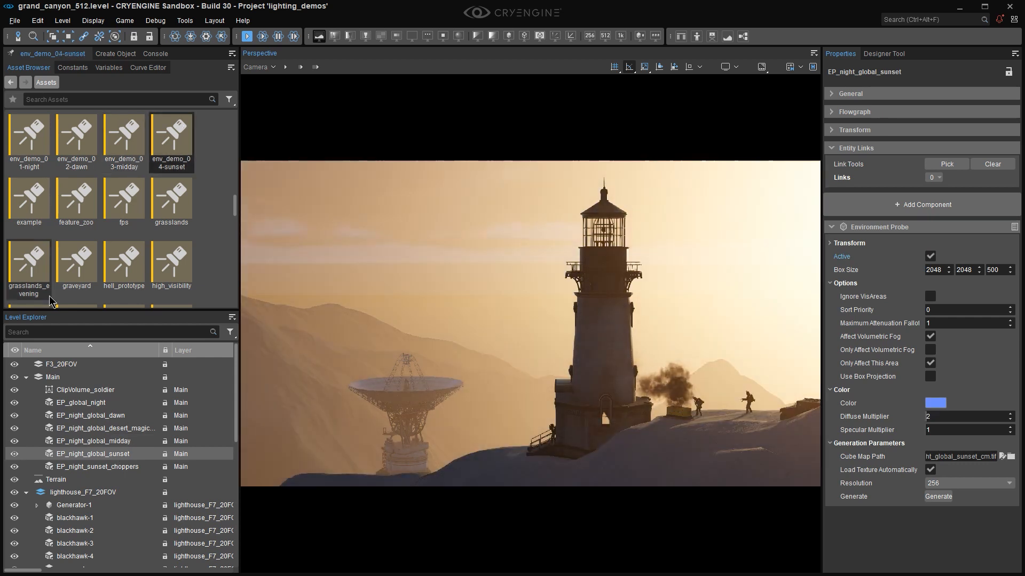
pyautogui.click(931, 258)
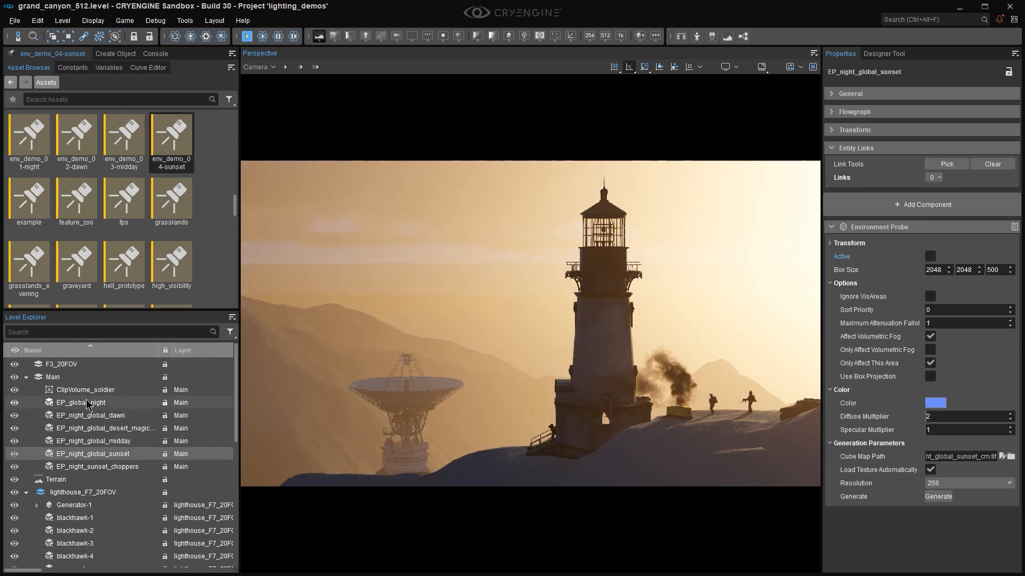